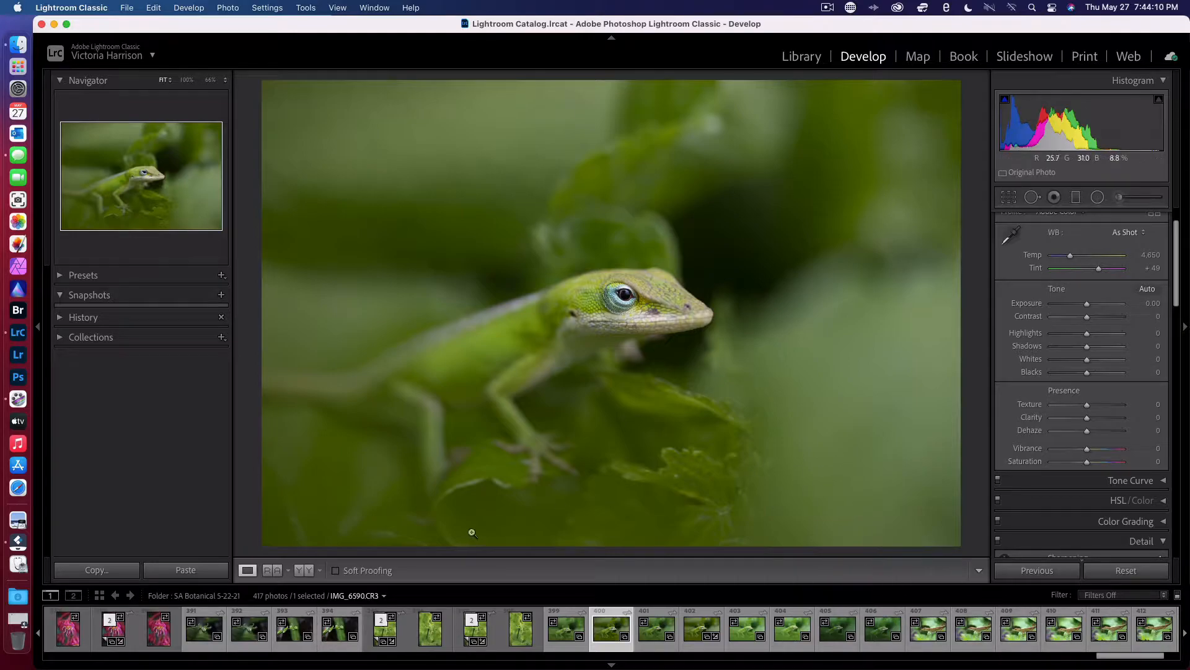
Crop the photo to the 4 x 5 / 8 x 10 aspect ratio, tightening and repositioning the frame around the lizard.
{"action": "left_click", "coordinate": [625, 323]}
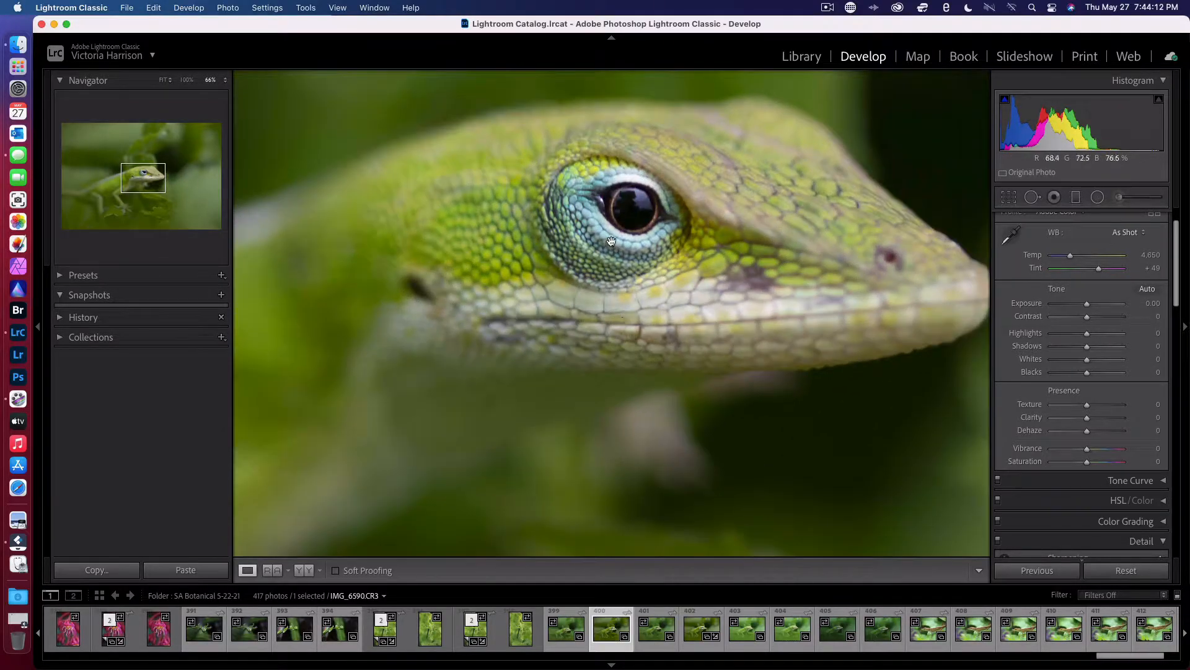
{"action": "left_click", "coordinate": [558, 349]}
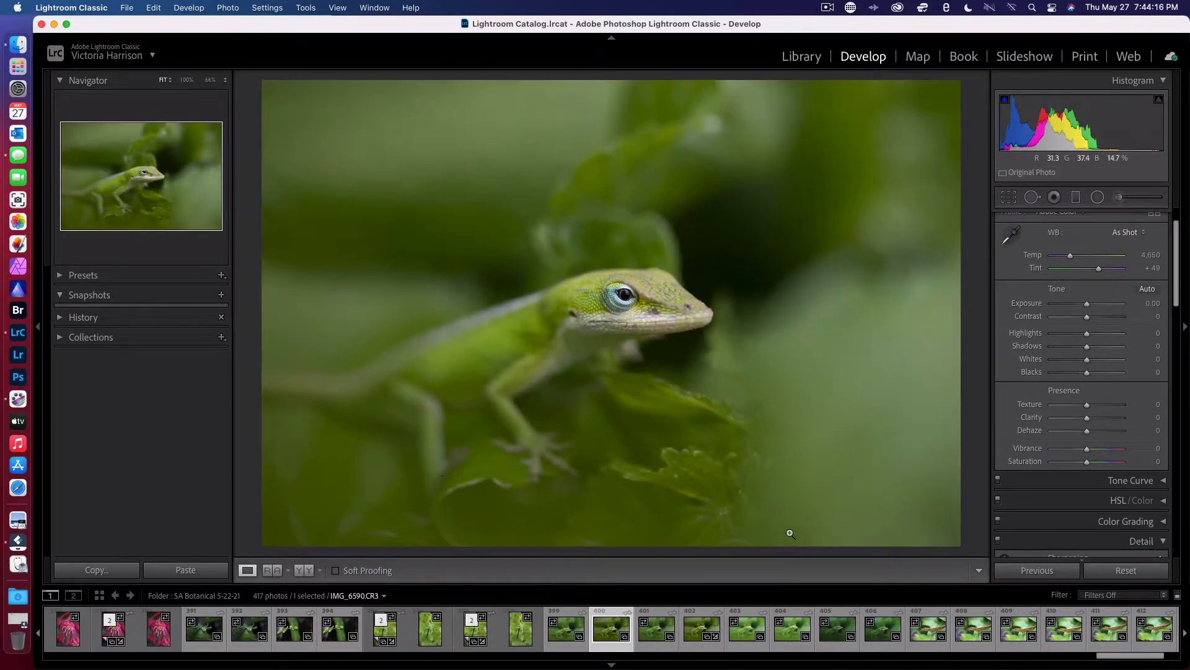
{"action": "left_click", "coordinate": [1009, 197]}
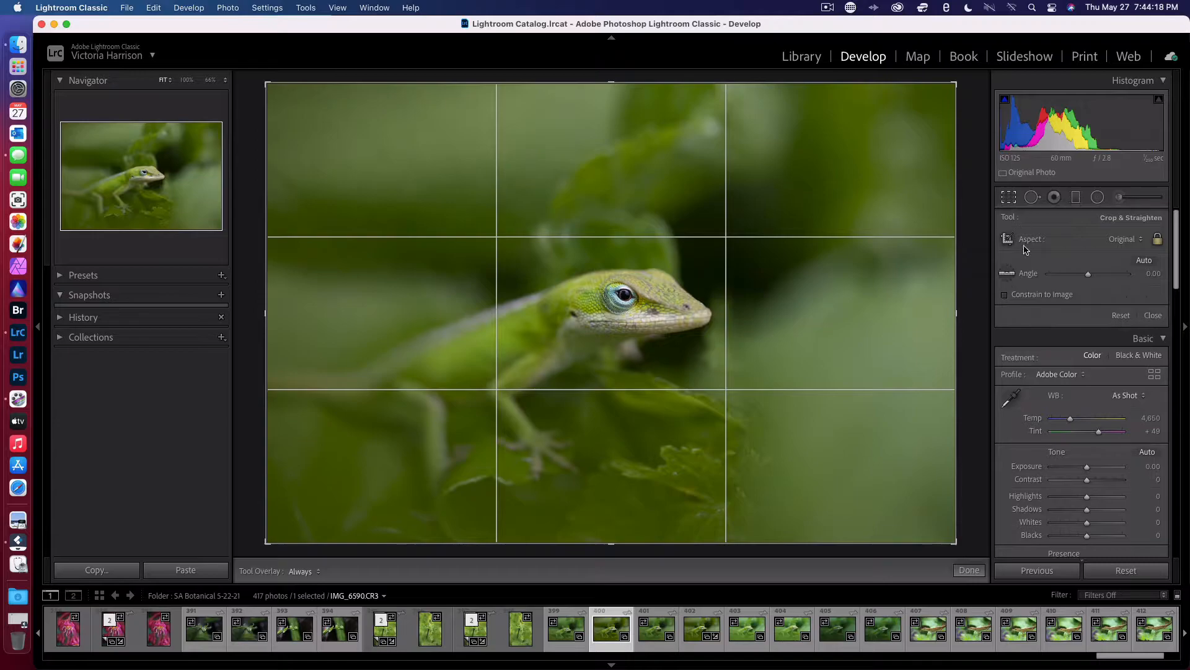
{"action": "left_click", "coordinate": [1125, 242]}
{"action": "left_click", "coordinate": [1115, 296]}
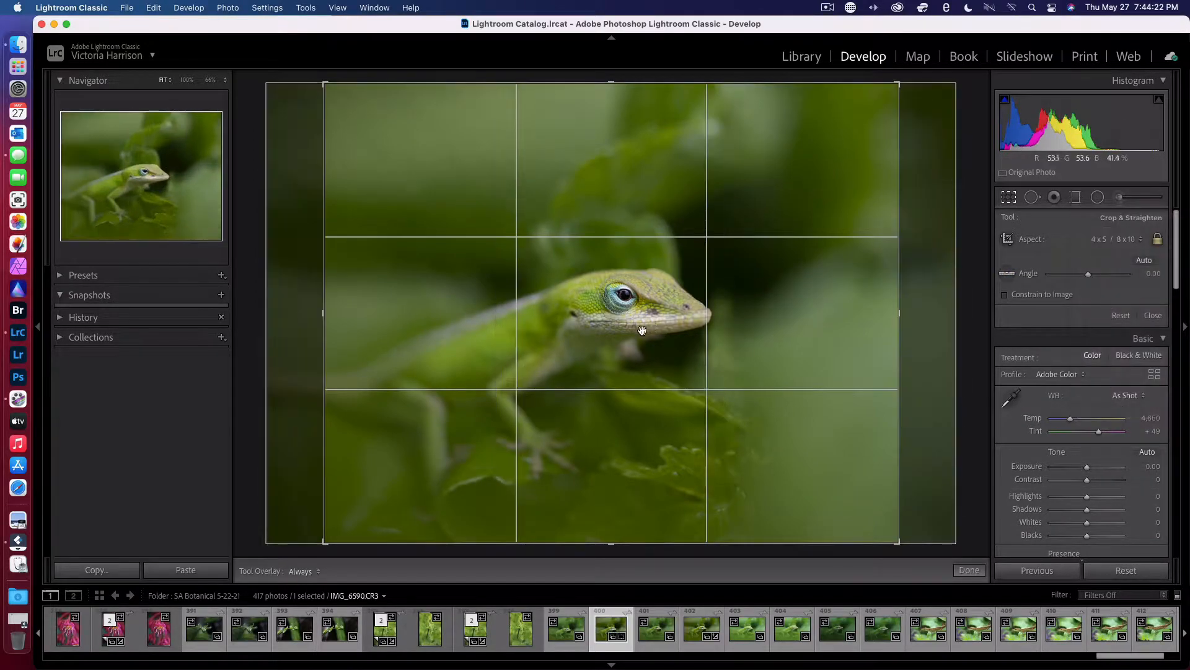
{"action": "mouse_move", "coordinate": [616, 339]}
{"action": "left_mouse_down"}
{"action": "mouse_move", "coordinate": [638, 345]}
{"action": "mouse_move", "coordinate": [609, 338]}
{"action": "left_mouse_up"}
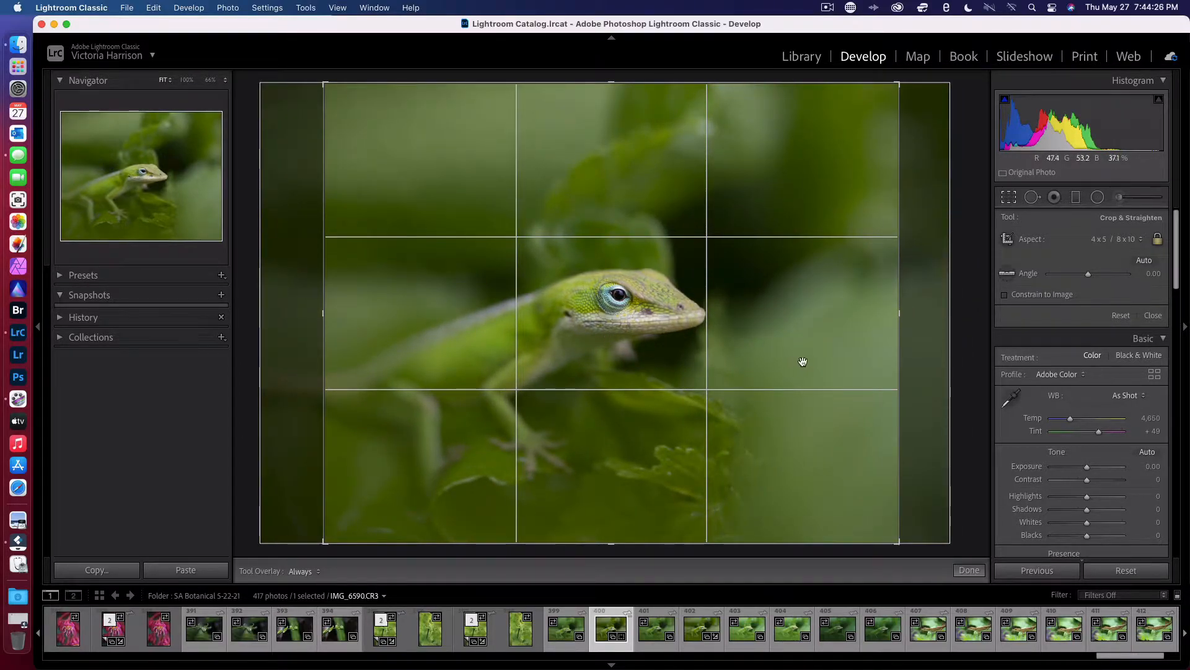
{"action": "left_click_drag", "start_coordinate": [899, 315], "coordinate": [857, 319]}
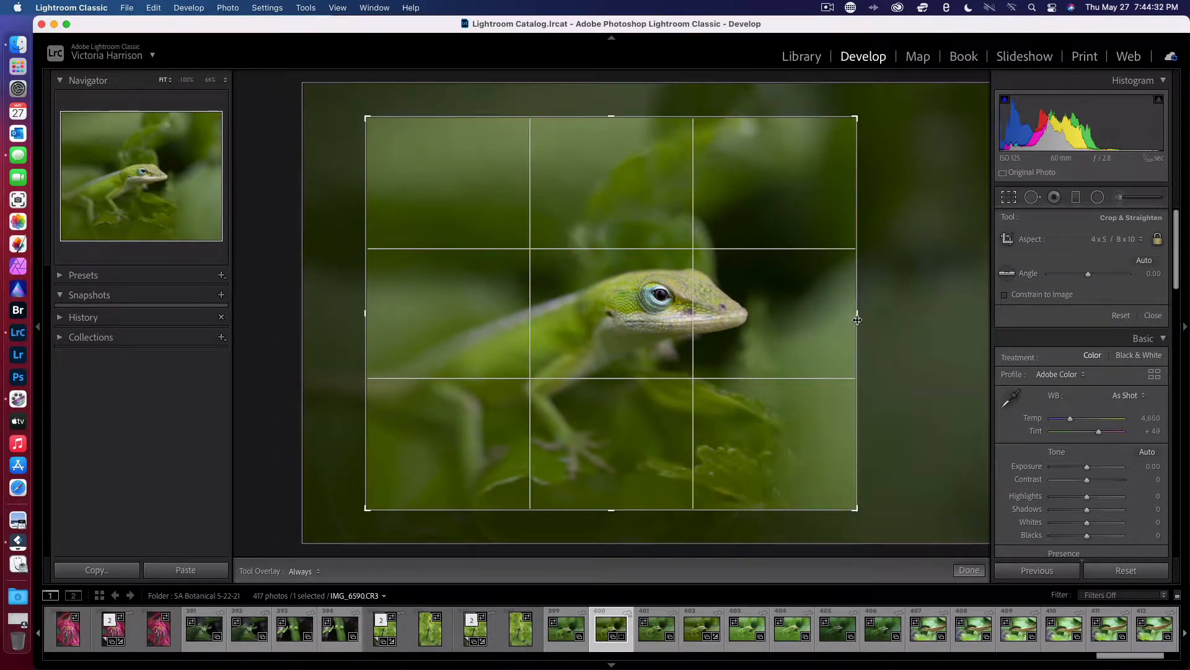
{"action": "key", "text": "Return"}
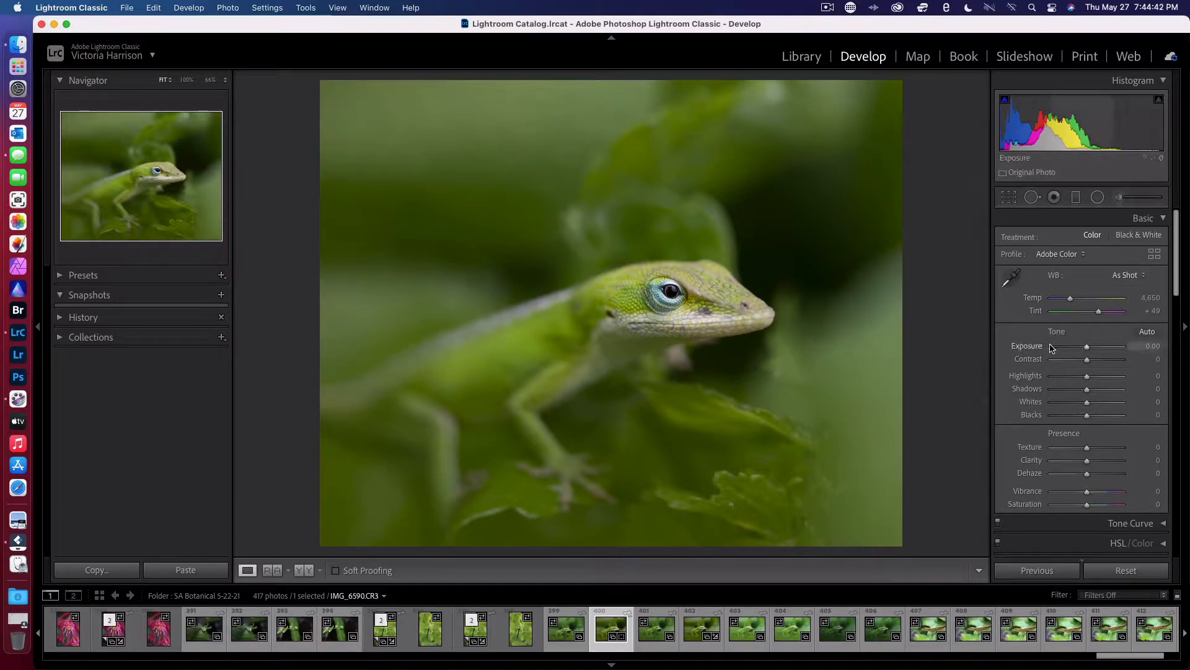
Set the exposure to +0.25, and try a cooler white balance temperature of 4,353 before undoing that temperature change.
{"action": "left_click_drag", "start_coordinate": [1089, 349], "coordinate": [1091, 351]}
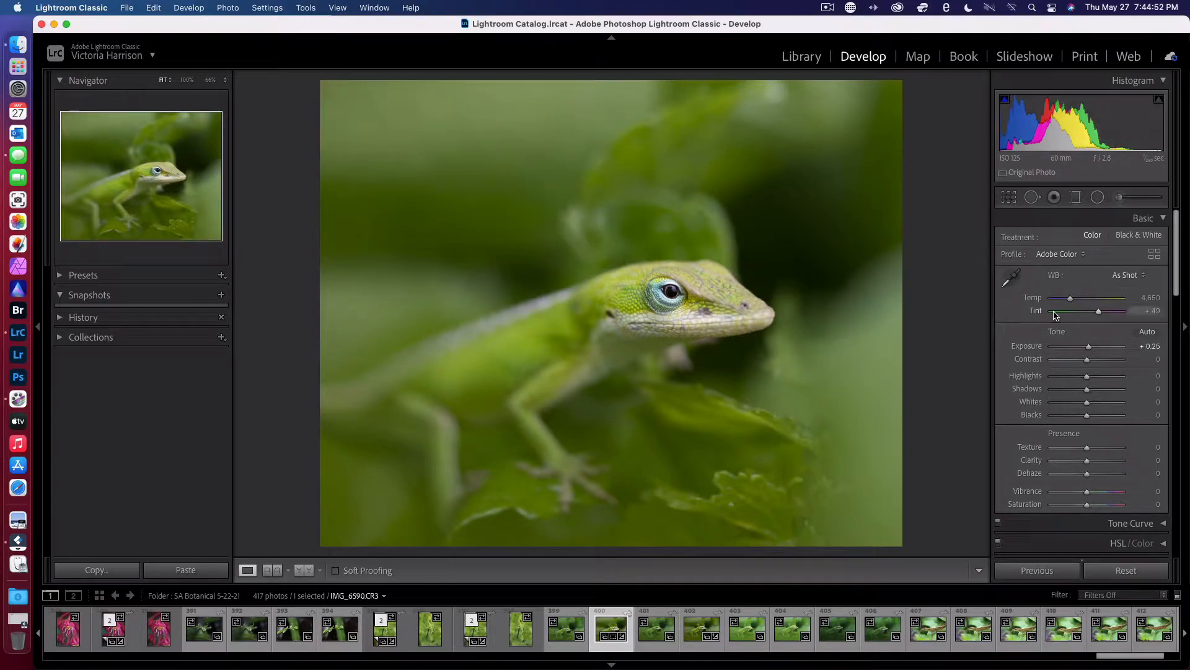
{"action": "left_click_drag", "start_coordinate": [1072, 302], "coordinate": [1071, 303]}
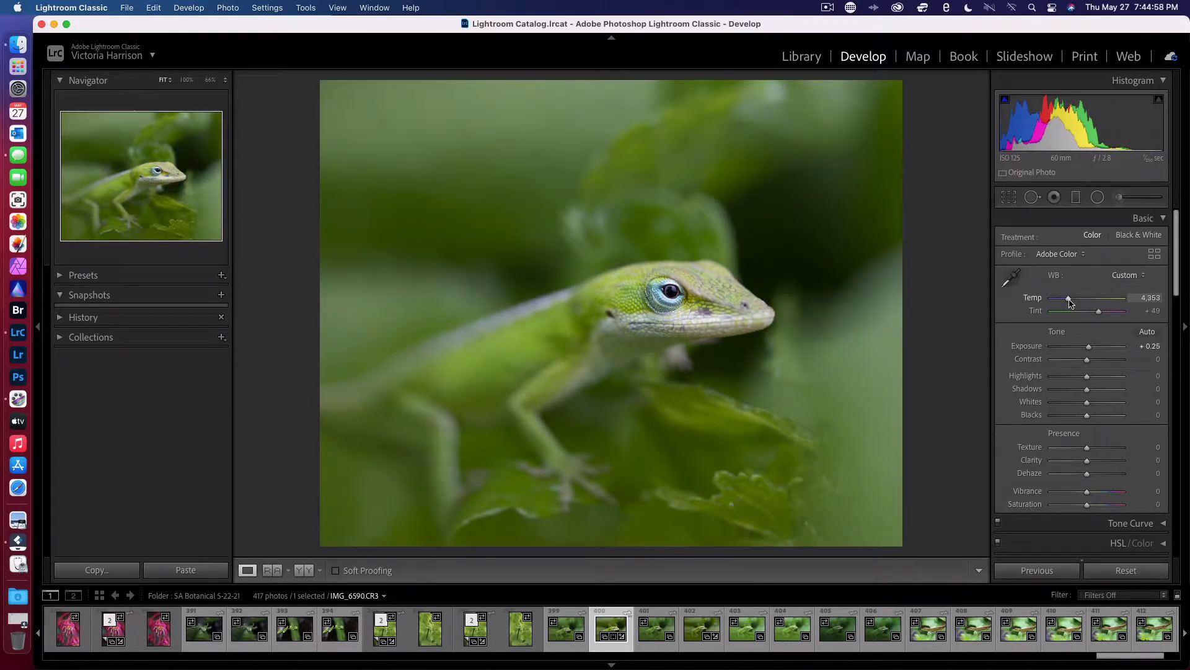
{"action": "key", "text": "super+z"}
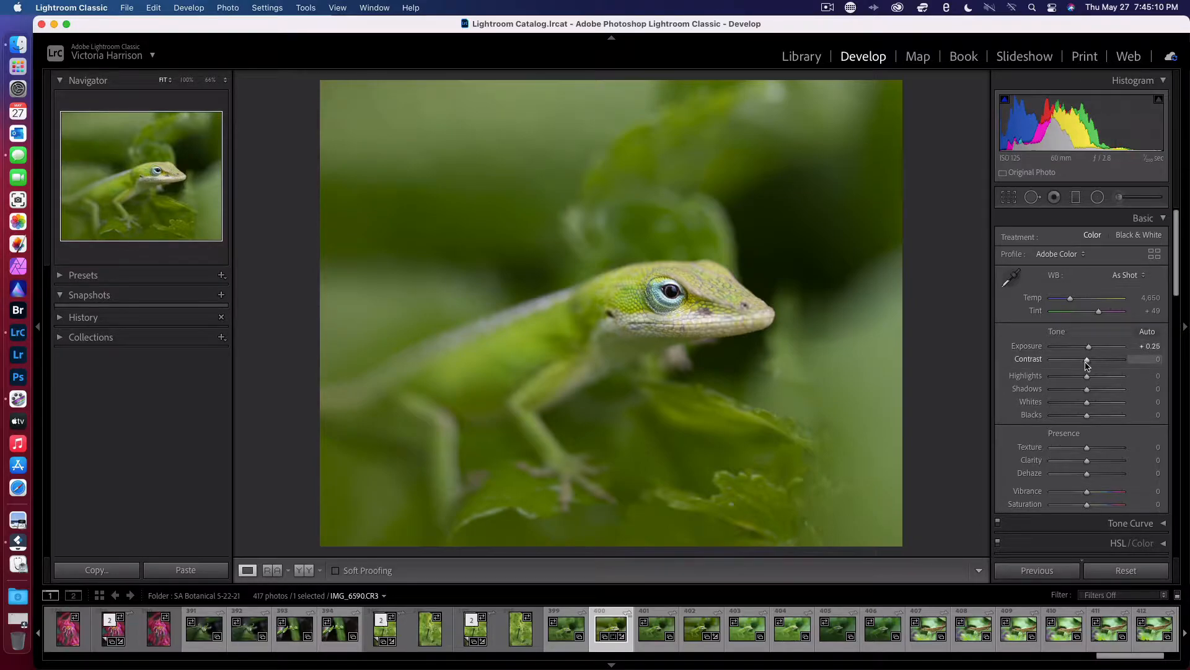
Set the contrast to +11 and lower the highlights to -93.
{"action": "left_click_drag", "start_coordinate": [1087, 361], "coordinate": [1093, 362]}
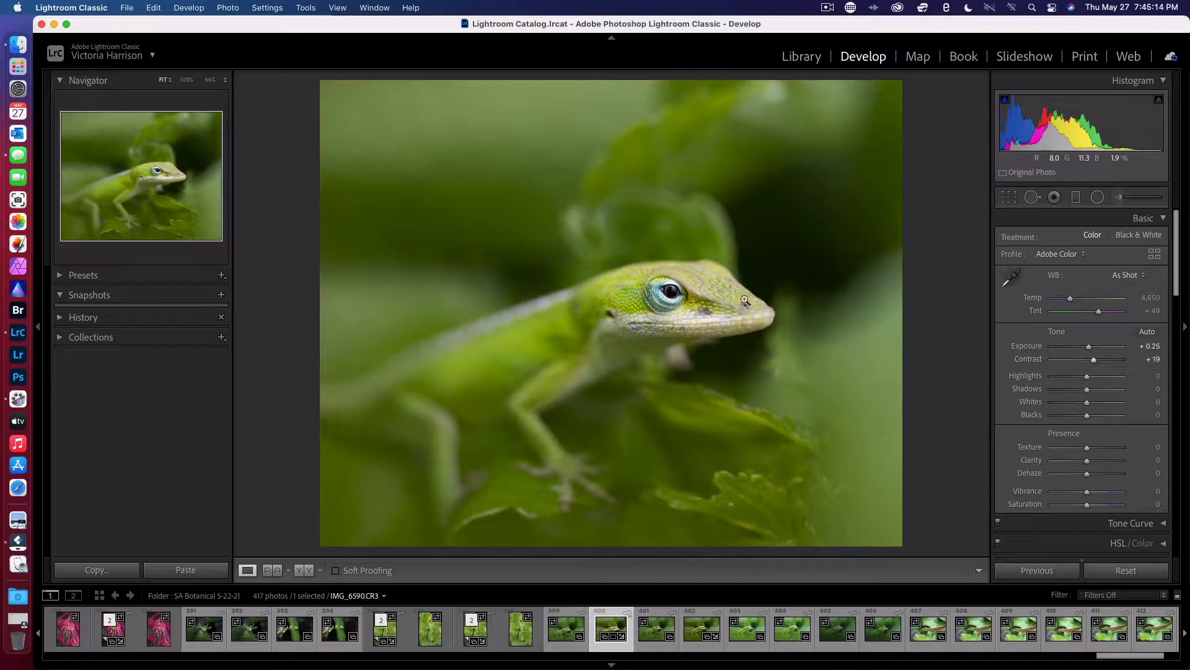
{"action": "key", "text": "z"}
{"action": "mouse_move", "coordinate": [1094, 359]}
{"action": "left_mouse_down"}
{"action": "mouse_move", "coordinate": [1055, 363]}
{"action": "mouse_move", "coordinate": [1095, 366]}
{"action": "left_mouse_up"}
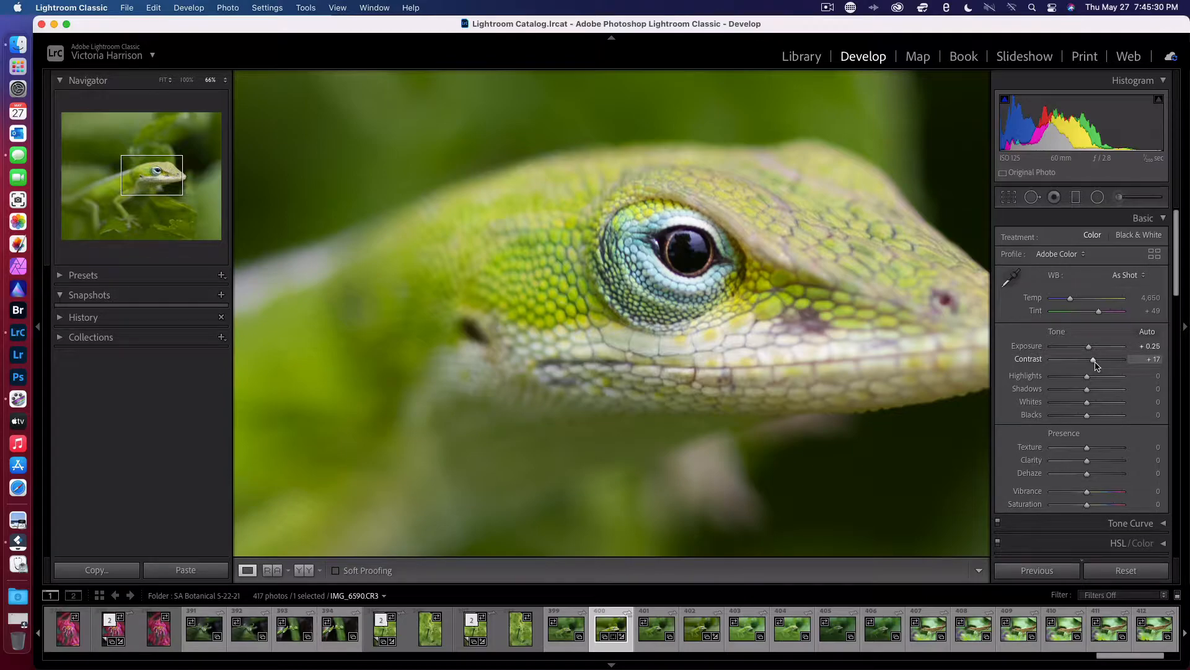
{"action": "left_click_drag", "start_coordinate": [1095, 363], "coordinate": [1056, 387]}
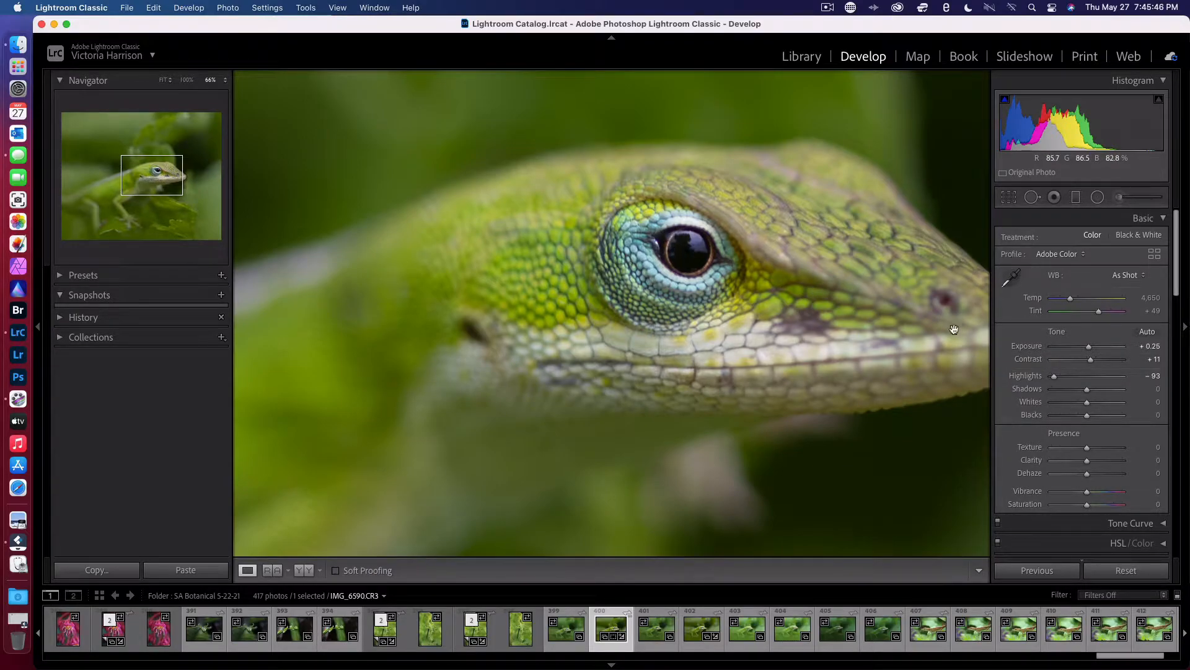
Raise the shadows to +98.
{"action": "left_click", "coordinate": [834, 287]}
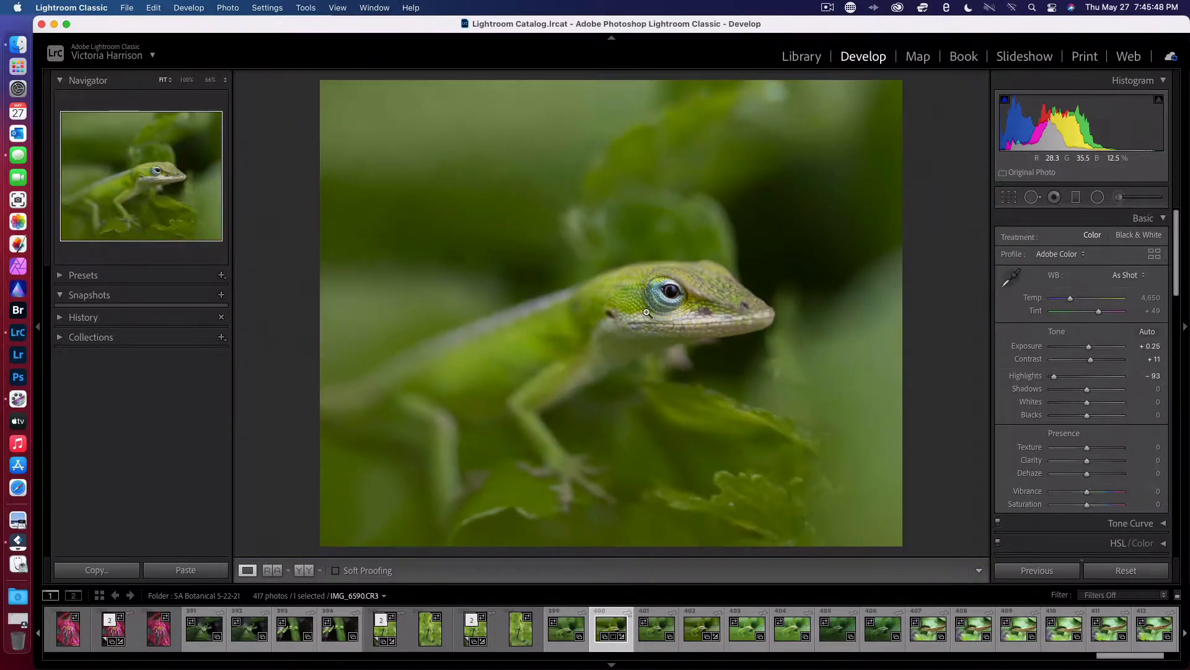
{"action": "left_click", "coordinate": [716, 304]}
{"action": "left_click", "coordinate": [684, 293]}
{"action": "left_click", "coordinate": [692, 323]}
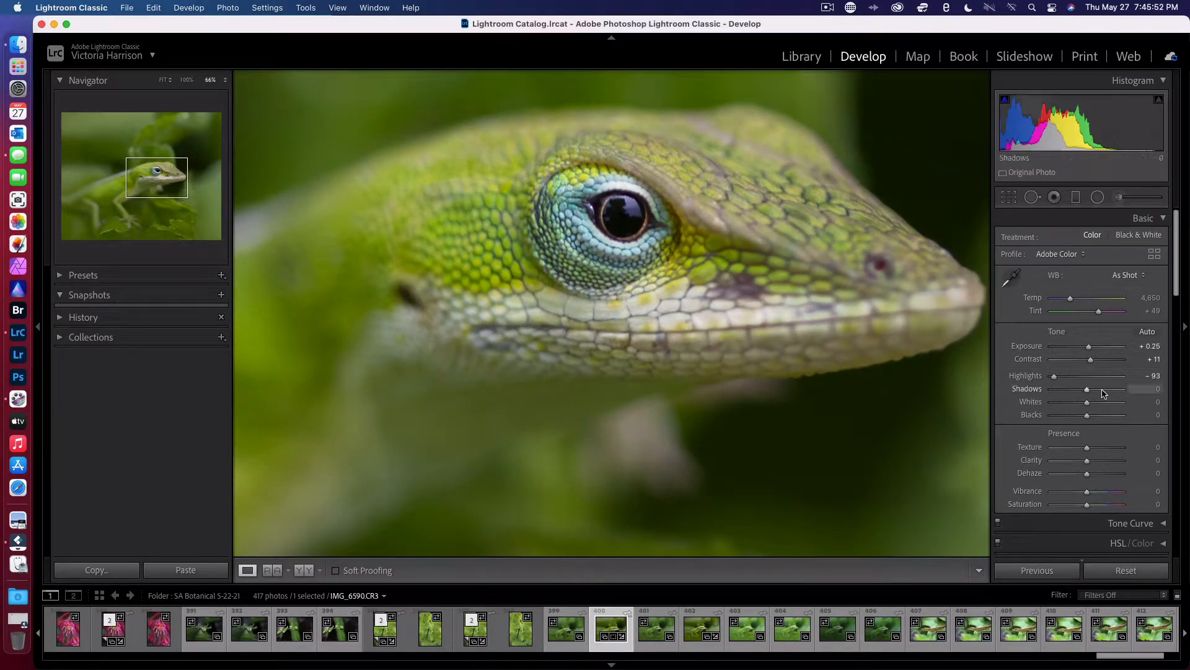
{"action": "left_click_drag", "start_coordinate": [1090, 393], "coordinate": [1122, 401]}
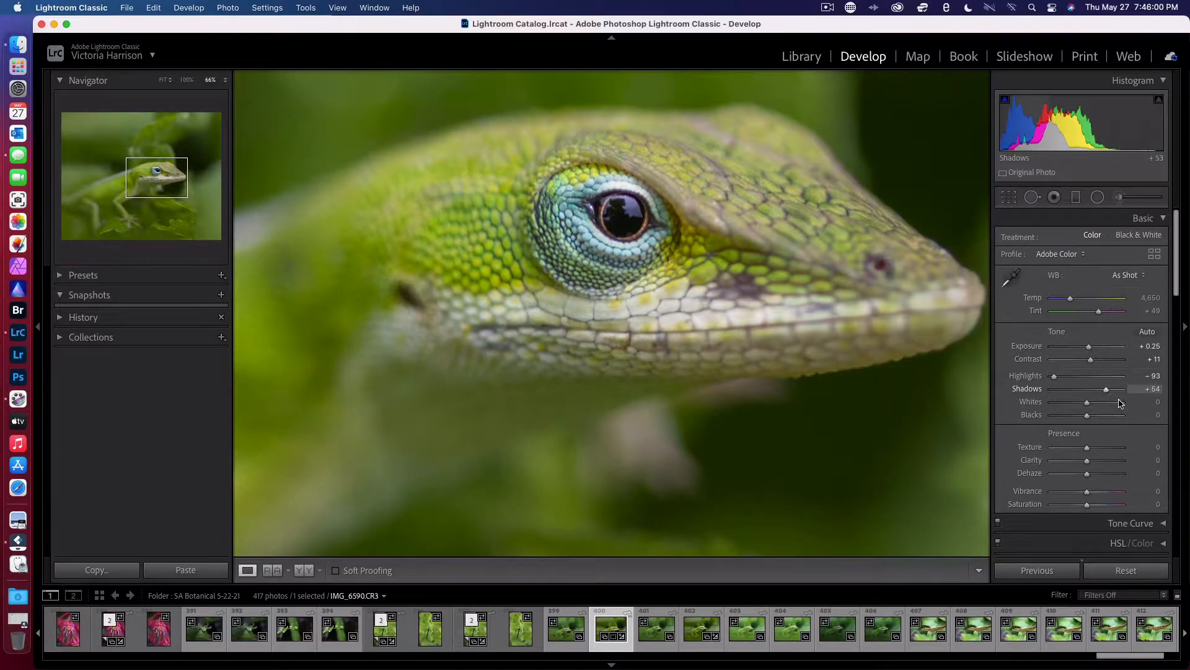
Examine the lizard's eye and the surrounding scales up close at 400% magnification, comparing with the full photo.
{"action": "left_click", "coordinate": [619, 229]}
{"action": "left_click", "coordinate": [673, 303]}
{"action": "key", "text": "super+equal"}
{"action": "key", "text": "super+equal"}
{"action": "key", "text": "super+equal"}
{"action": "key", "text": "super+equal"}
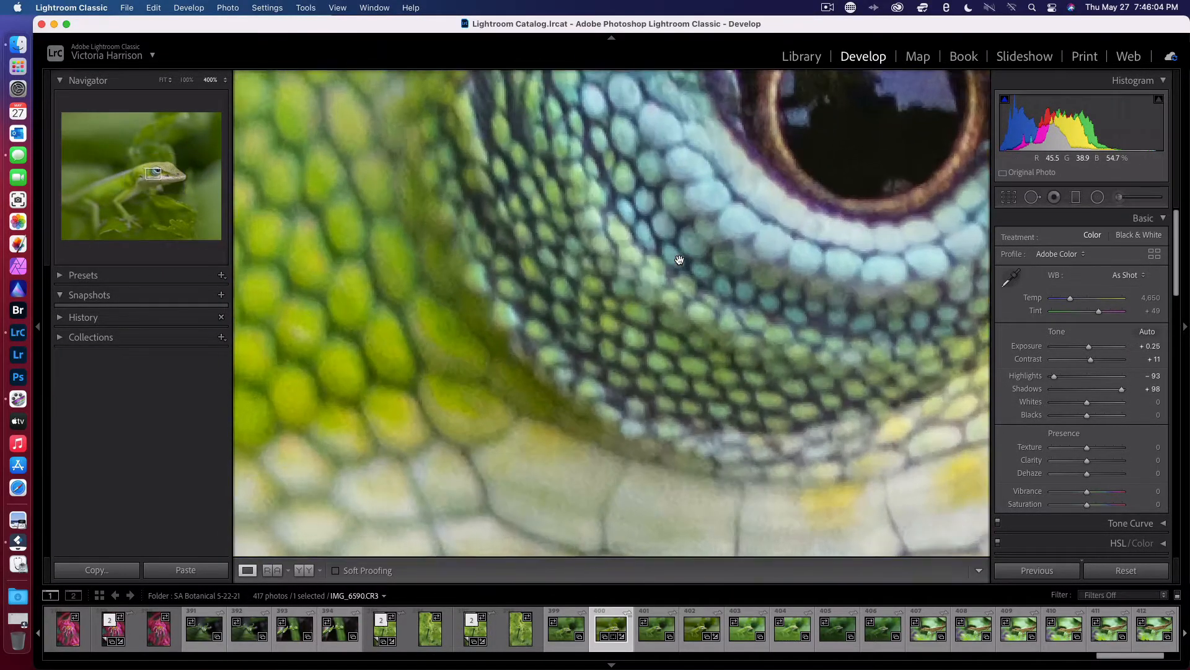
{"action": "scroll", "coordinate": [771, 204], "scroll_direction": "right", "scroll_amount": 5}
{"action": "scroll", "coordinate": [770, 204], "scroll_direction": "up", "scroll_amount": 3}
{"action": "scroll", "coordinate": [771, 204], "scroll_direction": "right", "scroll_amount": 3}
{"action": "scroll", "coordinate": [771, 204], "scroll_direction": "up", "scroll_amount": 2}
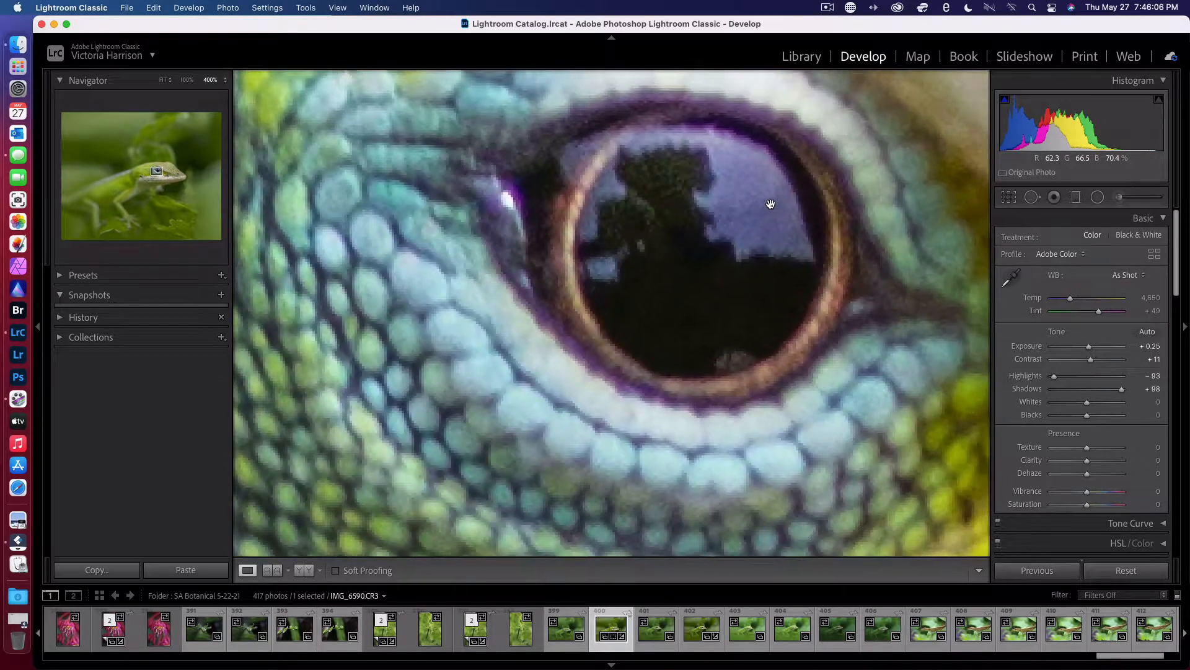
{"action": "left_click", "coordinate": [688, 278]}
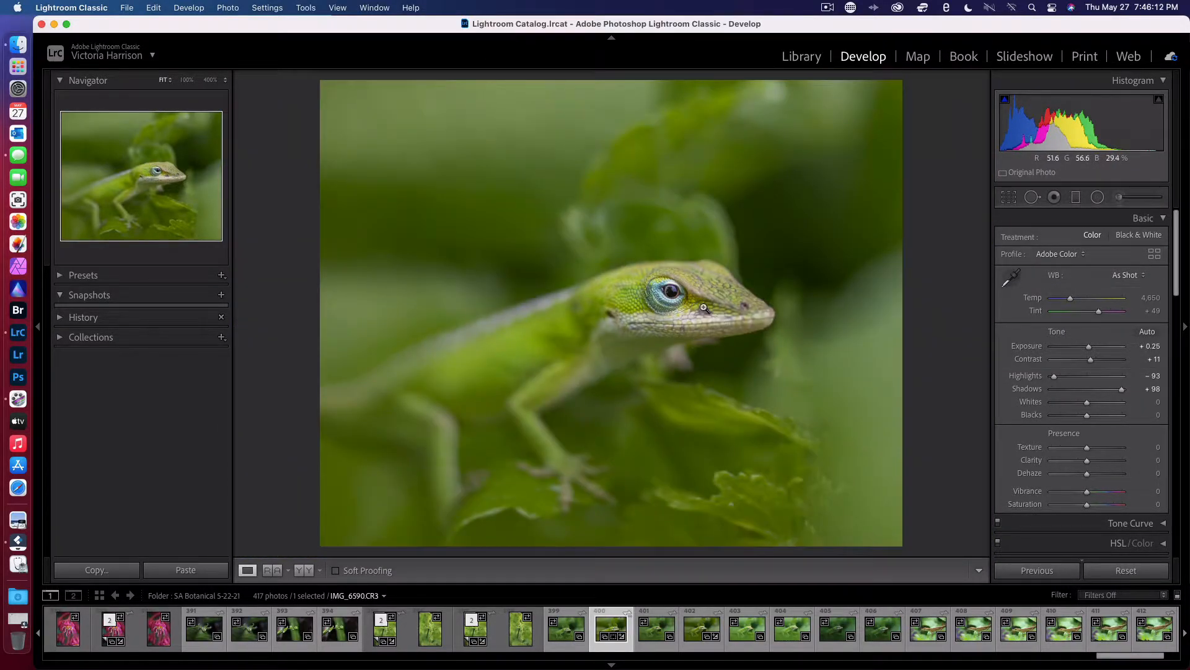
{"action": "left_click", "coordinate": [676, 305]}
{"action": "left_click_drag", "start_coordinate": [633, 178], "coordinate": [683, 404]}
{"action": "left_click", "coordinate": [683, 404]}
{"action": "left_click", "coordinate": [672, 285]}
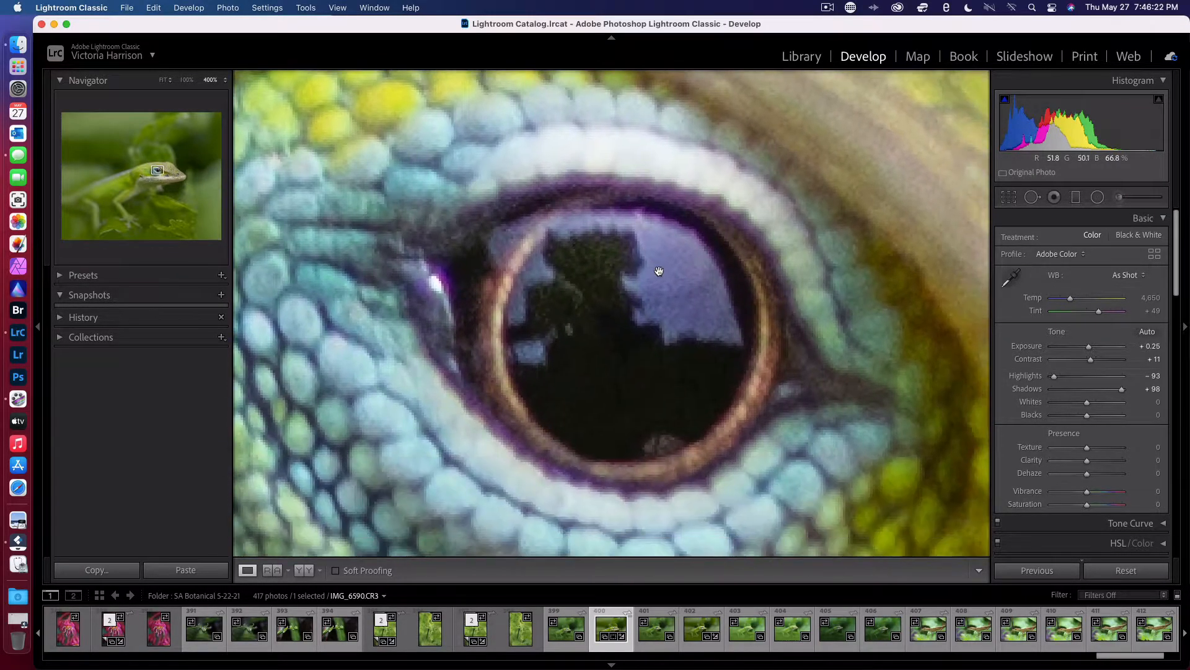
{"action": "key", "text": "super+minus"}
{"action": "key", "text": "super+minus"}
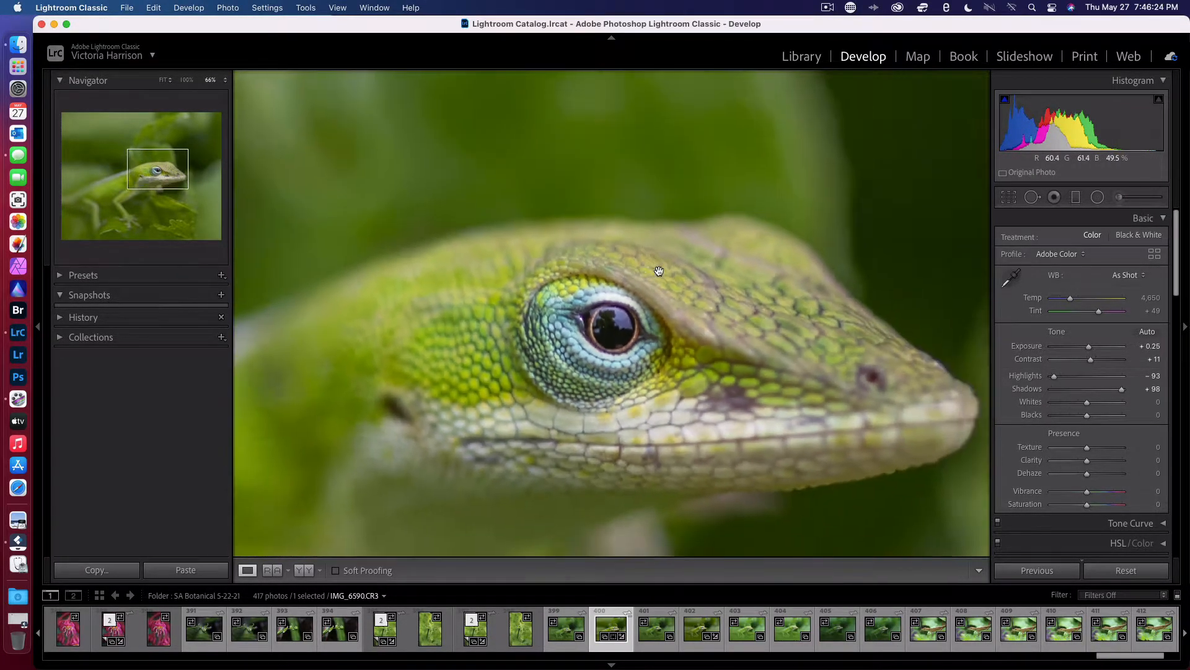
{"action": "key", "text": "super+minus"}
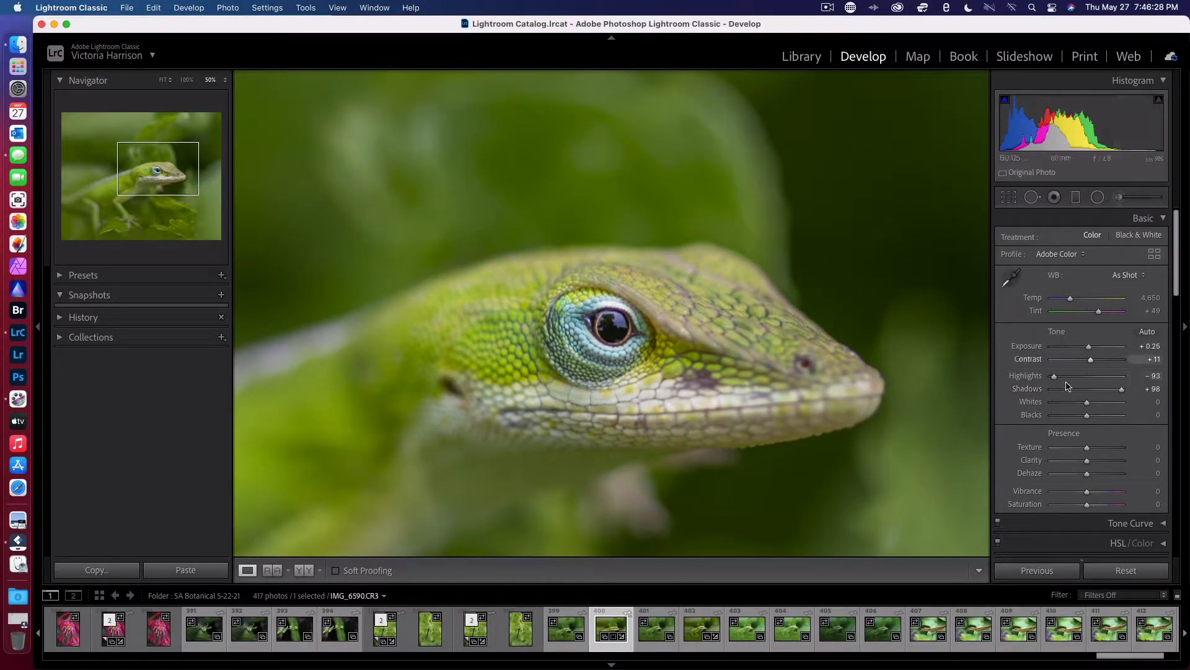
Lower the shadows to -42 and raise the whites to +36.
{"action": "left_click_drag", "start_coordinate": [1122, 390], "coordinate": [1071, 385]}
{"action": "left_click_drag", "start_coordinate": [784, 414], "coordinate": [824, 296]}
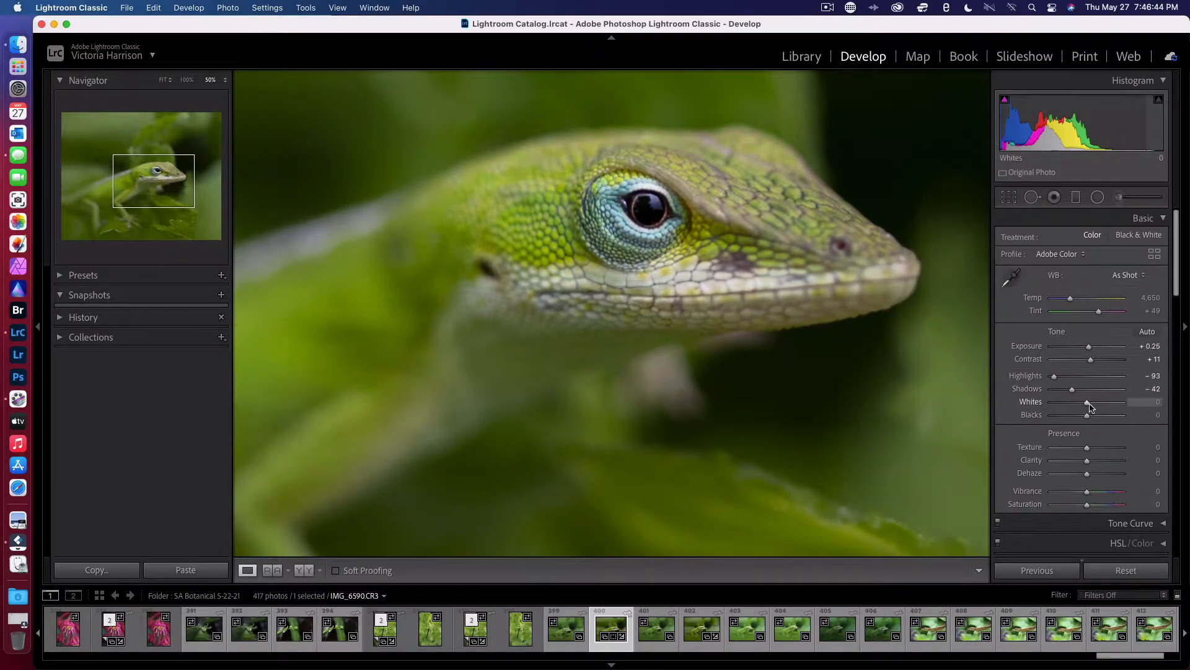
{"action": "left_click_drag", "start_coordinate": [1090, 406], "coordinate": [1102, 406]}
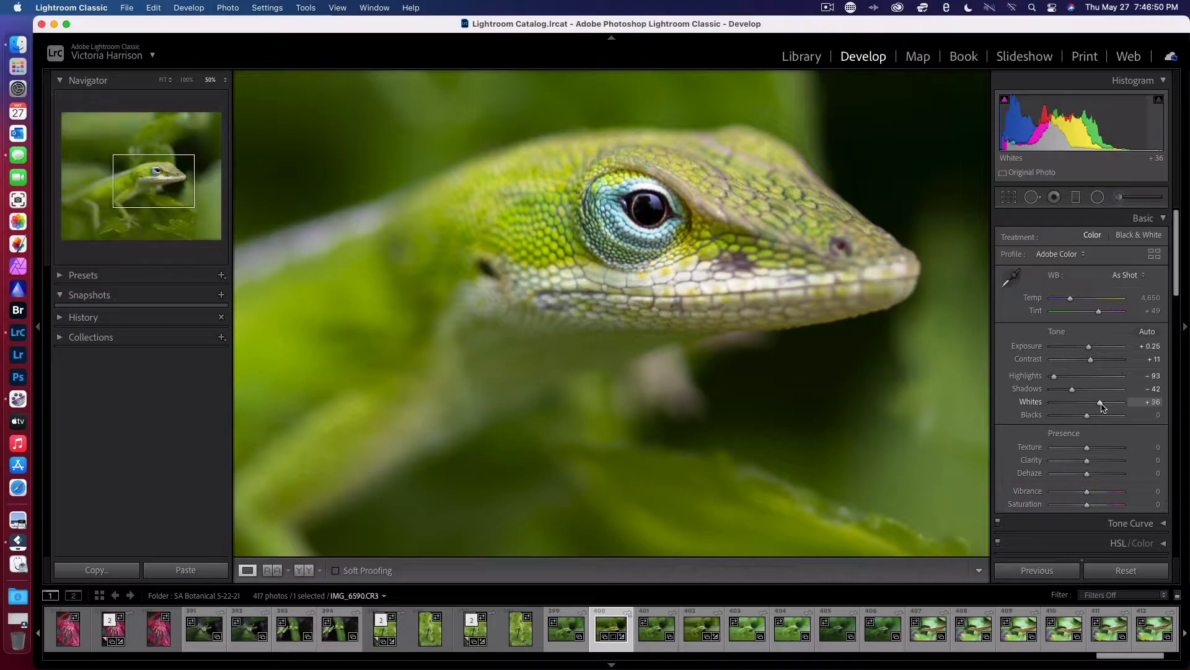
Lower the blacks to -31.
{"action": "left_click", "coordinate": [774, 297]}
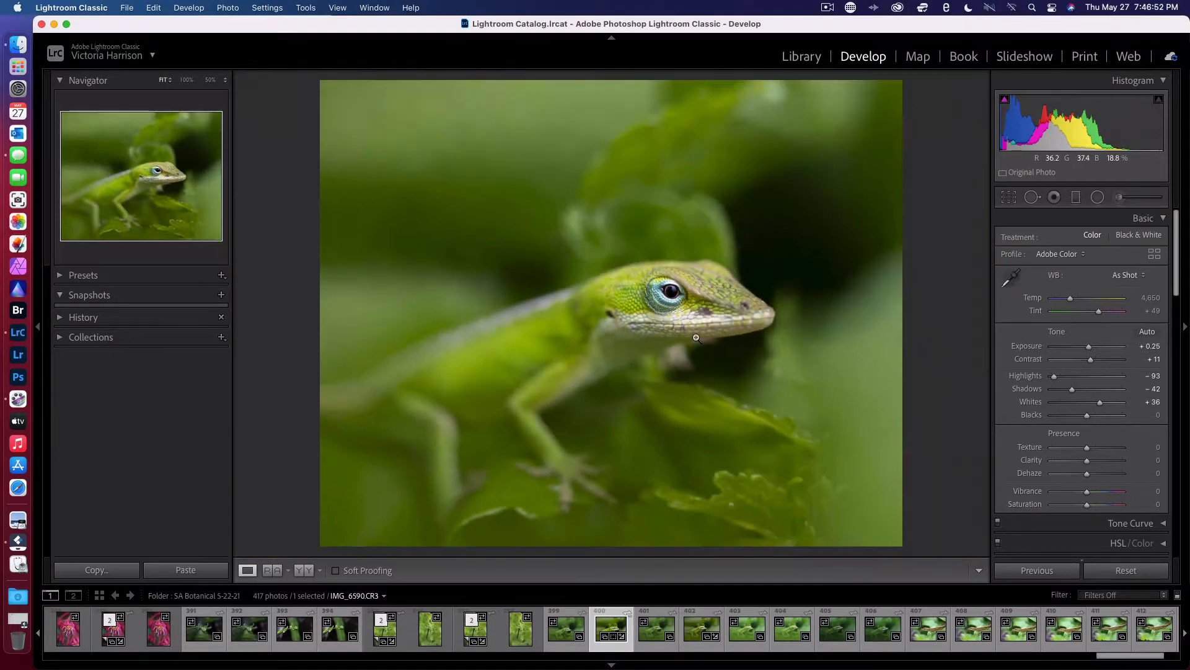
{"action": "left_click", "coordinate": [712, 327]}
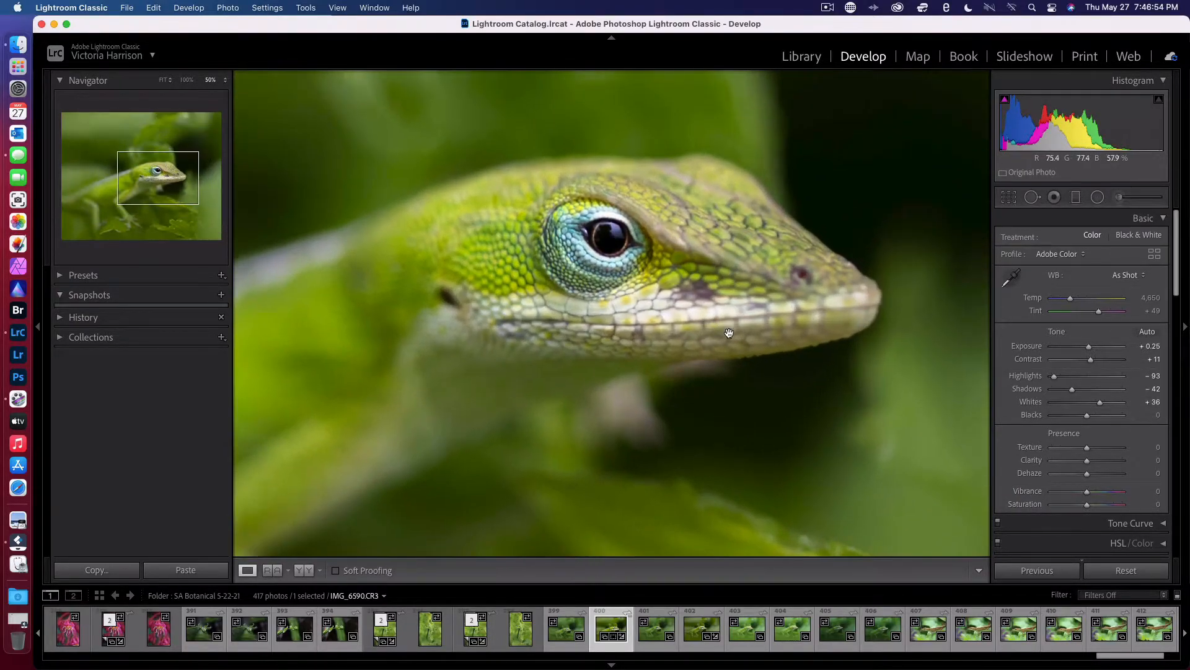
{"action": "left_click_drag", "start_coordinate": [1086, 417], "coordinate": [1051, 418]}
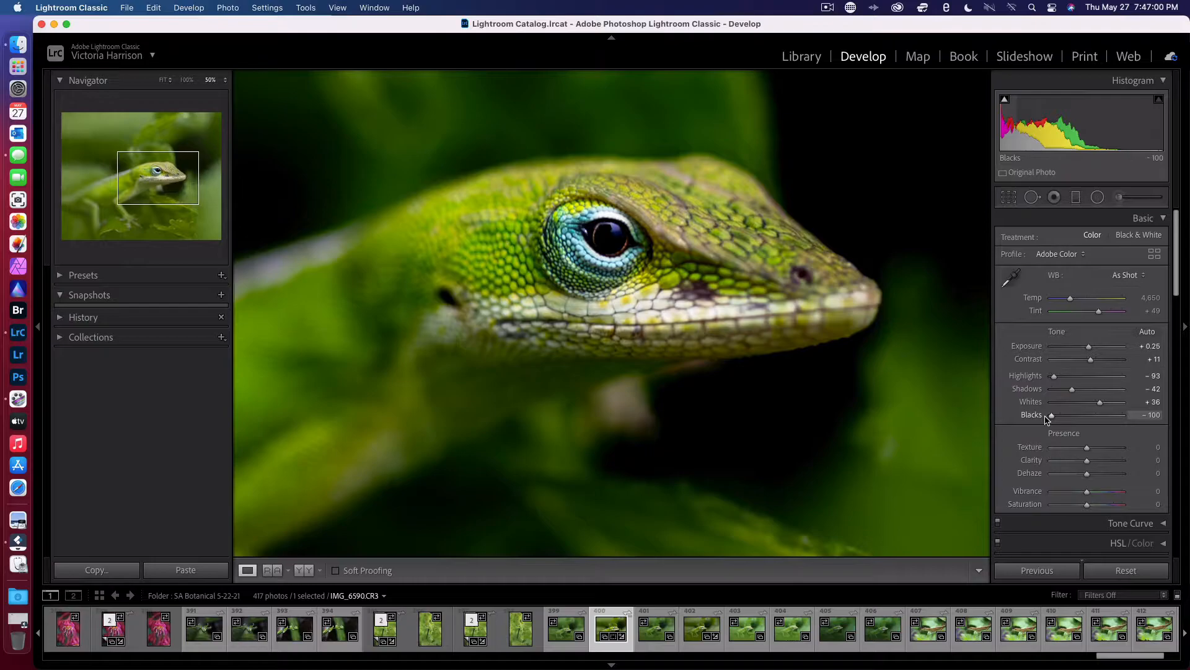
{"action": "left_click_drag", "start_coordinate": [1054, 417], "coordinate": [1077, 418]}
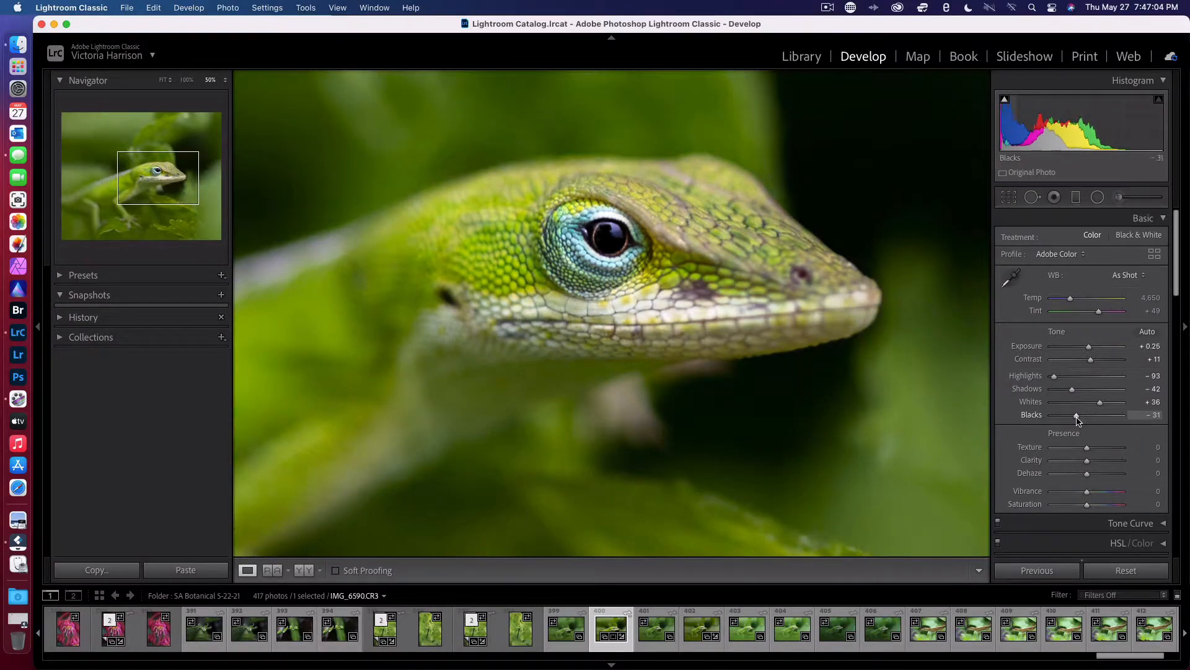
Examine the tonal adjustments on the full photo and on the lizard's eye at 200% magnification.
{"action": "left_click", "coordinate": [612, 251]}
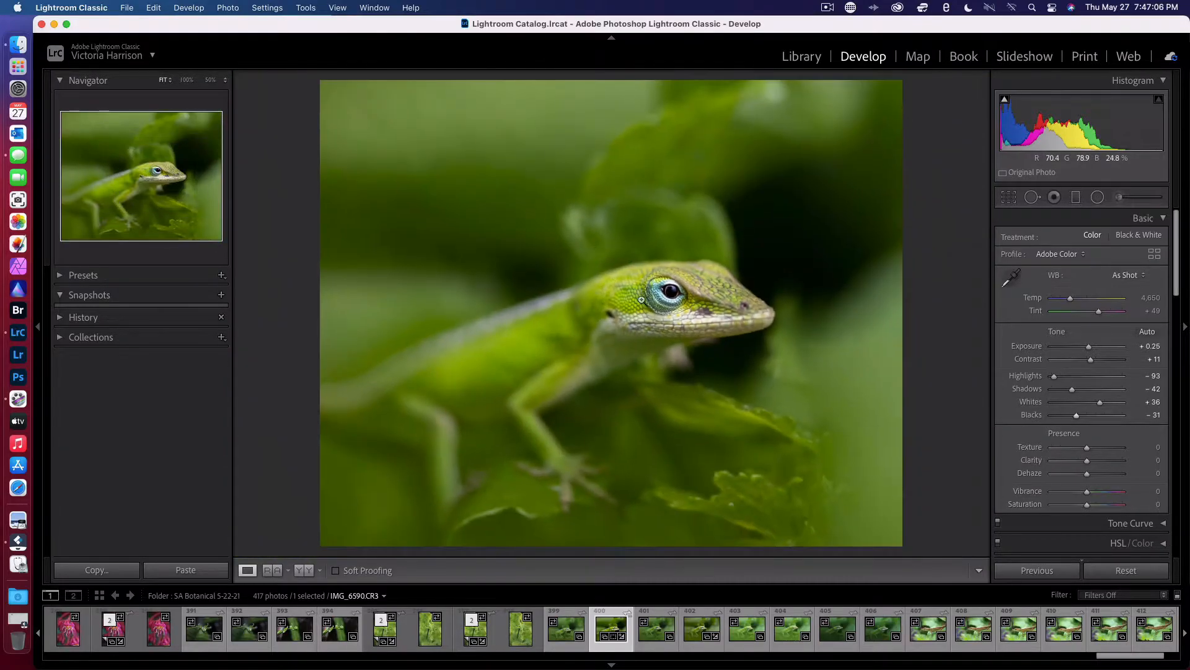
{"action": "left_click", "coordinate": [654, 293]}
{"action": "key", "text": "super+equal"}
{"action": "key", "text": "super+equal"}
{"action": "scroll", "coordinate": [790, 259], "scroll_direction": "right", "scroll_amount": 5}
{"action": "scroll", "coordinate": [790, 259], "scroll_direction": "up", "scroll_amount": 3}
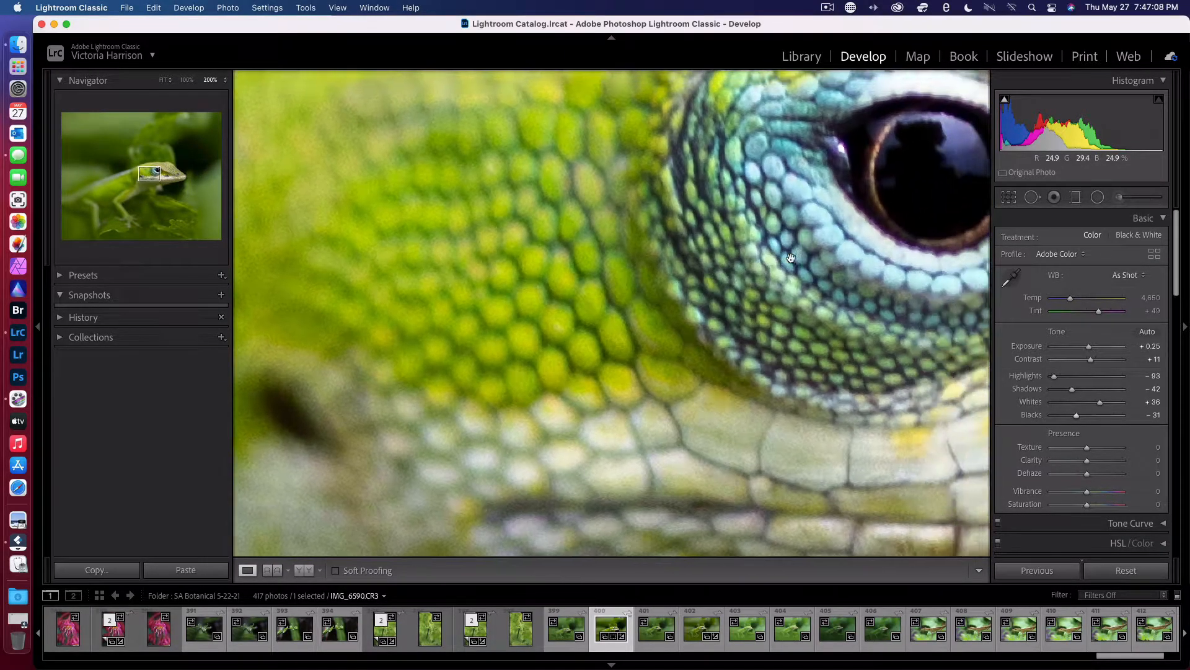
{"action": "scroll", "coordinate": [791, 258], "scroll_direction": "right", "scroll_amount": 3}
{"action": "scroll", "coordinate": [791, 257], "scroll_direction": "up", "scroll_amount": 1}
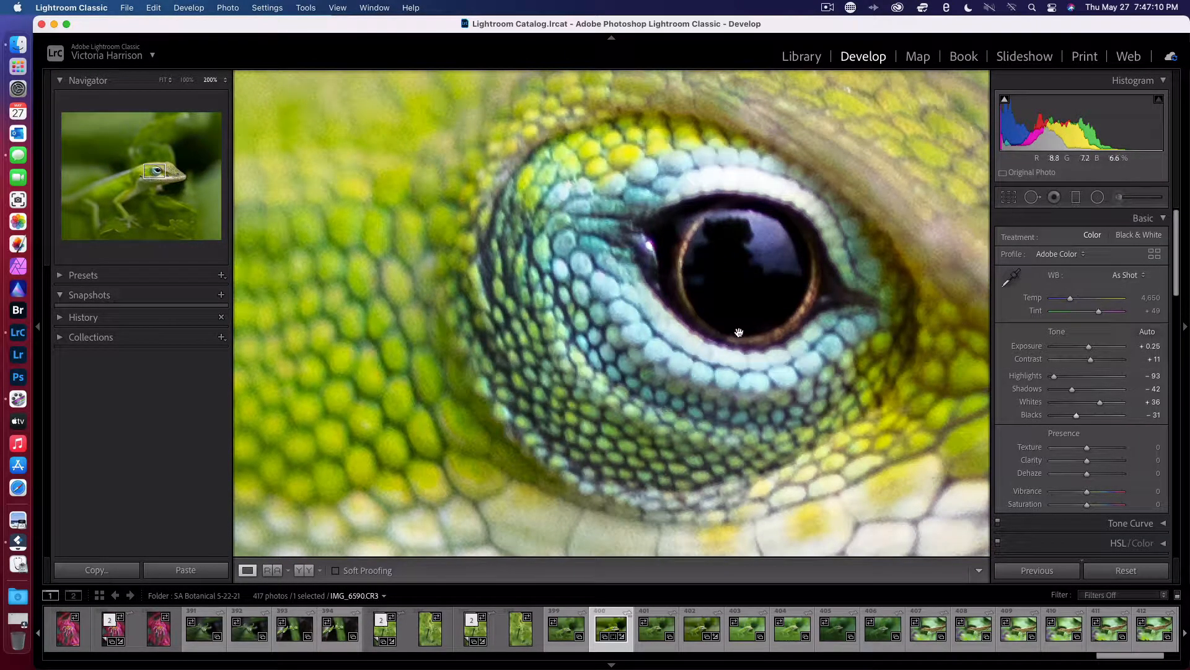
{"action": "left_click", "coordinate": [713, 399]}
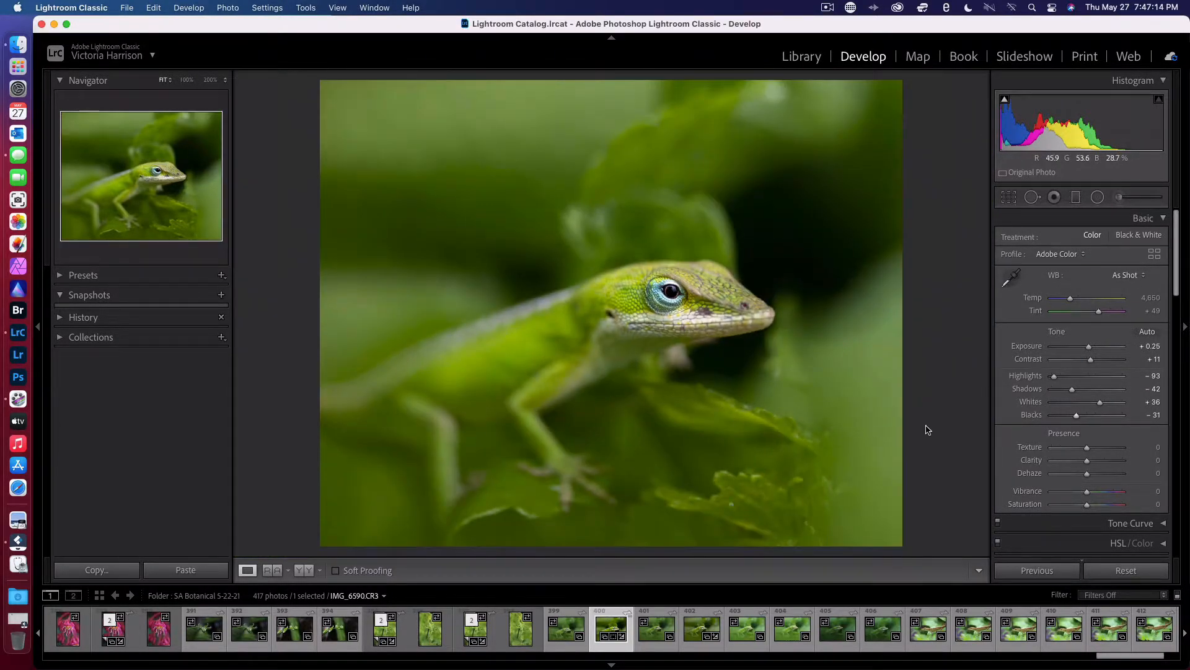
Increase the texture to +49 while viewing the scales beside the lizard's eye up close.
{"action": "left_click", "coordinate": [1018, 449]}
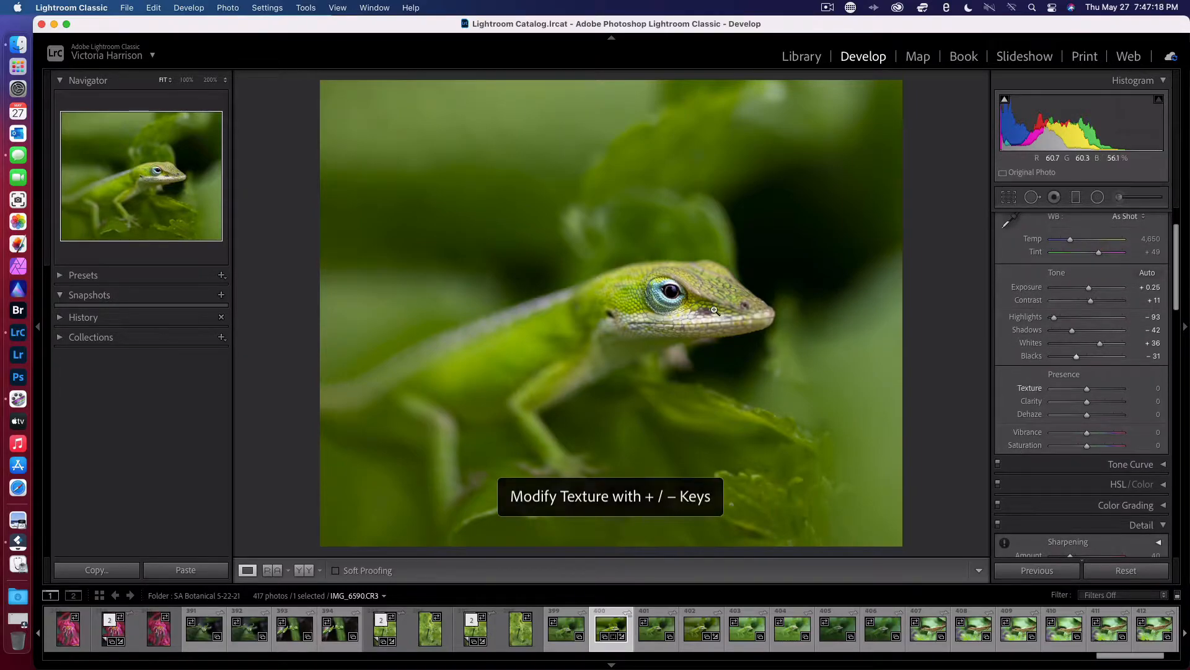
{"action": "left_click", "coordinate": [686, 311]}
{"action": "left_click_drag", "start_coordinate": [886, 338], "coordinate": [657, 389]}
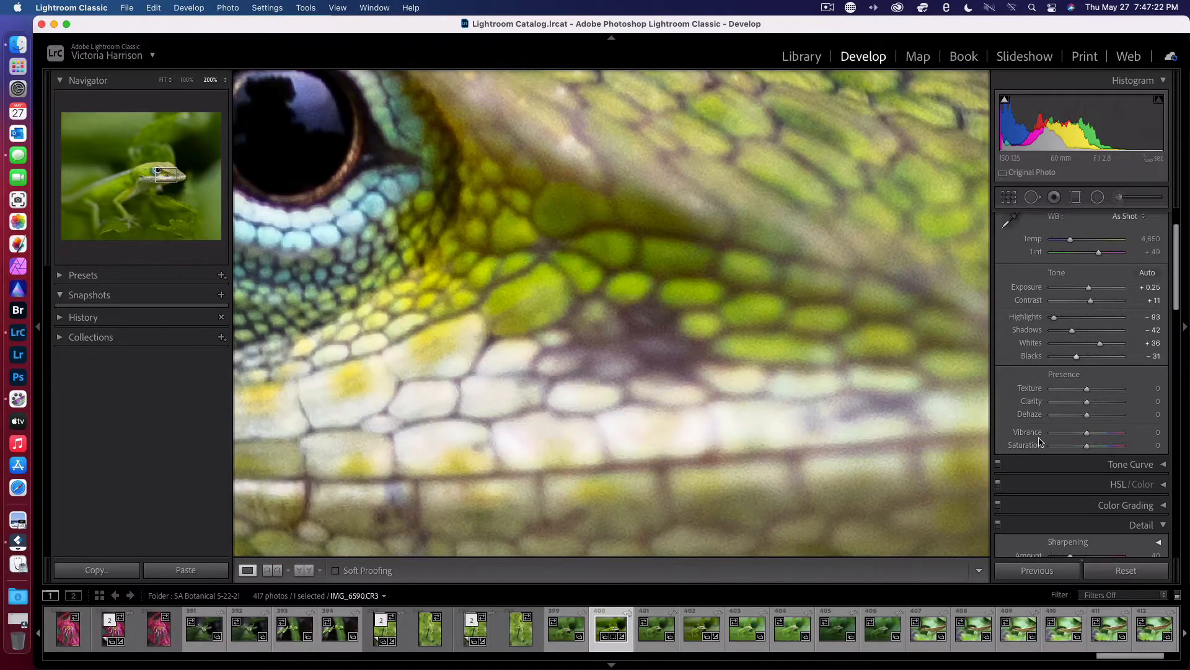
{"action": "left_click_drag", "start_coordinate": [1090, 393], "coordinate": [1107, 396]}
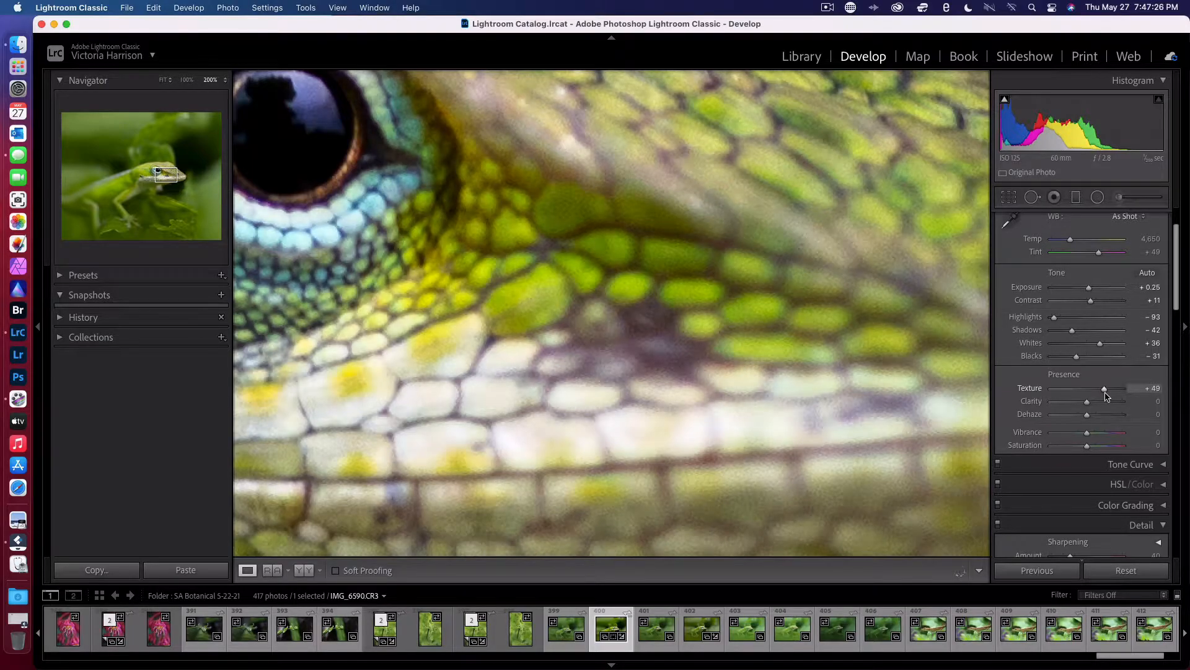
Try texture values down to -97, comparing the full photo with the eye and scales at 200% magnification.
{"action": "left_click", "coordinate": [821, 366]}
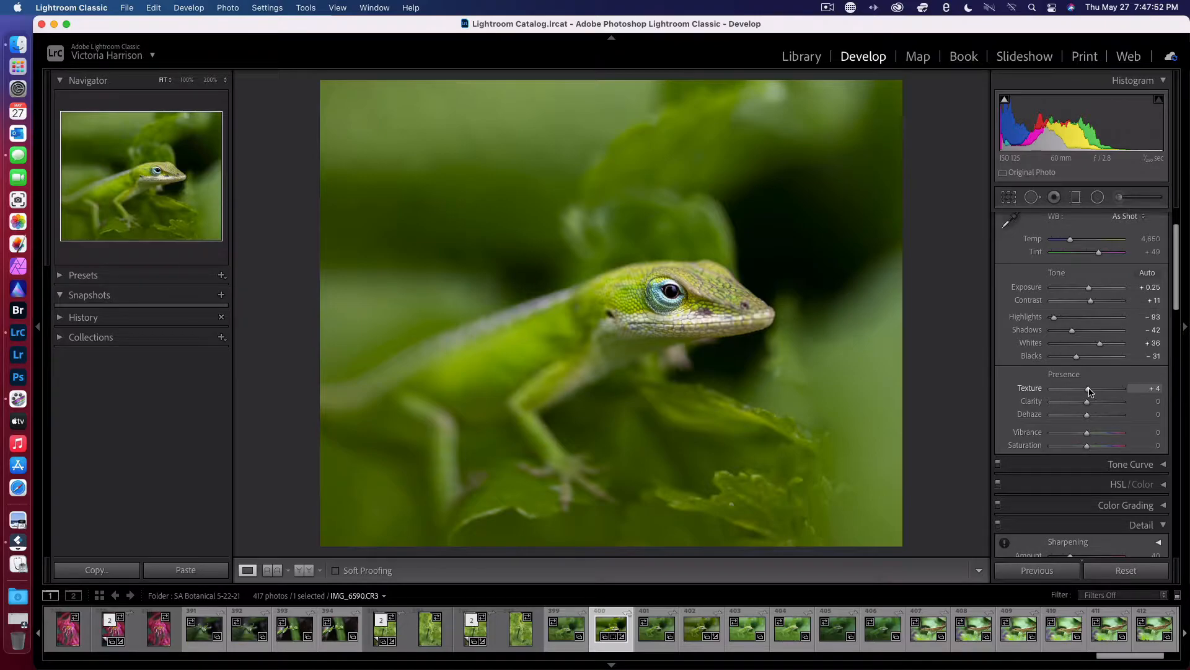
{"action": "key", "text": "z"}
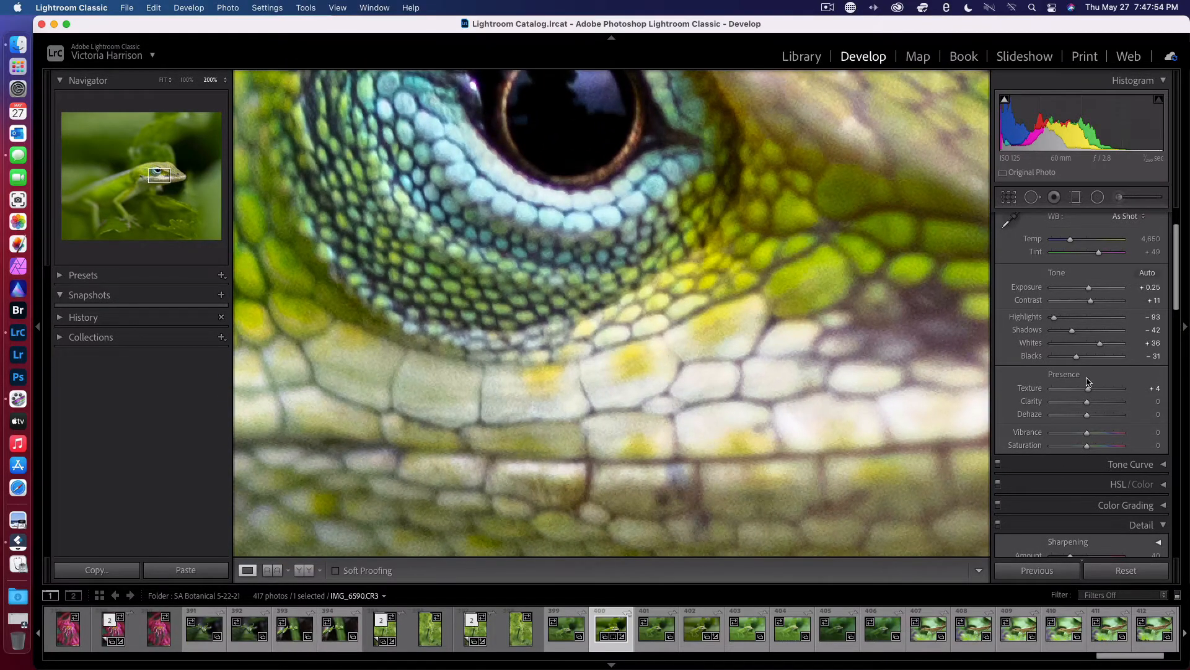
{"action": "left_click_drag", "start_coordinate": [1089, 391], "coordinate": [1053, 392]}
{"action": "key", "text": "z"}
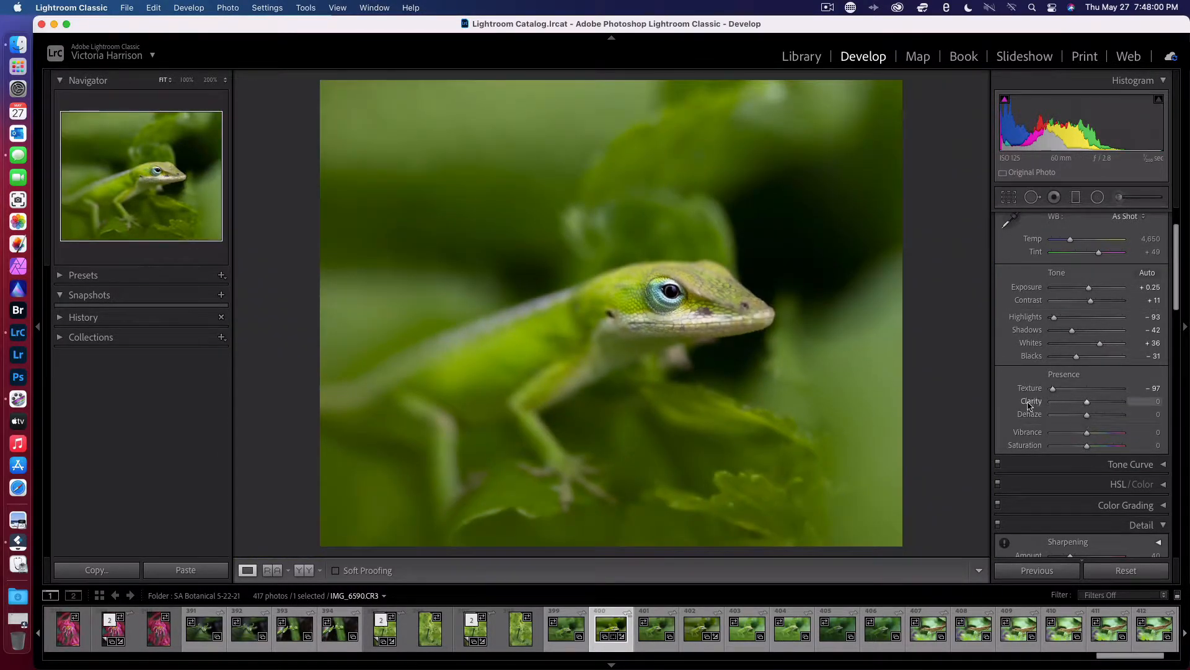
Set the texture to +5.
{"action": "left_click_drag", "start_coordinate": [1053, 389], "coordinate": [1088, 396]}
{"action": "left_click", "coordinate": [1156, 390]}
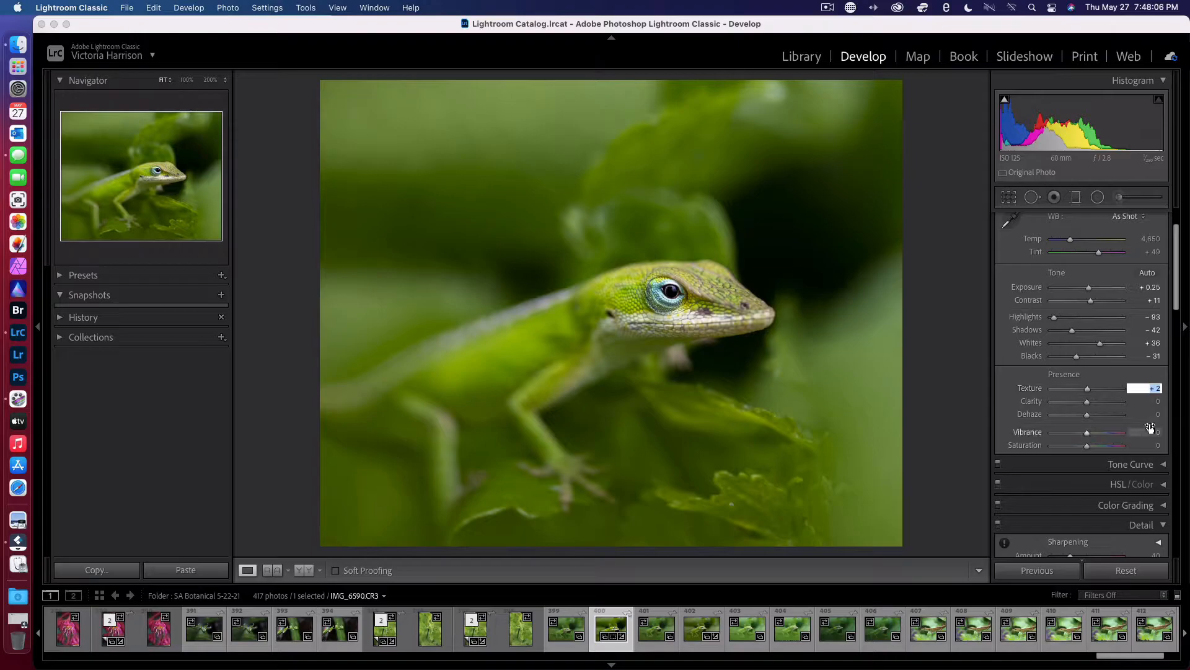
{"action": "type", "text": "5"}
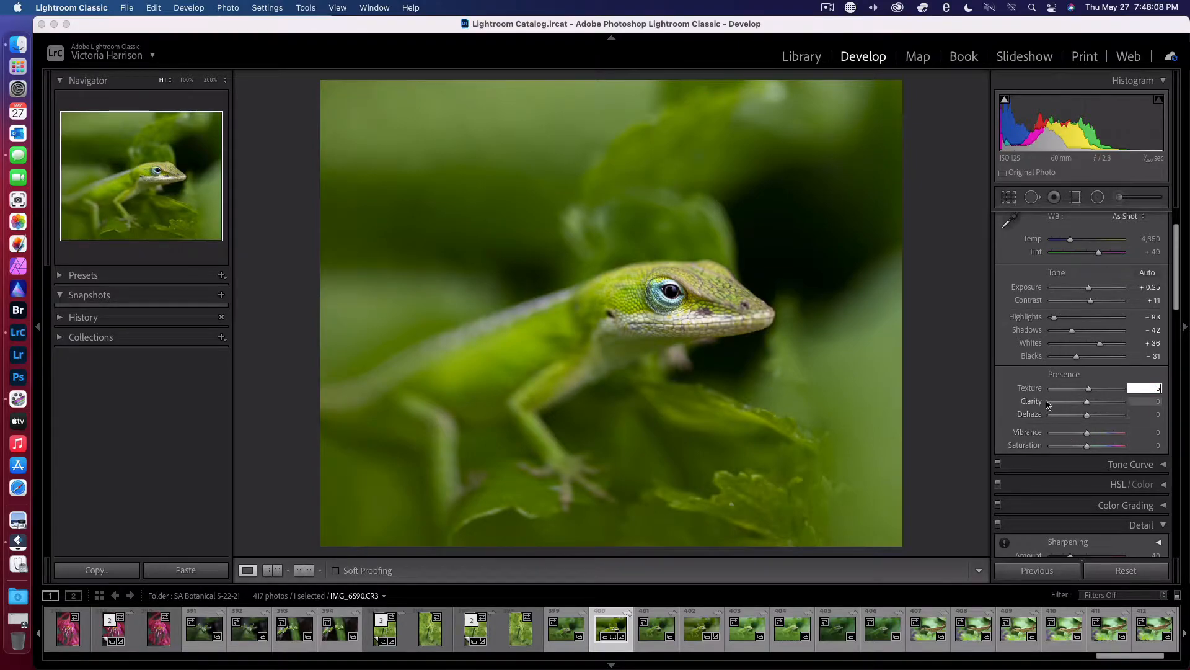
{"action": "key", "text": "Return"}
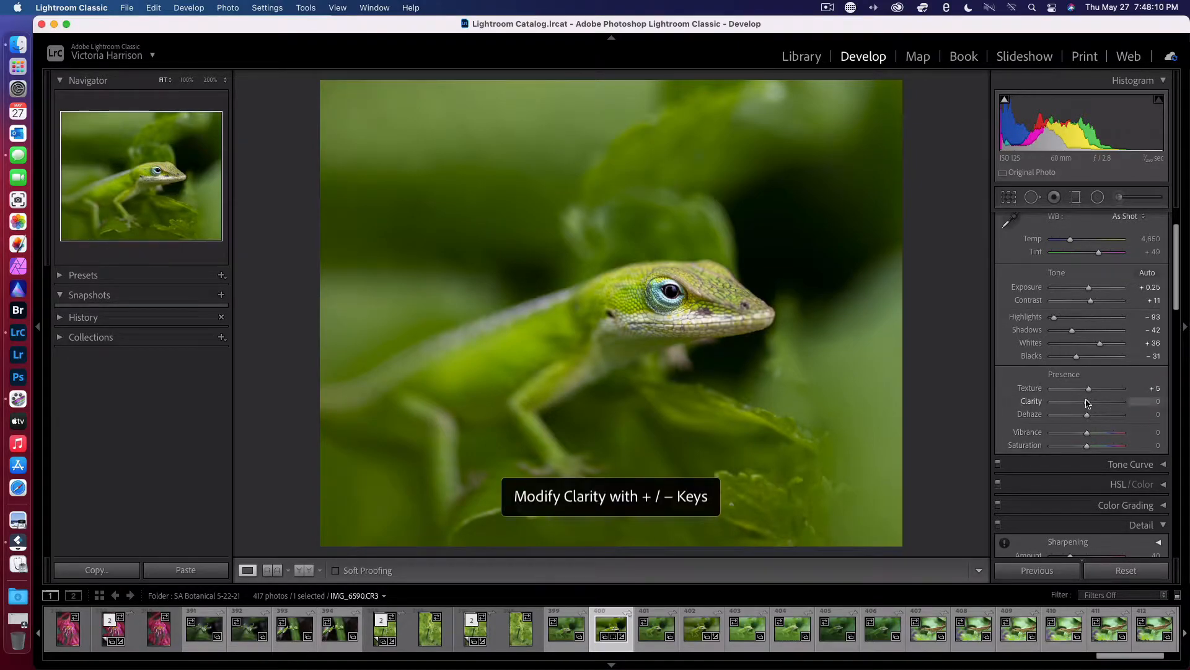
Try a clarity of +3 on the full photo, and set clarity back to 0.
{"action": "mouse_move", "coordinate": [1086, 405]}
{"action": "left_mouse_down"}
{"action": "mouse_move", "coordinate": [1097, 405]}
{"action": "mouse_move", "coordinate": [1085, 404]}
{"action": "left_mouse_up"}
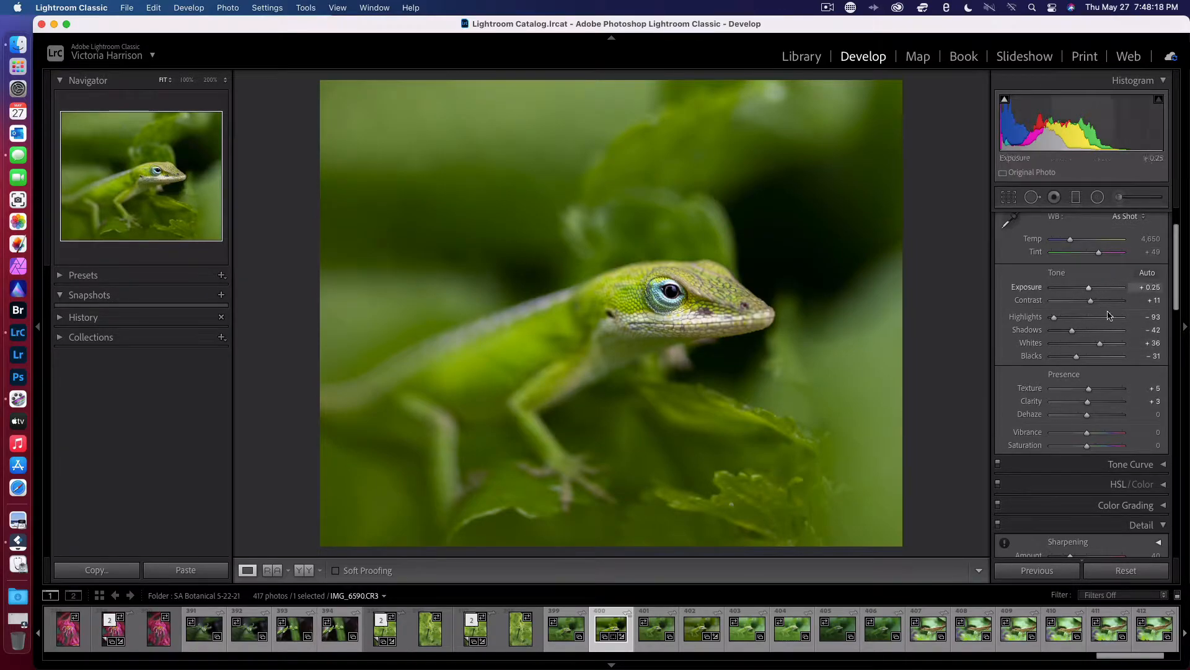
{"action": "left_click", "coordinate": [1157, 401]}
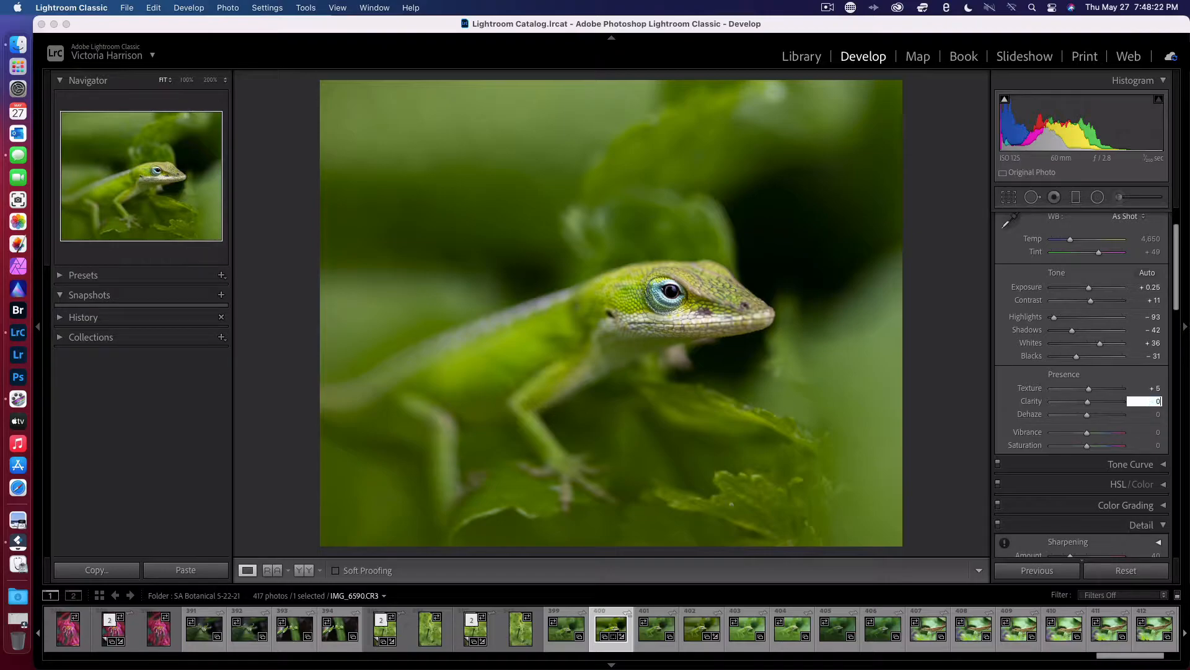
{"action": "left_click", "coordinate": [1012, 407]}
Try shifting the midtones of the red channel's tone curve, and undo the red curve change.
{"action": "scroll", "coordinate": [1000, 454], "scroll_direction": "down", "scroll_amount": 2}
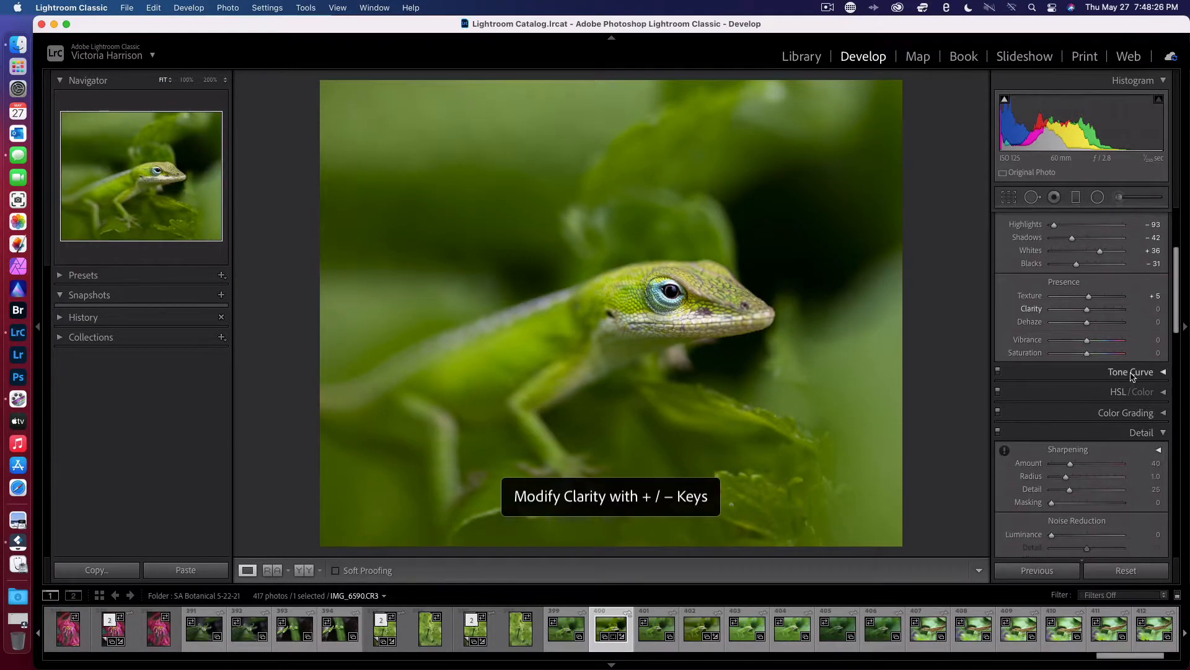
{"action": "left_click", "coordinate": [1159, 377]}
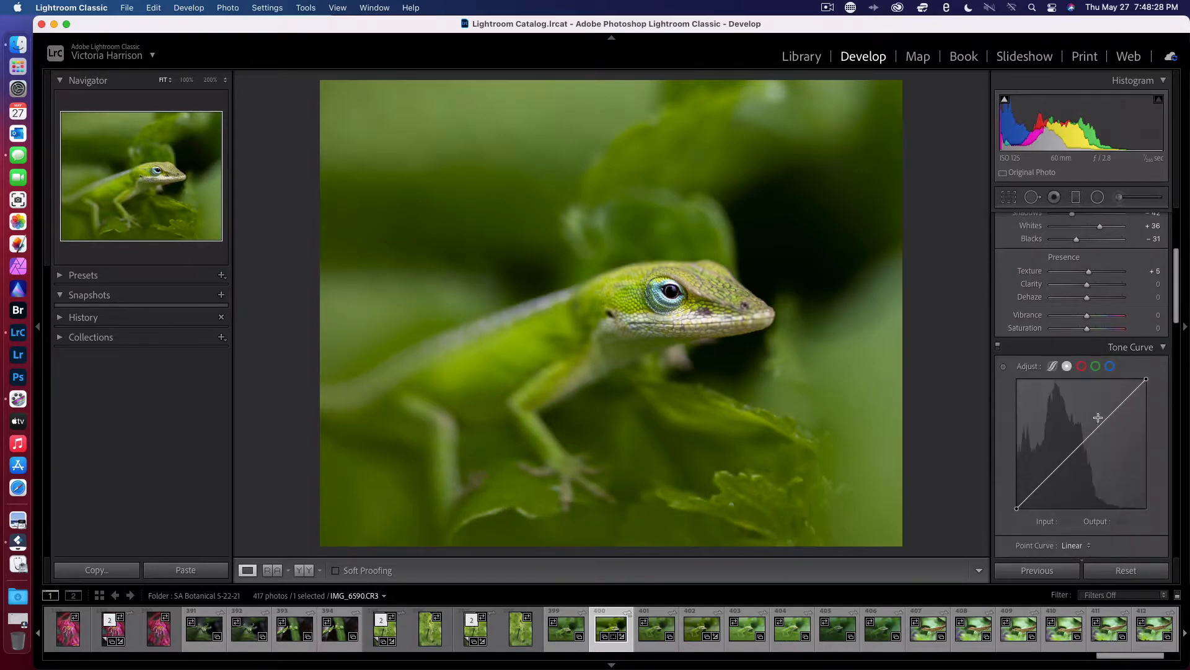
{"action": "scroll", "coordinate": [1042, 458], "scroll_direction": "down", "scroll_amount": 2}
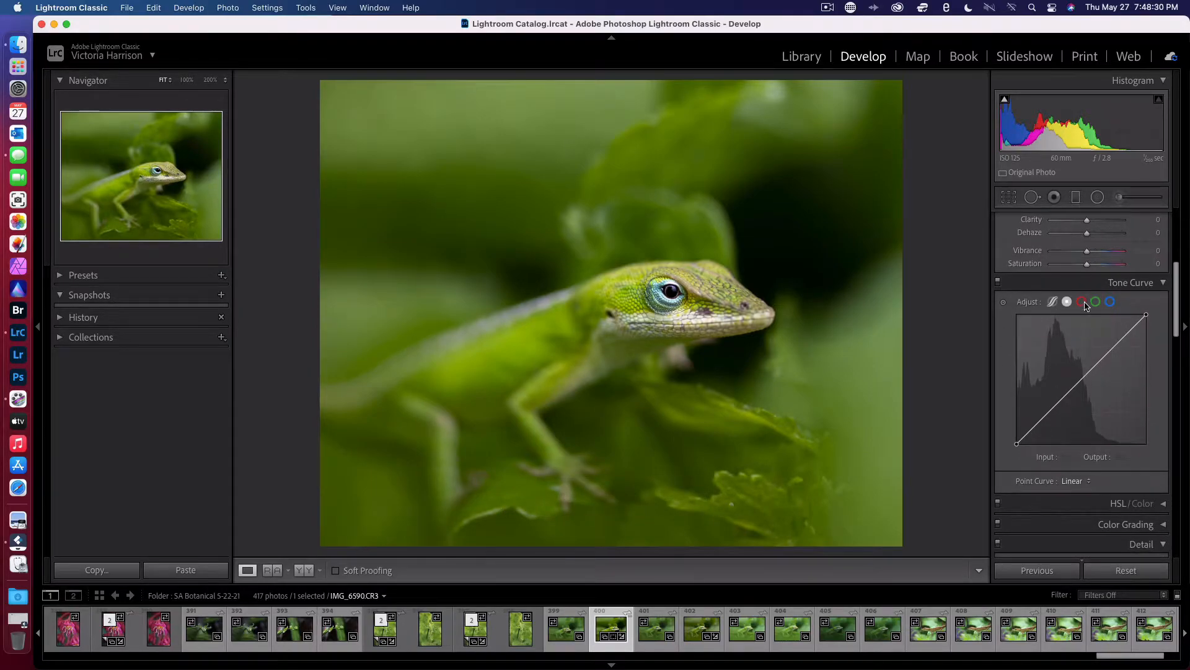
{"action": "left_click", "coordinate": [1082, 303]}
{"action": "left_click_drag", "start_coordinate": [1044, 420], "coordinate": [1079, 387]}
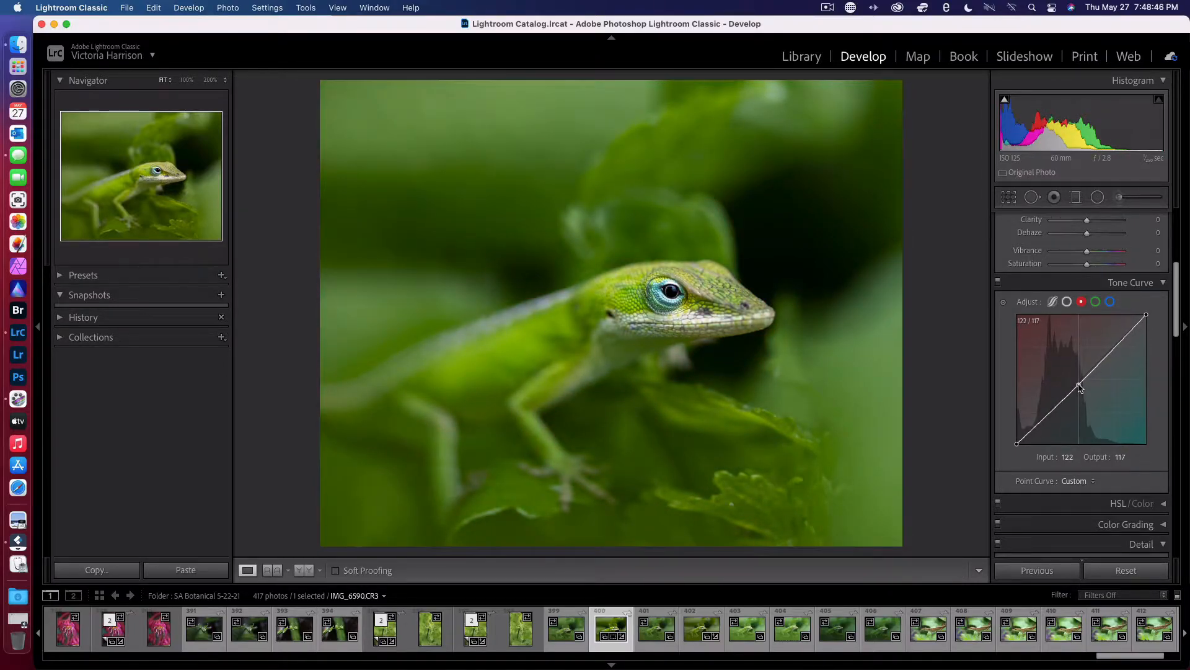
{"action": "left_click_drag", "start_coordinate": [1079, 388], "coordinate": [1080, 386]}
{"action": "key", "text": "super+z"}
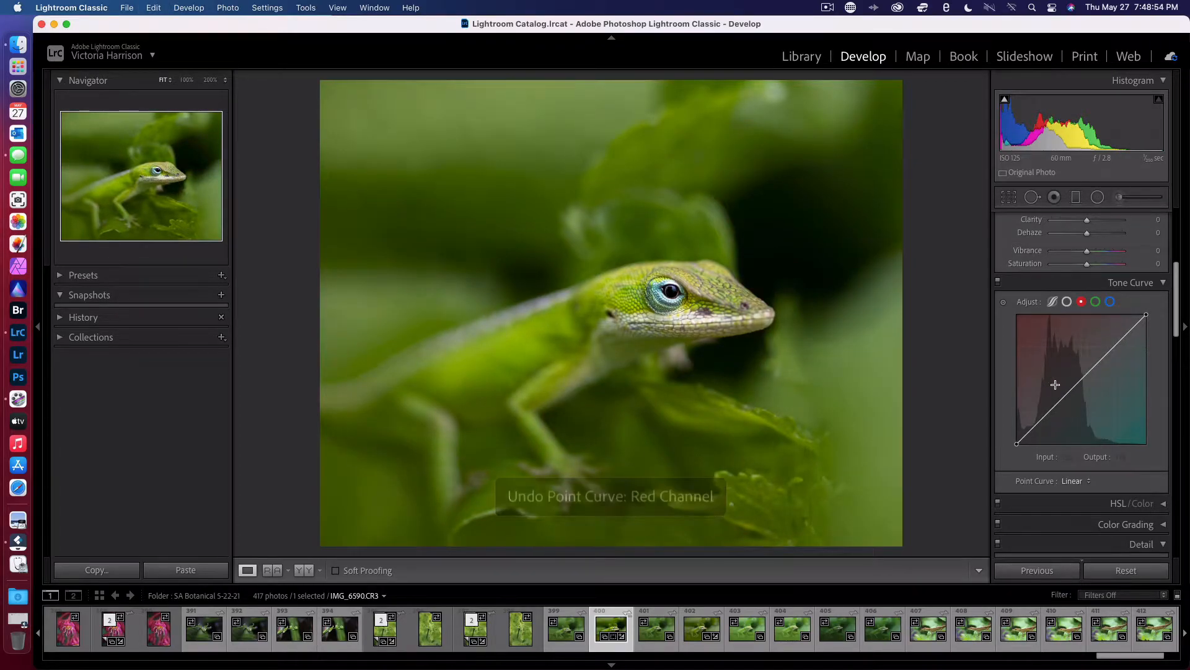
Try raising the lower midtones of the green channel's tone curve, and undo the green curve change.
{"action": "left_click", "coordinate": [1096, 302]}
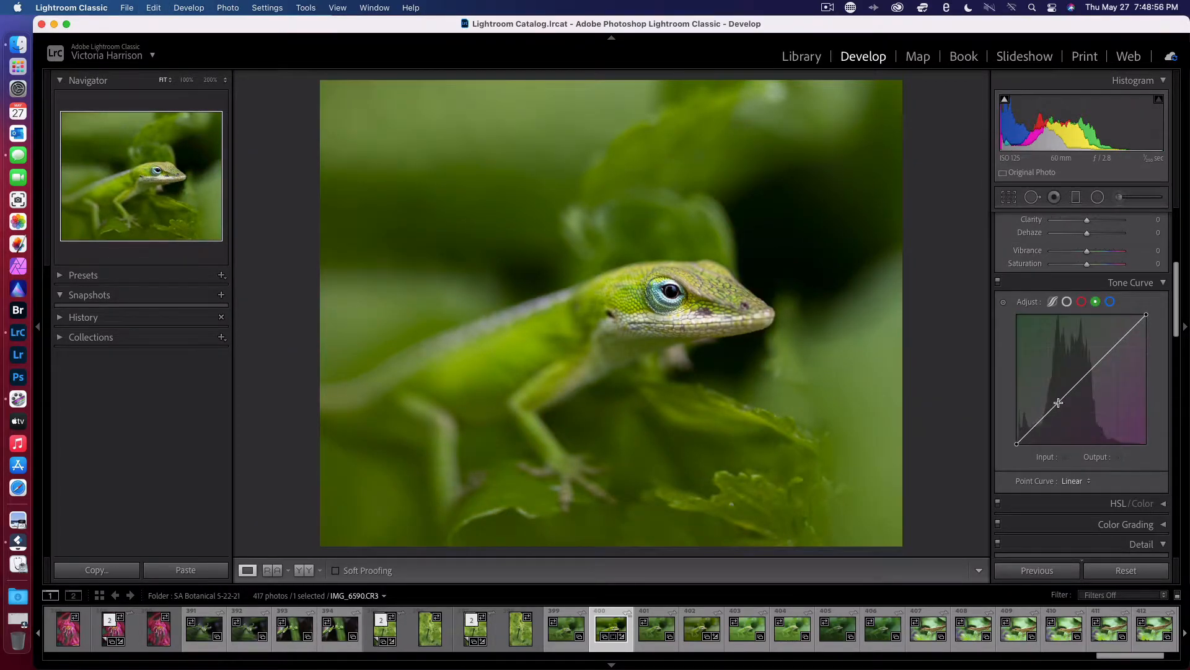
{"action": "mouse_move", "coordinate": [1063, 402]}
{"action": "left_mouse_down"}
{"action": "mouse_move", "coordinate": [1073, 380]}
{"action": "mouse_move", "coordinate": [1053, 370]}
{"action": "mouse_move", "coordinate": [1066, 394]}
{"action": "left_mouse_up"}
{"action": "key", "text": "super+z"}
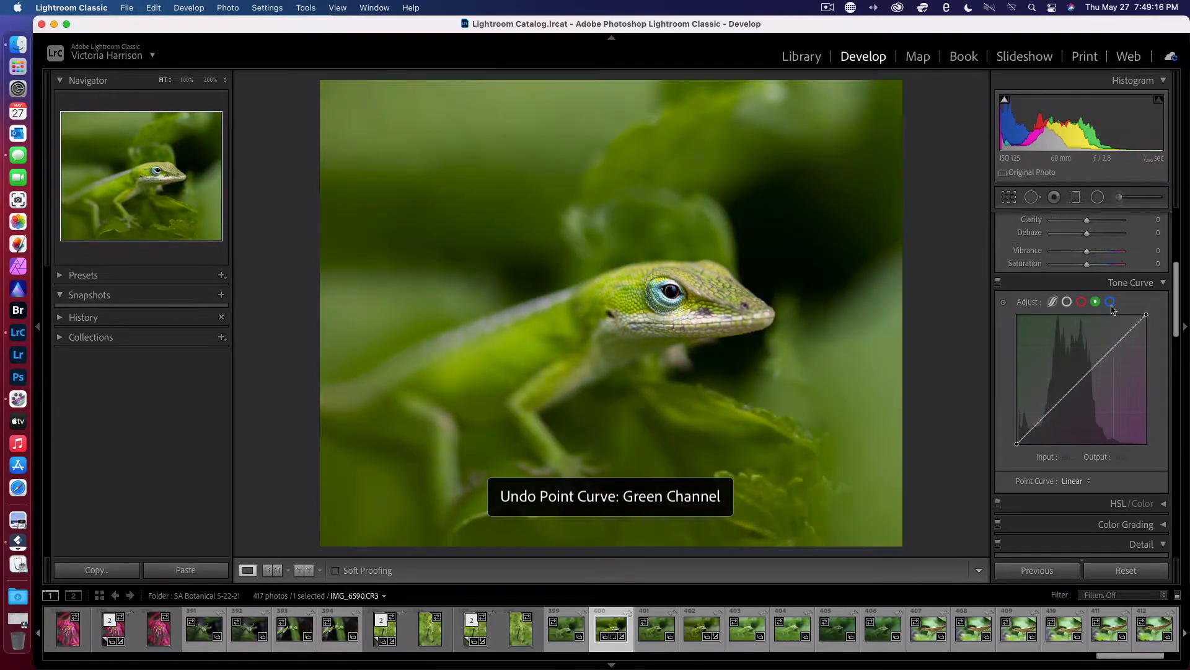
Try raising the blue channel's tone curve to input 62, output 79, check the eye up close, and undo the blue curve changes.
{"action": "left_click", "coordinate": [1109, 302]}
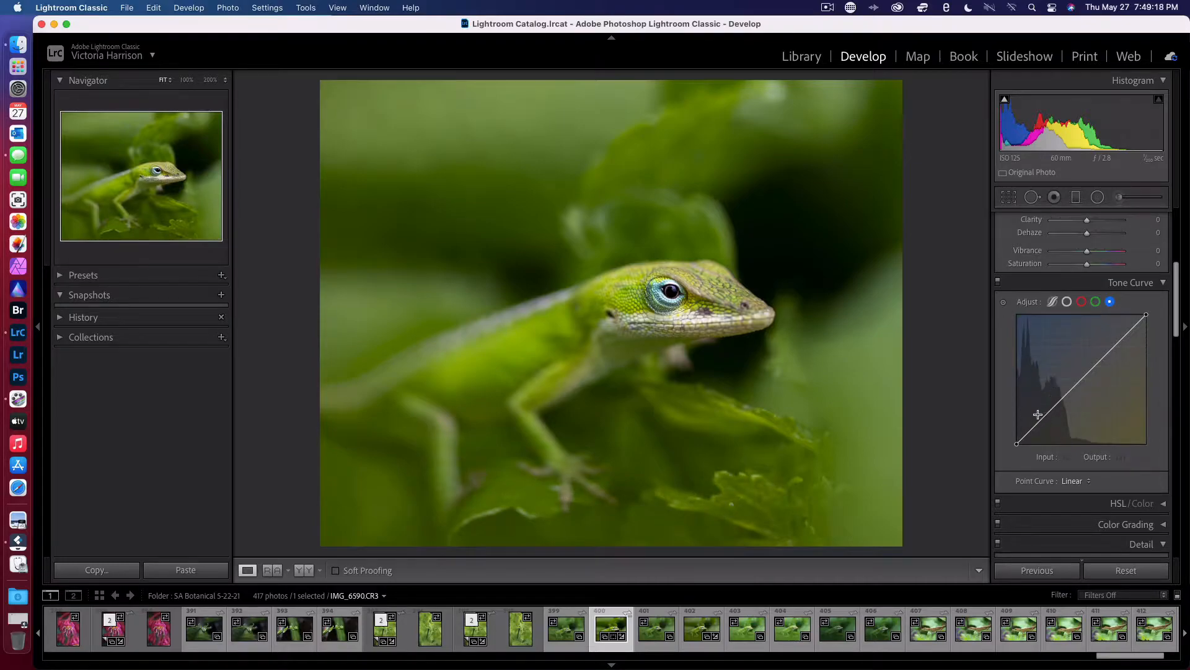
{"action": "left_click_drag", "start_coordinate": [1051, 413], "coordinate": [1048, 406]}
{"action": "left_click", "coordinate": [685, 297]}
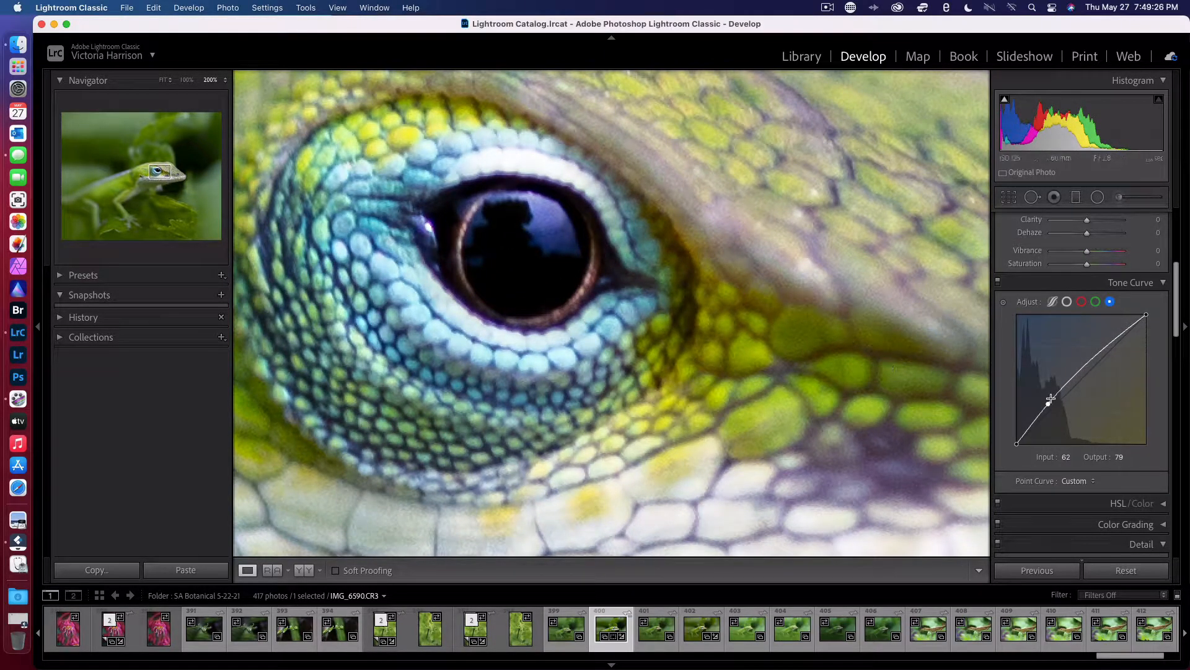
{"action": "mouse_move", "coordinate": [1050, 407]}
{"action": "left_mouse_down"}
{"action": "mouse_move", "coordinate": [1060, 377]}
{"action": "mouse_move", "coordinate": [1057, 392]}
{"action": "mouse_move", "coordinate": [1039, 390]}
{"action": "mouse_move", "coordinate": [1029, 337]}
{"action": "mouse_move", "coordinate": [1051, 427]}
{"action": "mouse_move", "coordinate": [1076, 445]}
{"action": "mouse_move", "coordinate": [1051, 405]}
{"action": "left_mouse_up"}
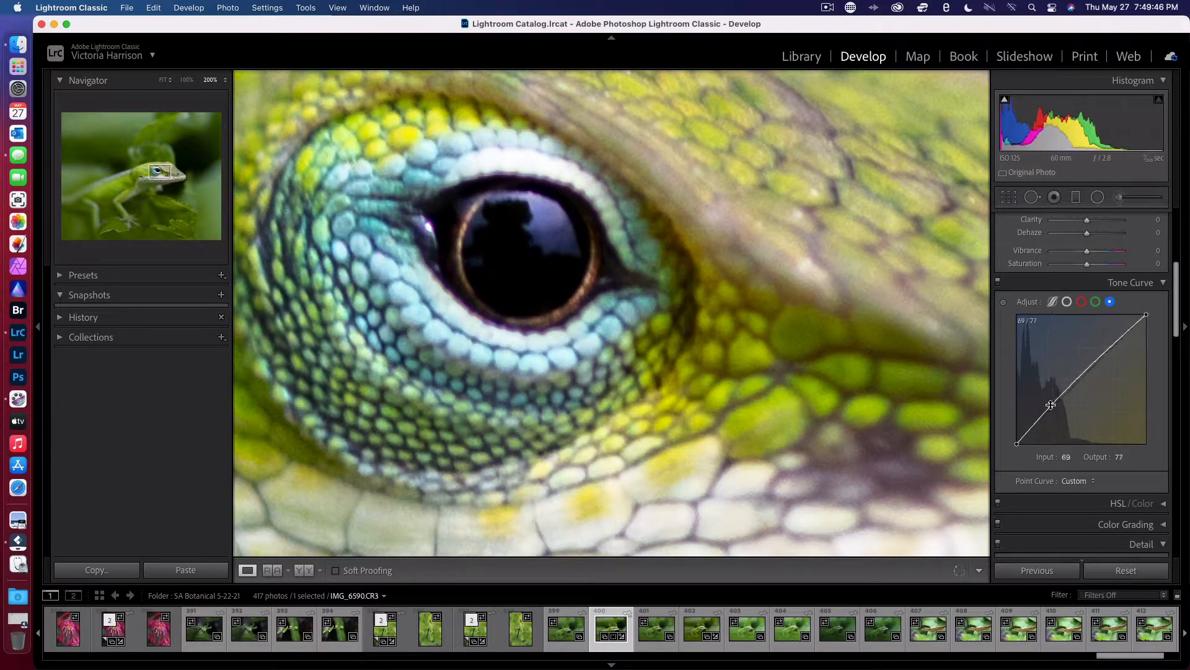
{"action": "key", "text": "super+z"}
{"action": "key", "text": "super+minus"}
{"action": "key", "text": "super+minus"}
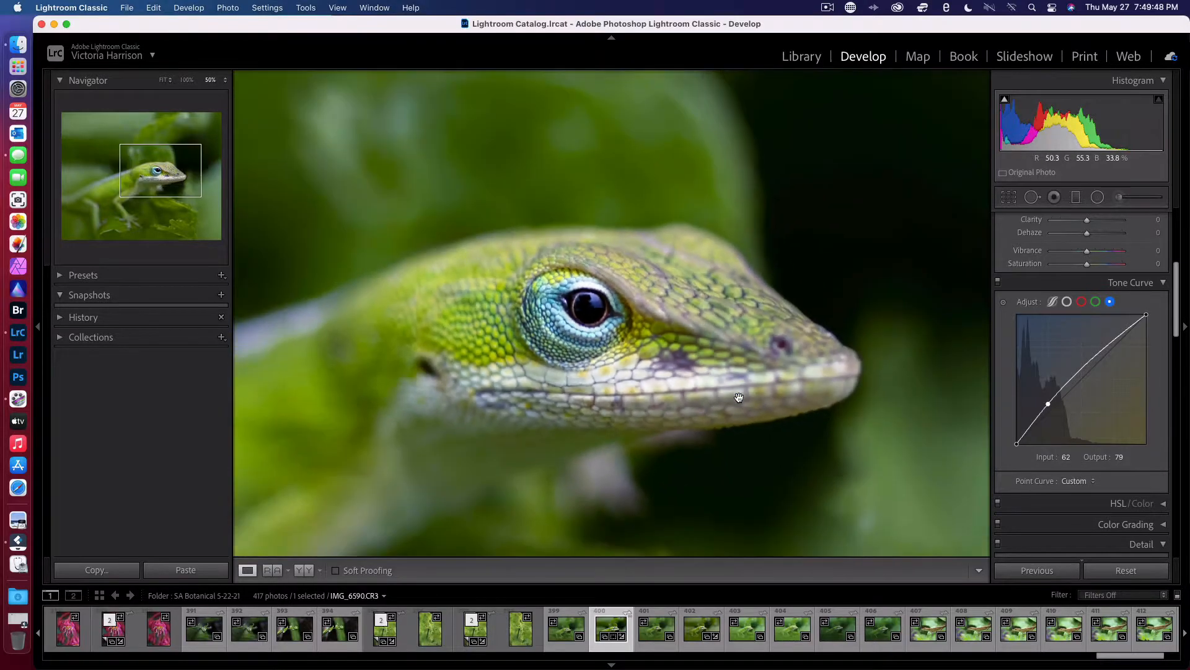
{"action": "key", "text": "super+z"}
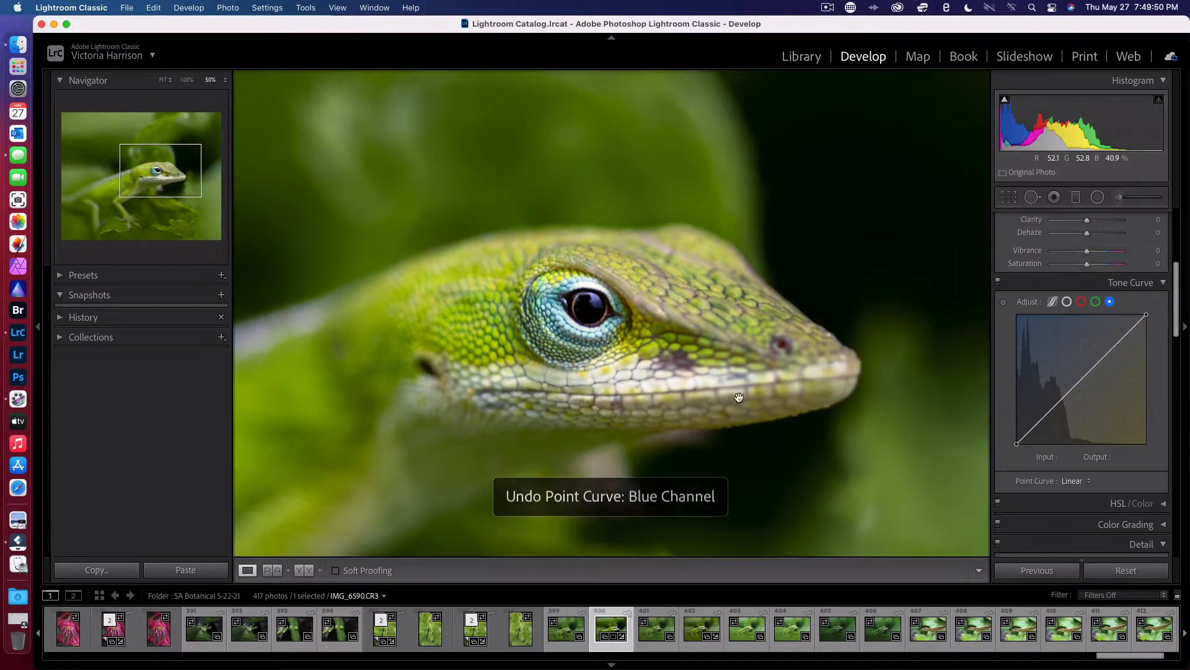
Frame the lizard's head at 33% magnification and collapse the Tone Curve settings.
{"action": "key", "text": "super+minus"}
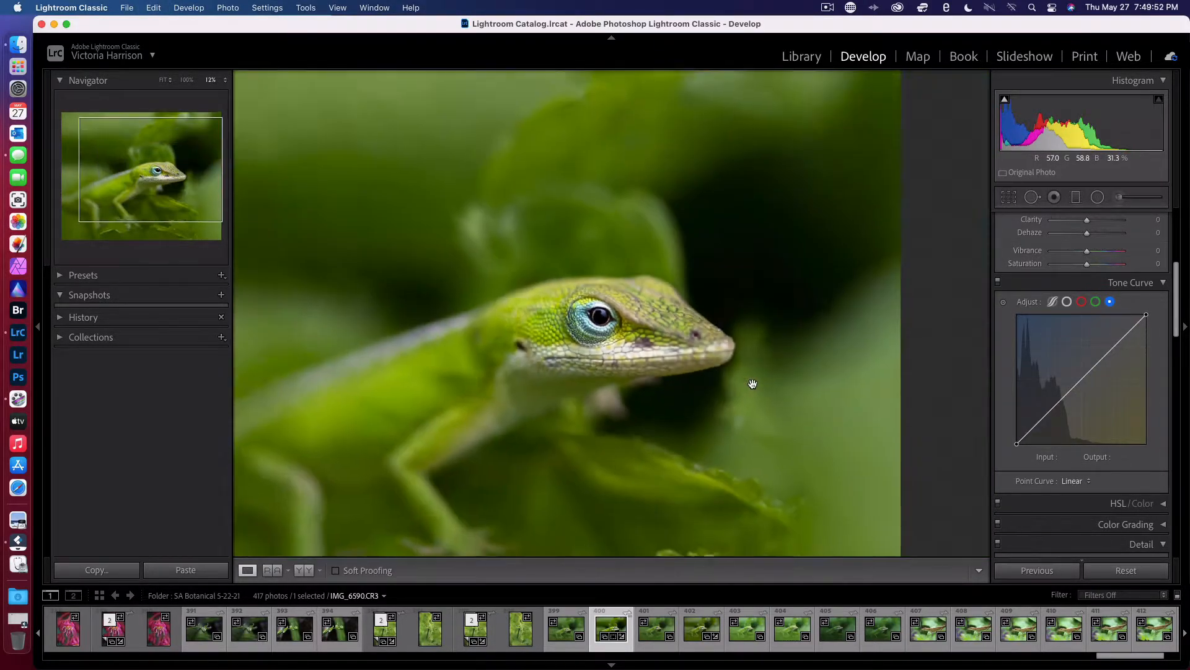
{"action": "key", "text": "super+equal"}
{"action": "key", "text": "super+equal"}
{"action": "key", "text": "super+equal"}
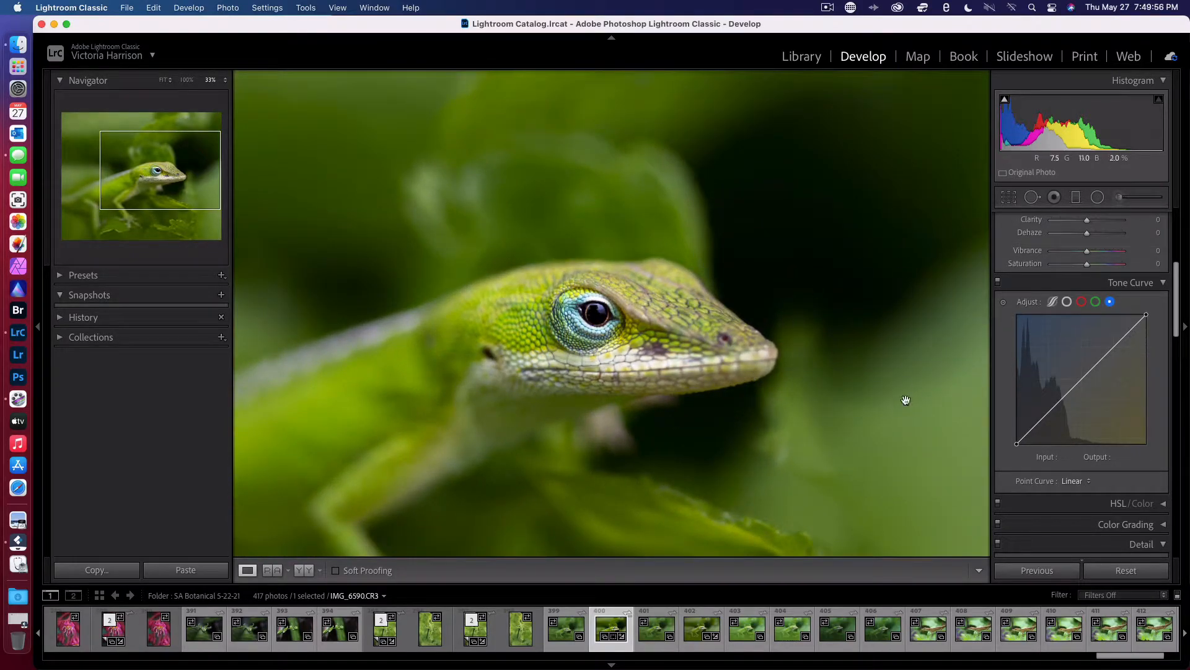
{"action": "left_click", "coordinate": [1152, 282]}
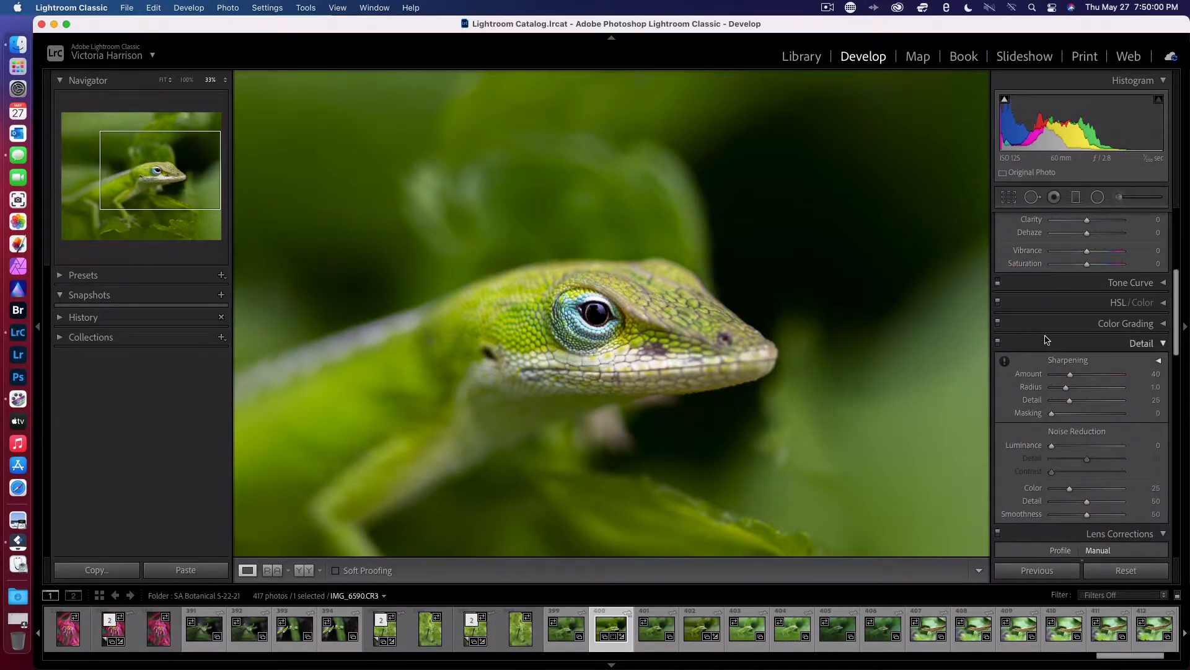
{"action": "left_click", "coordinate": [1164, 284]}
{"action": "left_click", "coordinate": [1165, 283]}
Raise the aqua saturation to +80 and the blue saturation to +78 in the HSL settings.
{"action": "left_click", "coordinate": [1163, 304]}
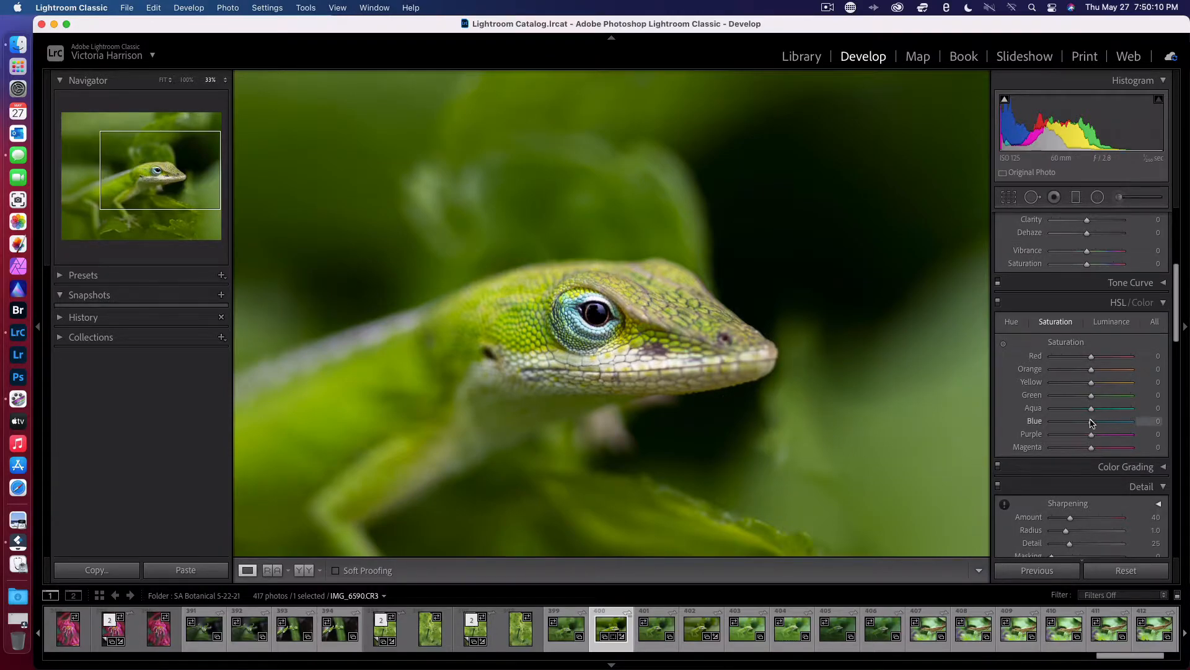
{"action": "left_click_drag", "start_coordinate": [1095, 412], "coordinate": [1120, 412]}
{"action": "left_click_drag", "start_coordinate": [1094, 424], "coordinate": [1109, 425]}
{"action": "left_click", "coordinate": [590, 326]}
{"action": "left_click", "coordinate": [588, 349]}
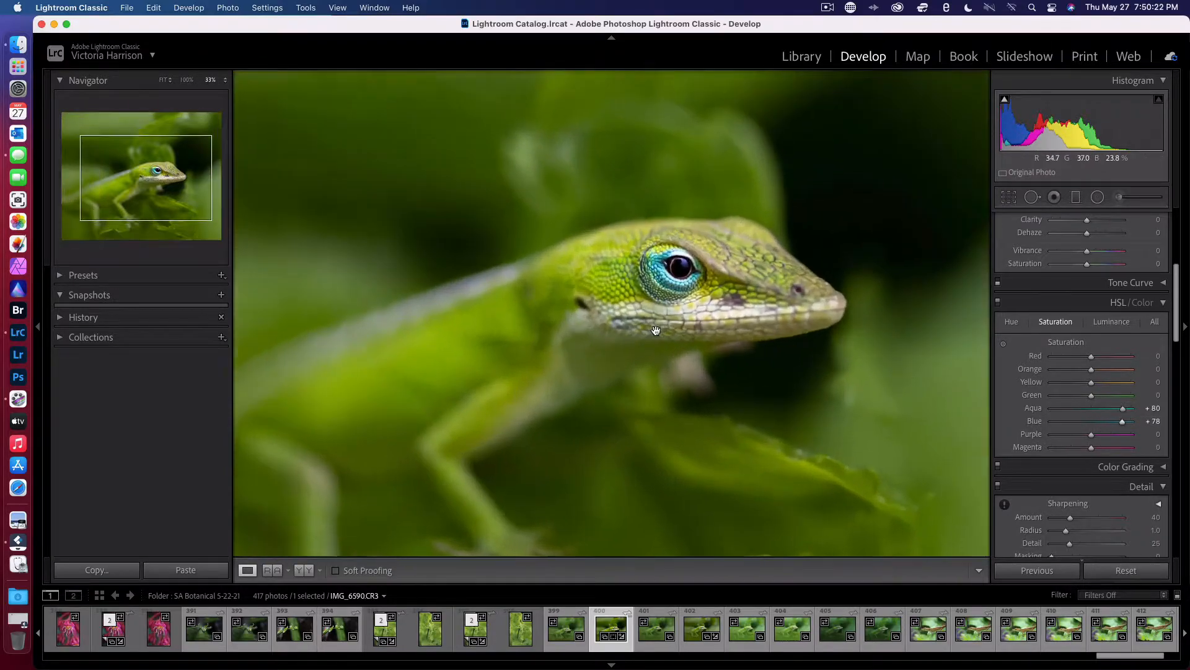
Examine the boosted aqua and blue around the lizard's eye at 100% magnification and in the full photo.
{"action": "key", "text": "super+equal"}
{"action": "key", "text": "super+equal"}
{"action": "scroll", "coordinate": [734, 272], "scroll_direction": "up", "scroll_amount": 4}
{"action": "scroll", "coordinate": [734, 272], "scroll_direction": "right", "scroll_amount": 5}
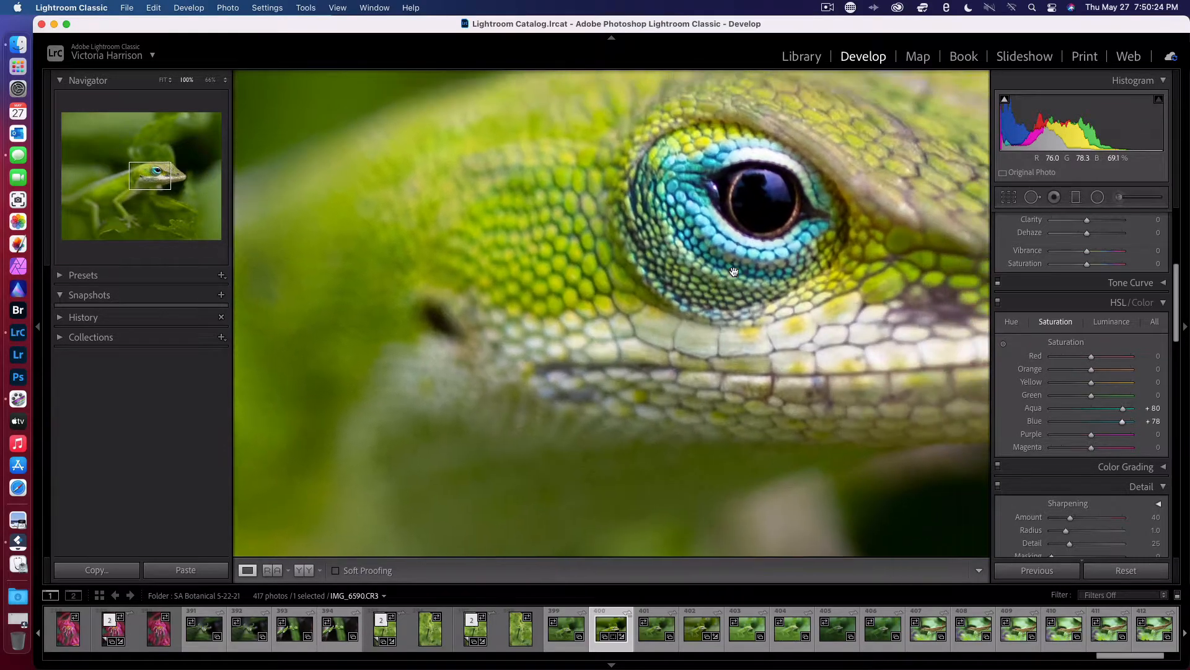
{"action": "key", "text": "super+minus"}
{"action": "key", "text": "super+minus"}
{"action": "key", "text": "super+minus"}
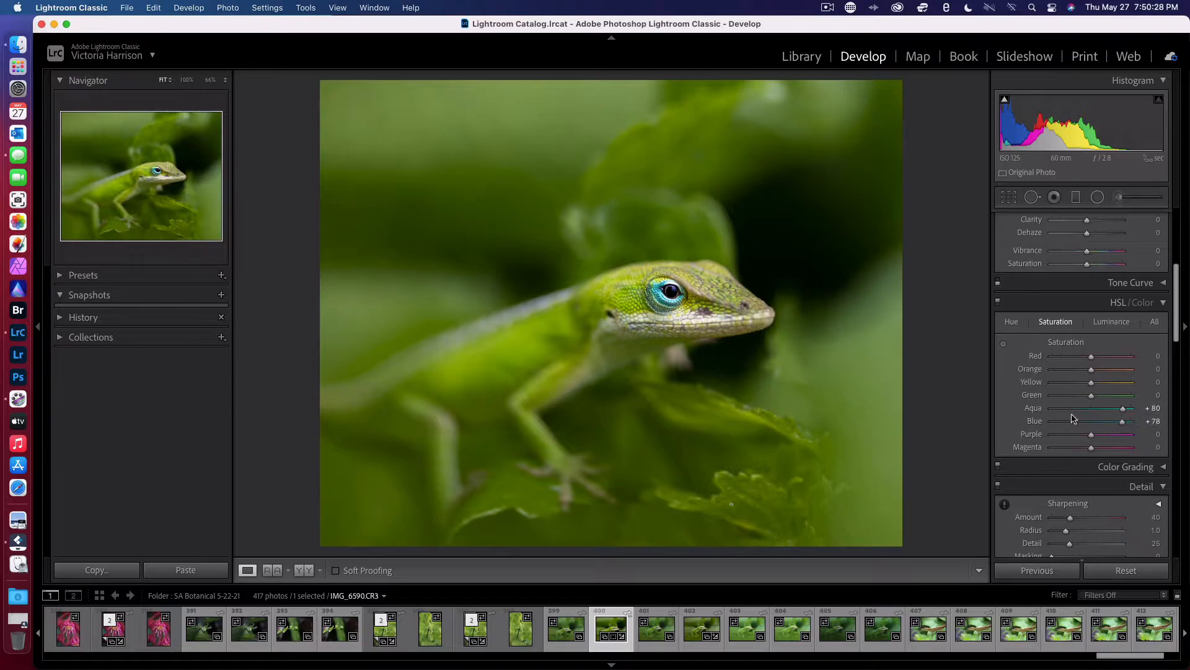
{"action": "left_click", "coordinate": [688, 296]}
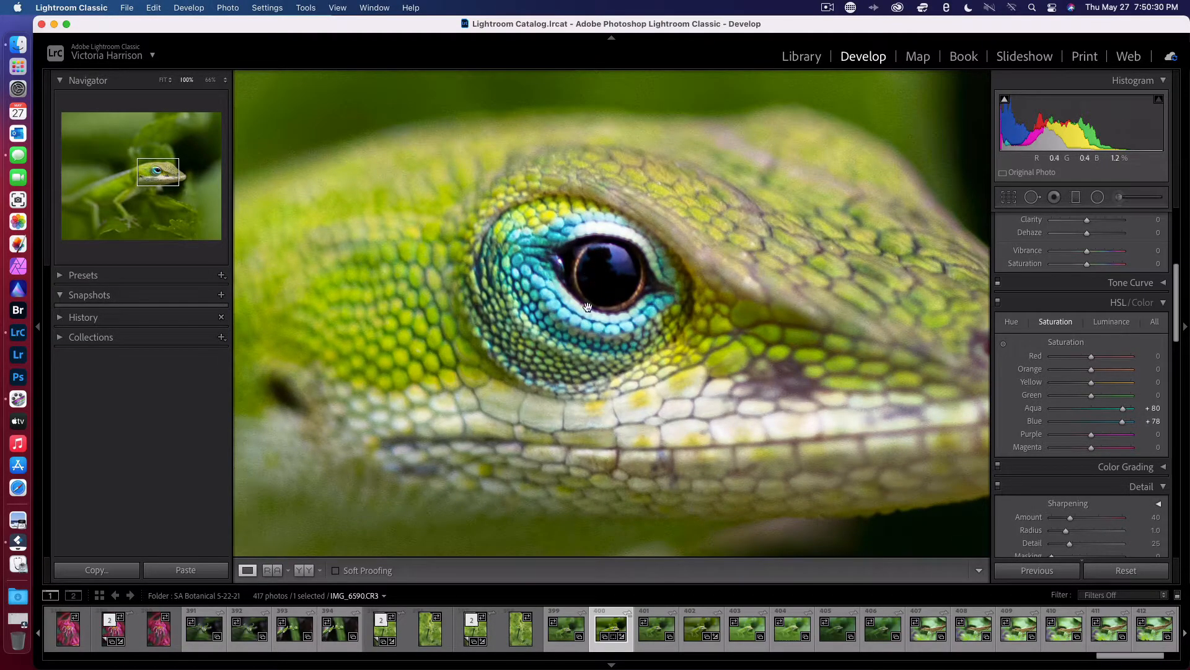
{"action": "left_click", "coordinate": [570, 351]}
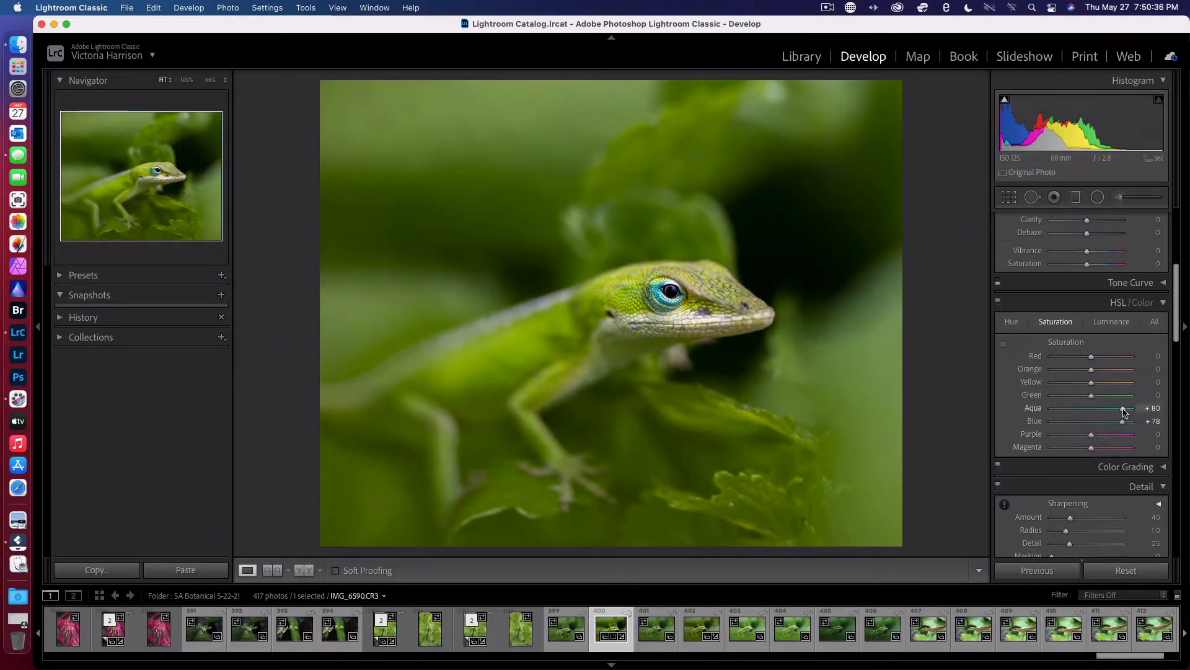
Set both the aqua and blue saturation to +60, and check the eye color up close.
{"action": "left_click_drag", "start_coordinate": [1115, 410], "coordinate": [1108, 413]}
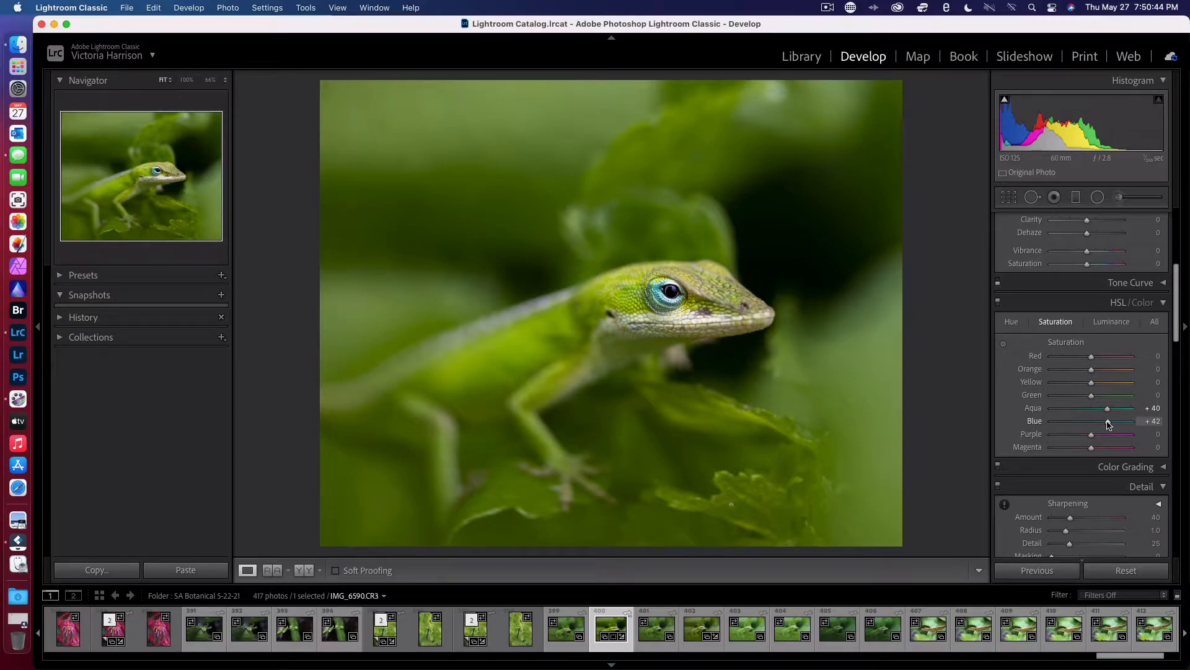
{"action": "left_click_drag", "start_coordinate": [1110, 423], "coordinate": [1115, 414]}
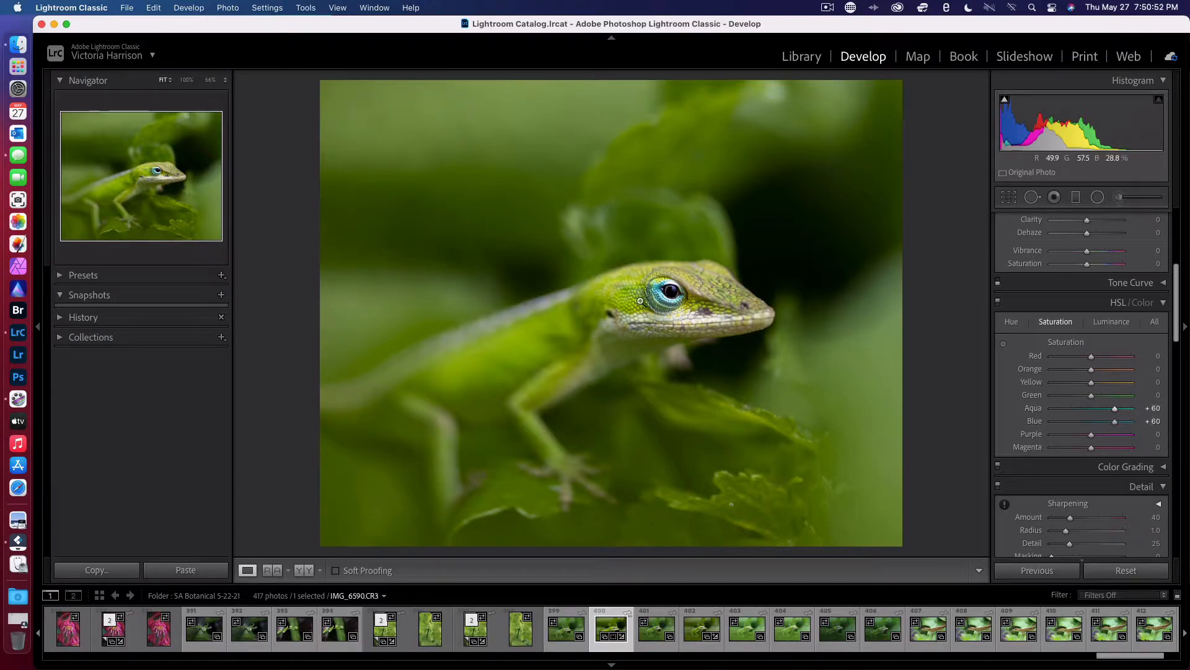
{"action": "left_click", "coordinate": [676, 334]}
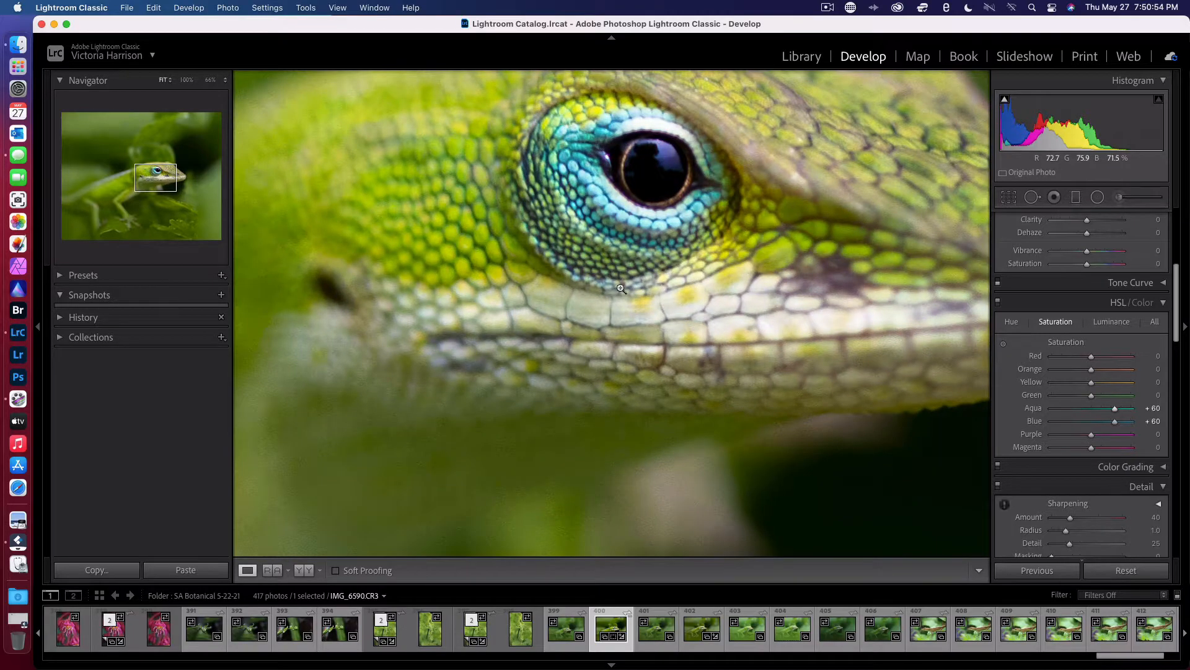
{"action": "left_click", "coordinate": [687, 290]}
Set the sharpening amount to 50.
{"action": "scroll", "coordinate": [1058, 467], "scroll_direction": "down", "scroll_amount": 3}
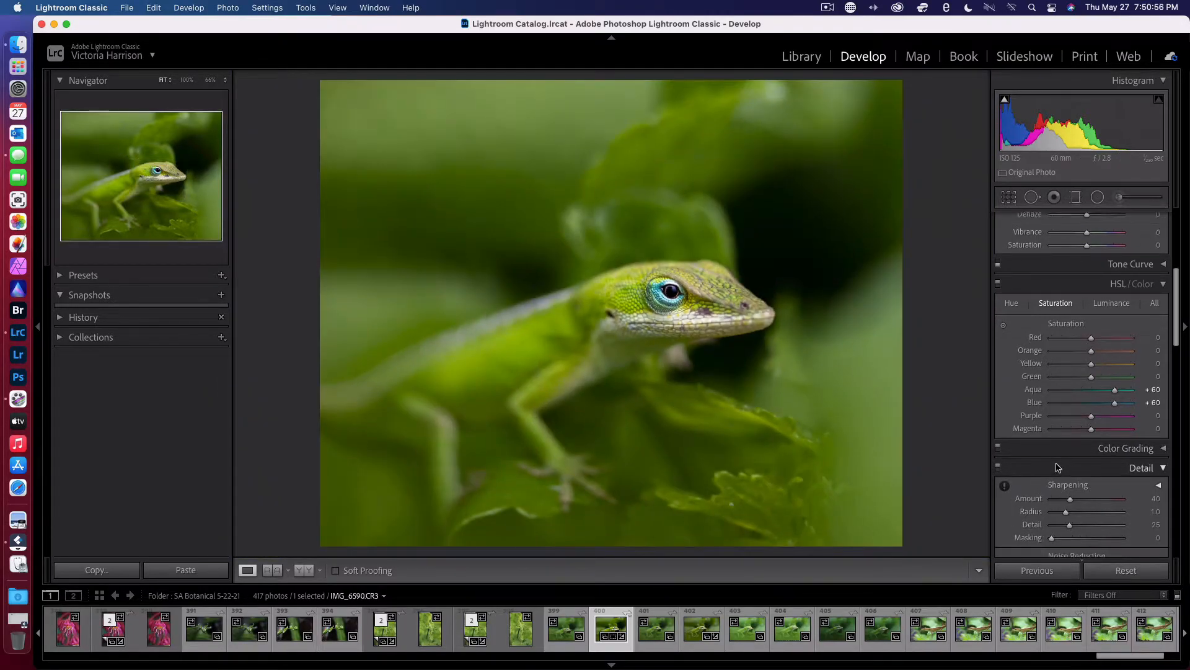
{"action": "scroll", "coordinate": [1058, 467], "scroll_direction": "down", "scroll_amount": 5}
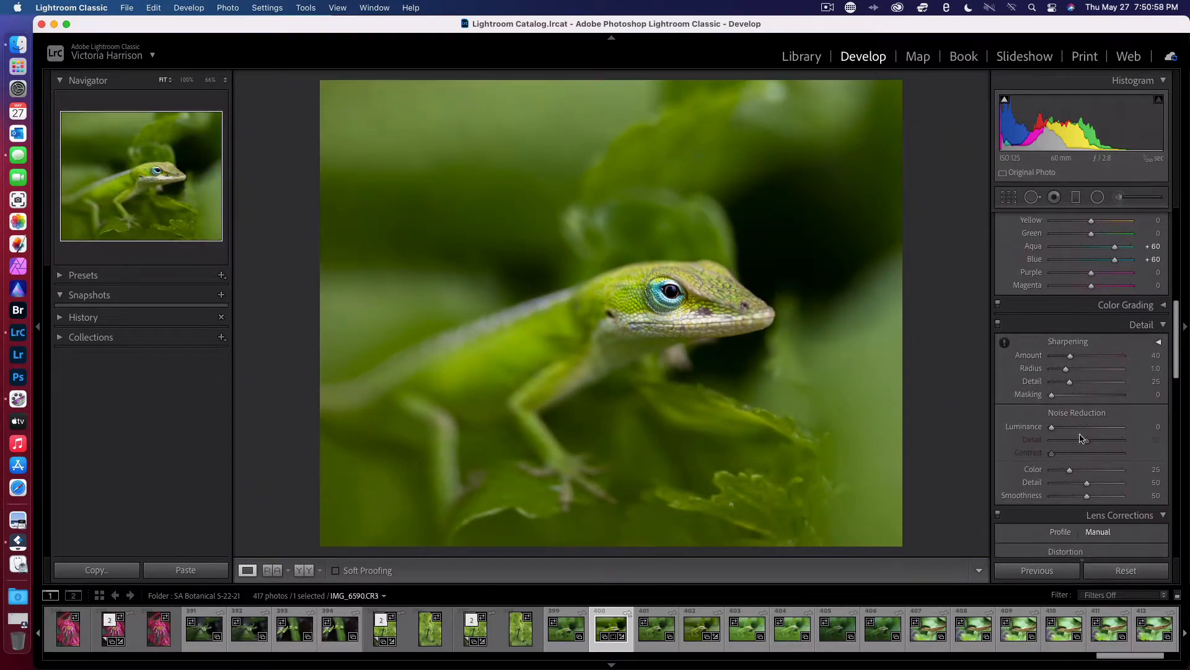
{"action": "left_click", "coordinate": [1156, 357]}
{"action": "type", "text": "5"}
{"action": "key", "text": "Return"}
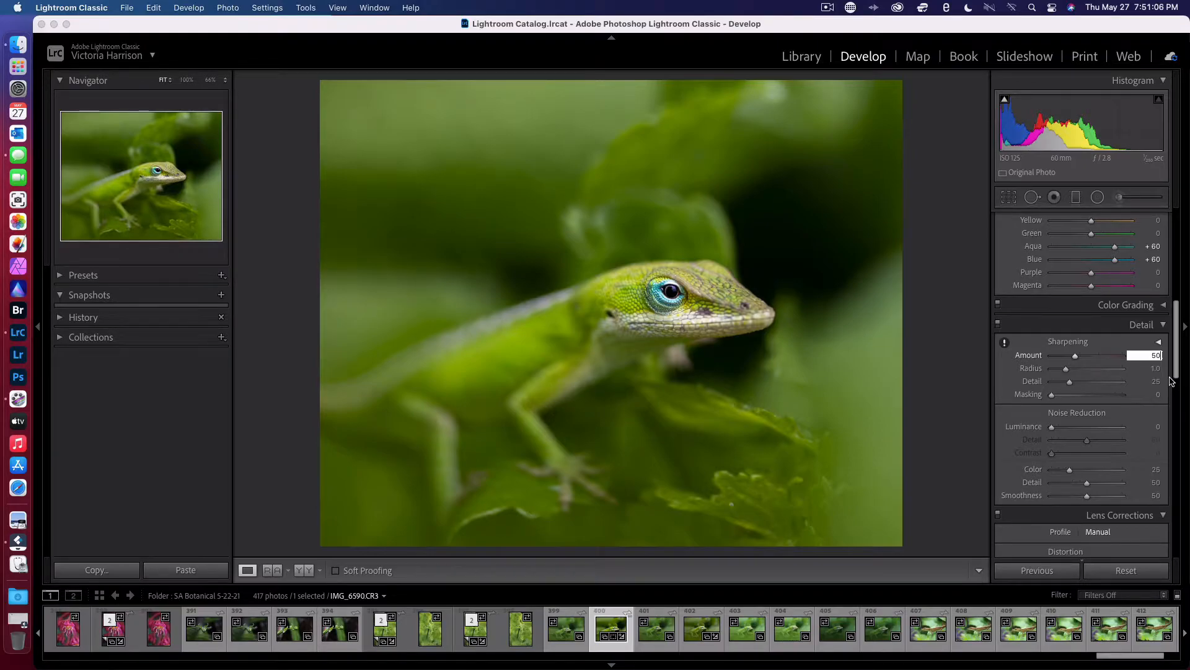
Set the luminance noise reduction to 35 and the color noise reduction to 35.
{"action": "left_click", "coordinate": [1157, 427]}
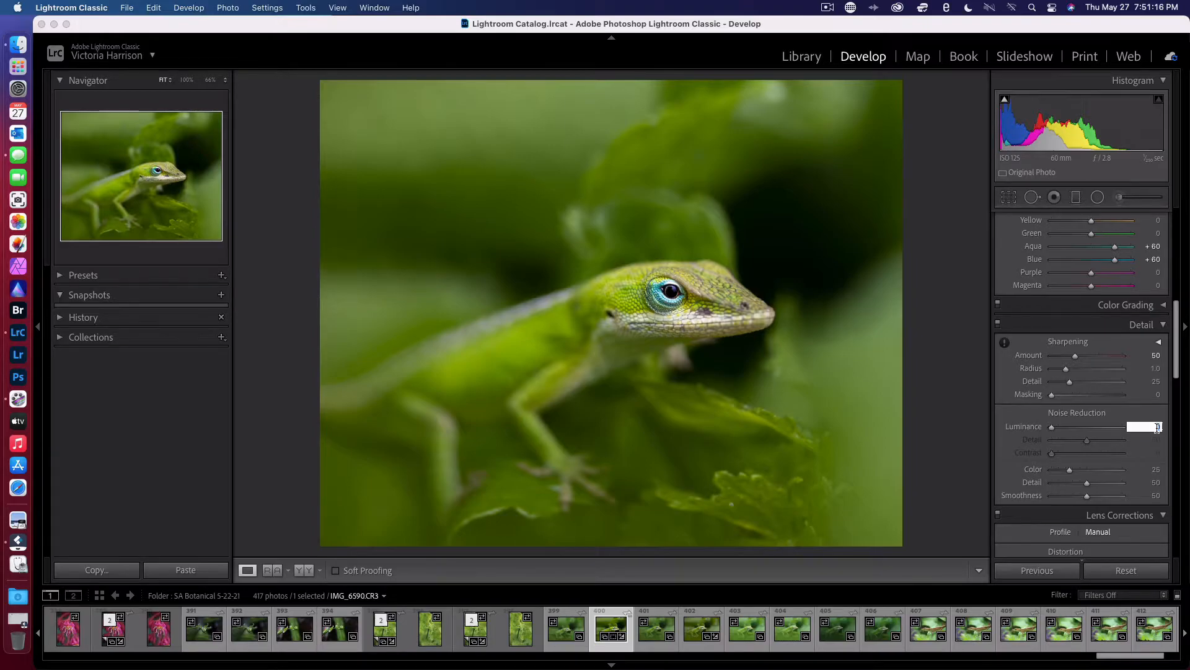
{"action": "type", "text": "35"}
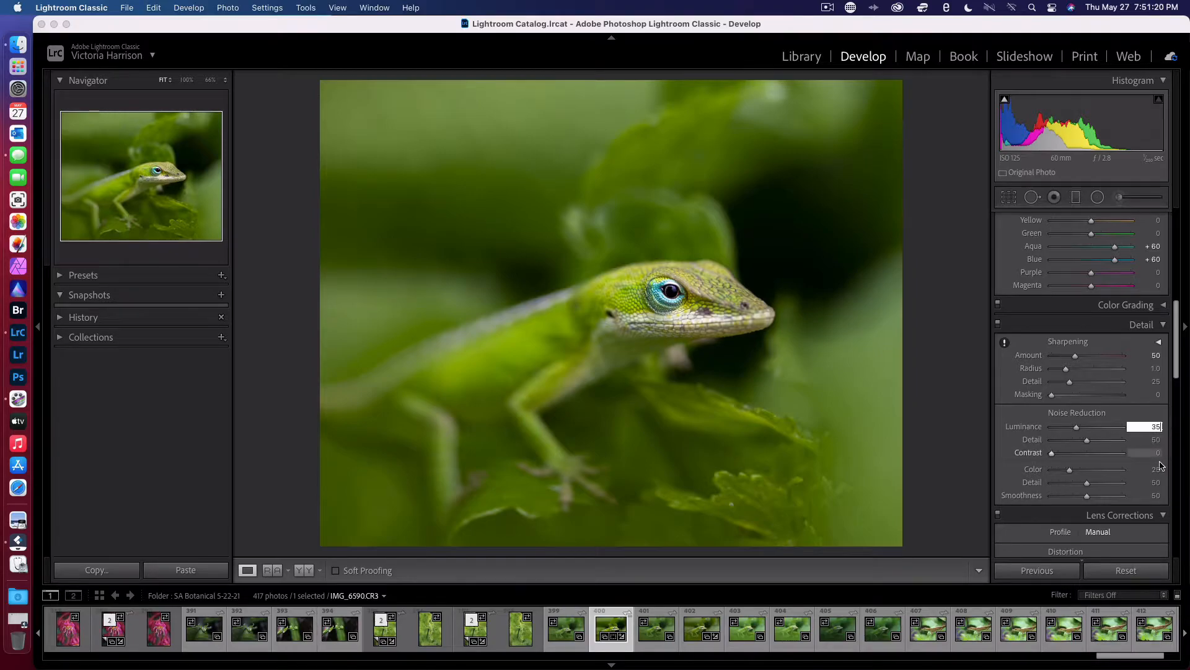
{"action": "left_click", "coordinate": [1156, 469]}
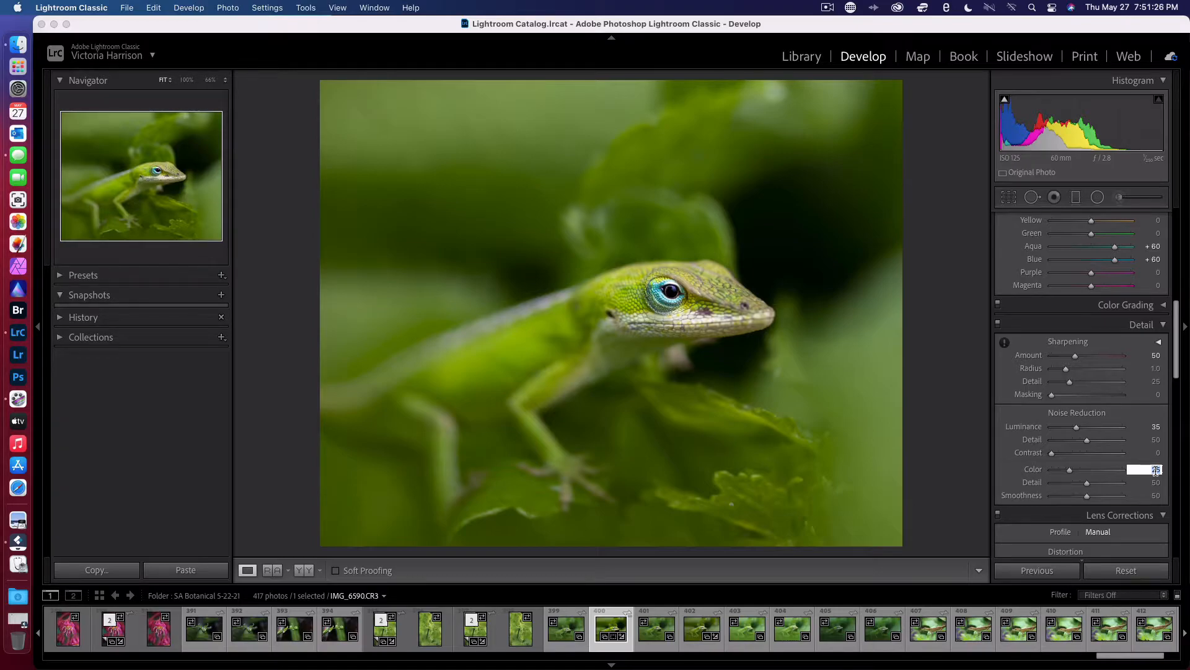
{"action": "type", "text": "3"}
{"action": "key", "text": "Return"}
Enable the lens profile corrections, undo a trial change to the correction amount, and return to the manual lens settings.
{"action": "scroll", "coordinate": [1031, 479], "scroll_direction": "down", "scroll_amount": 1}
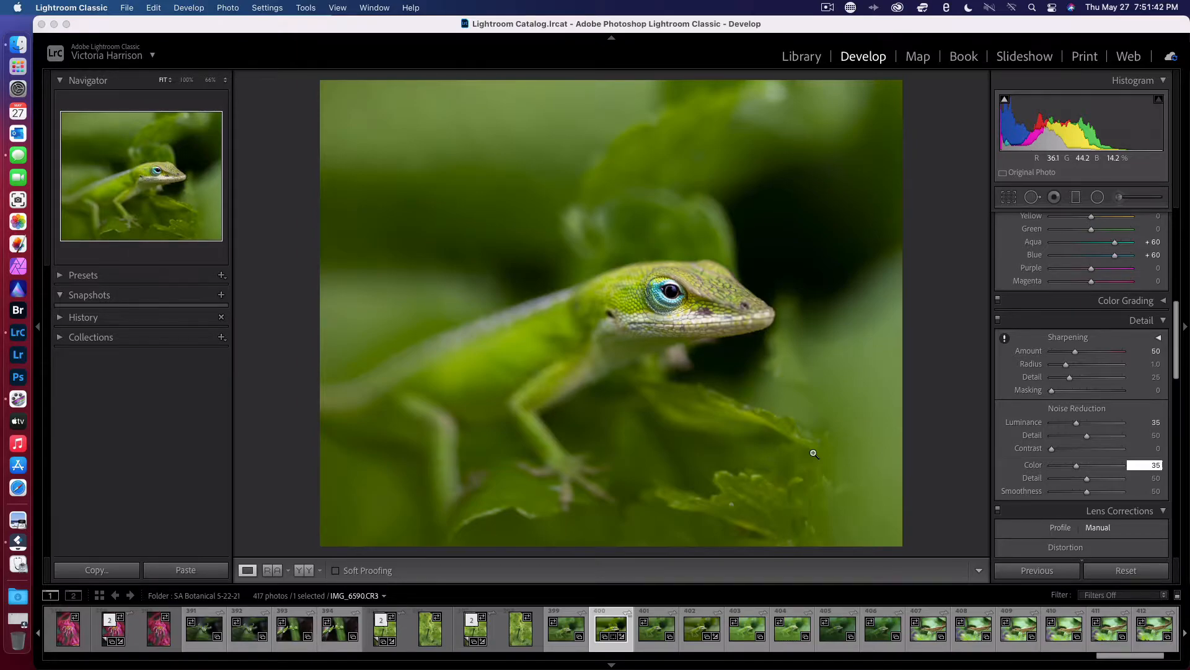
{"action": "scroll", "coordinate": [1004, 475], "scroll_direction": "down", "scroll_amount": 5}
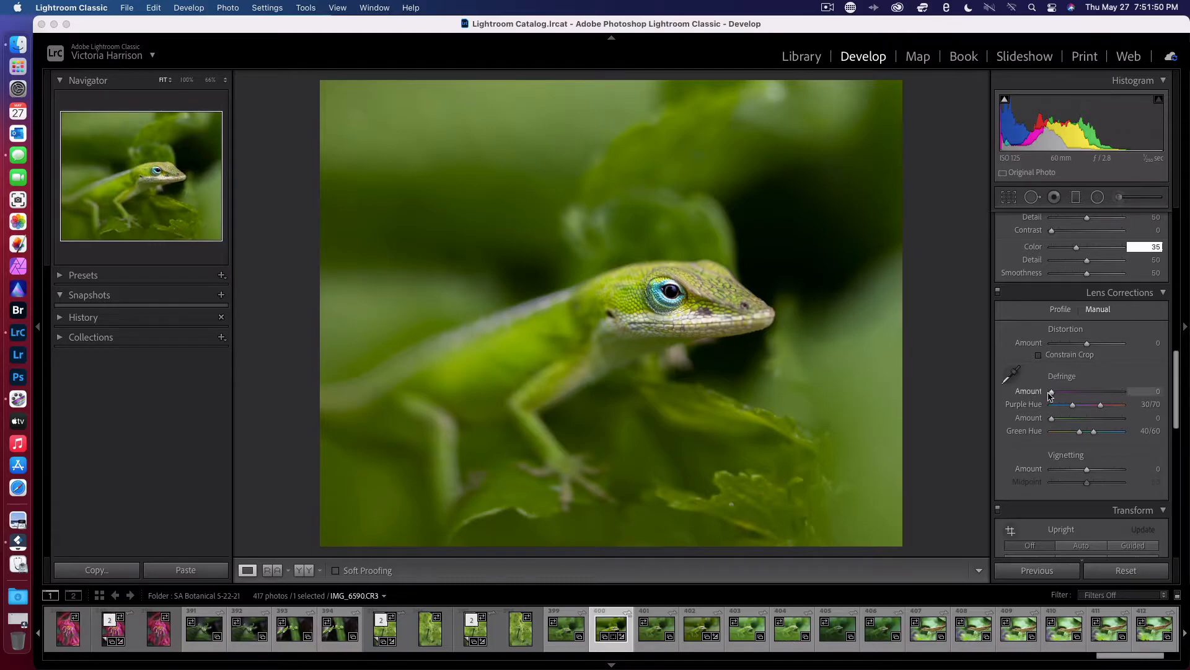
{"action": "left_click", "coordinate": [1062, 310]}
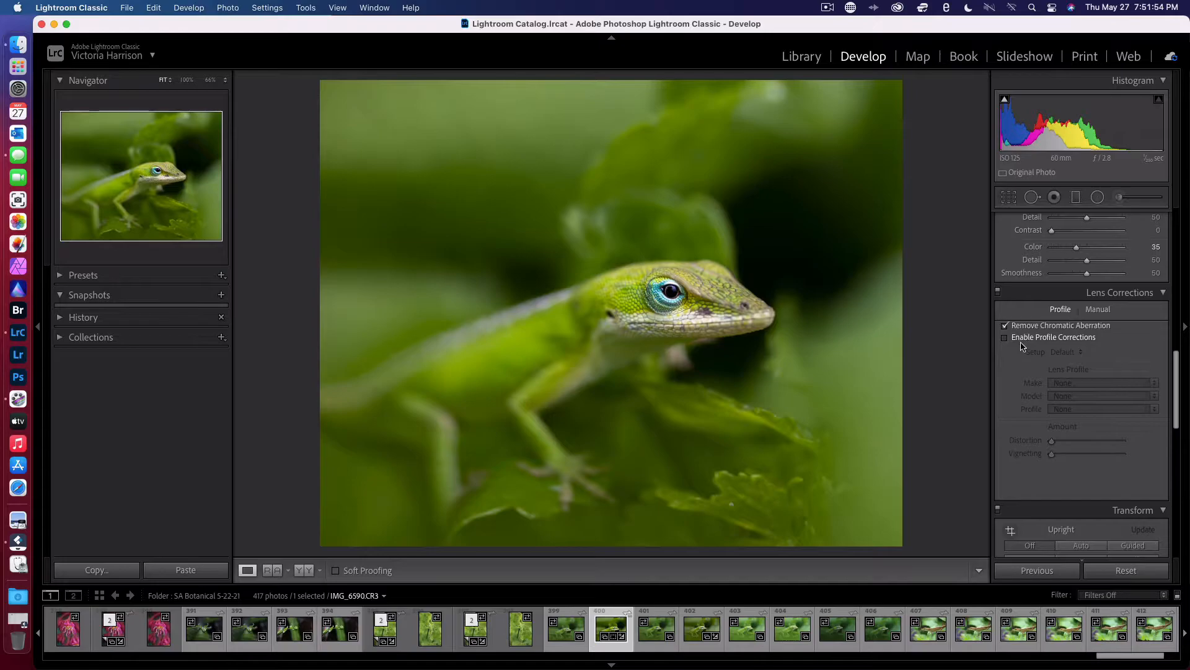
{"action": "left_click", "coordinate": [1022, 340]}
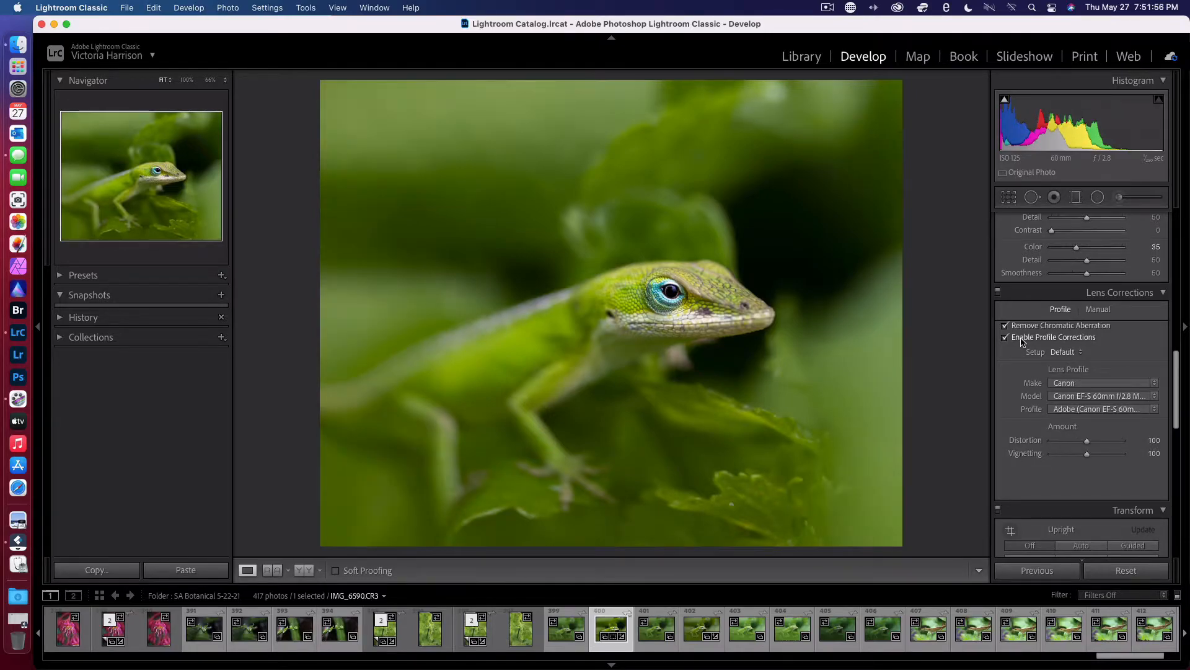
{"action": "mouse_move", "coordinate": [1092, 445]}
{"action": "left_mouse_down"}
{"action": "mouse_move", "coordinate": [1125, 444]}
{"action": "mouse_move", "coordinate": [1044, 445]}
{"action": "mouse_move", "coordinate": [1088, 446]}
{"action": "left_mouse_up"}
{"action": "key", "text": "super+z"}
{"action": "left_click", "coordinate": [1096, 309]}
Turn off the Transform adjustments and collapse that section.
{"action": "scroll", "coordinate": [1037, 444], "scroll_direction": "down", "scroll_amount": 3}
{"action": "scroll", "coordinate": [1036, 445], "scroll_direction": "down", "scroll_amount": 10}
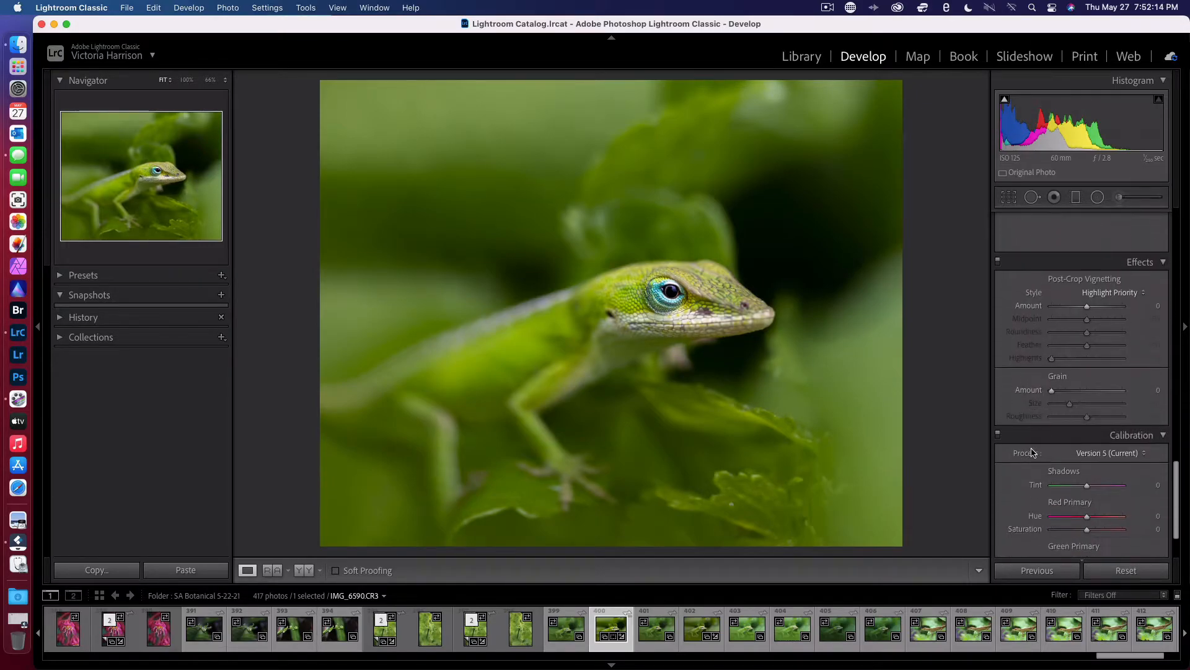
{"action": "scroll", "coordinate": [1033, 453], "scroll_direction": "up", "scroll_amount": 5}
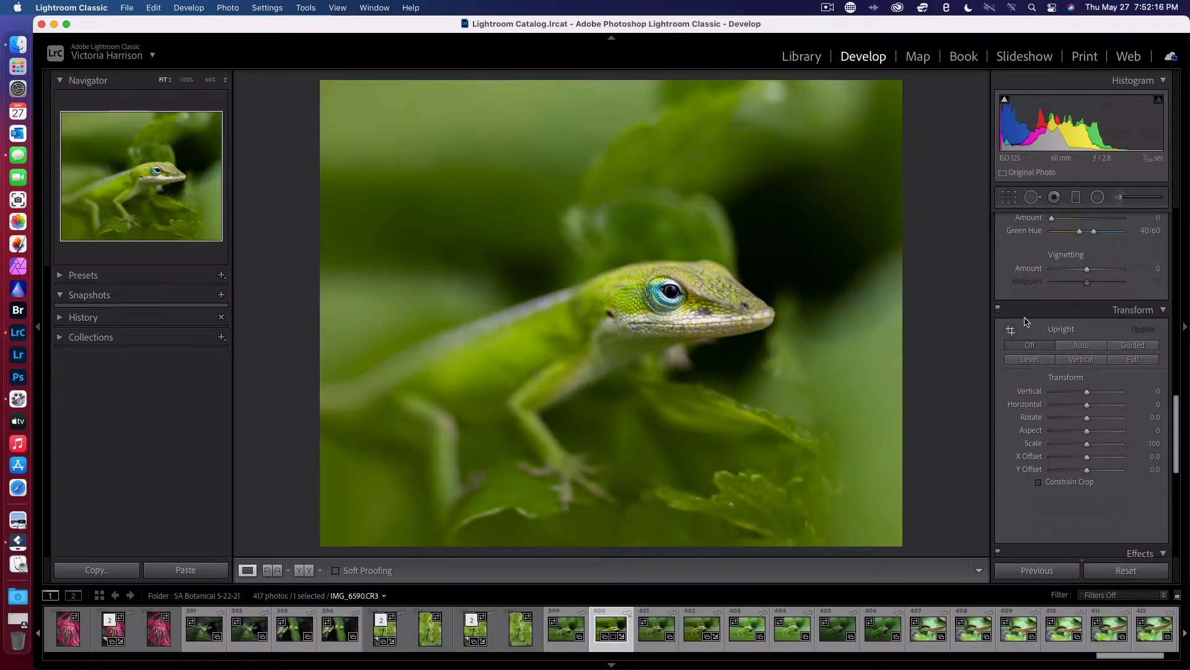
{"action": "left_click", "coordinate": [999, 312]}
{"action": "scroll", "coordinate": [1085, 310], "scroll_direction": "down", "scroll_amount": 1}
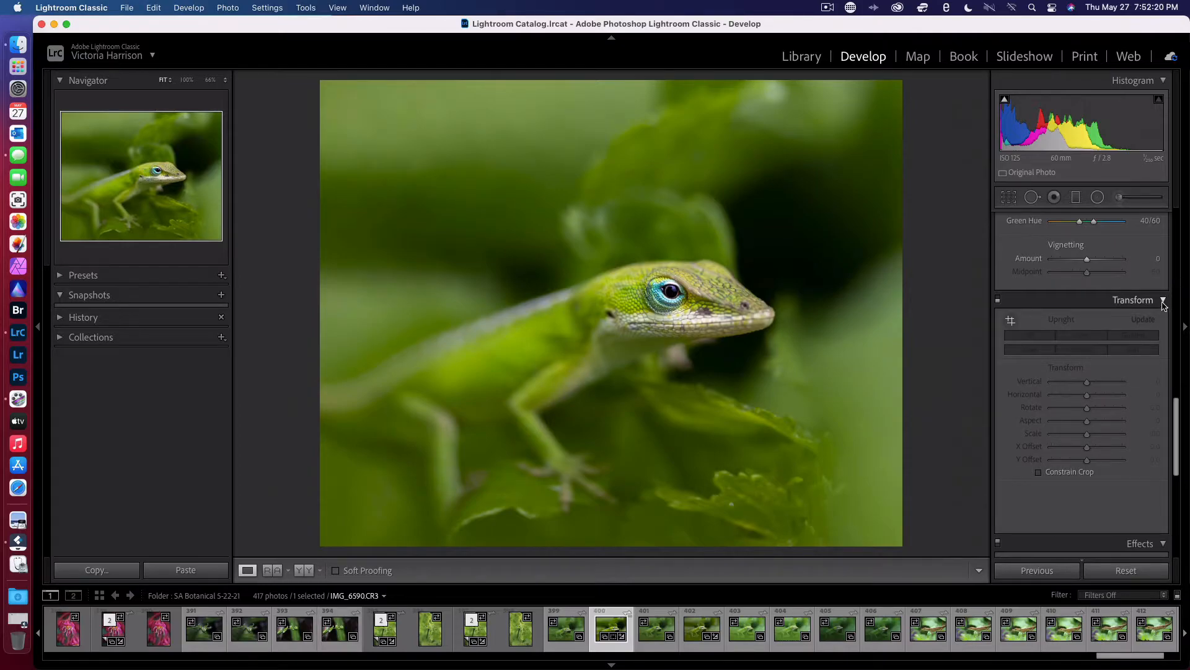
{"action": "left_click", "coordinate": [1164, 303]}
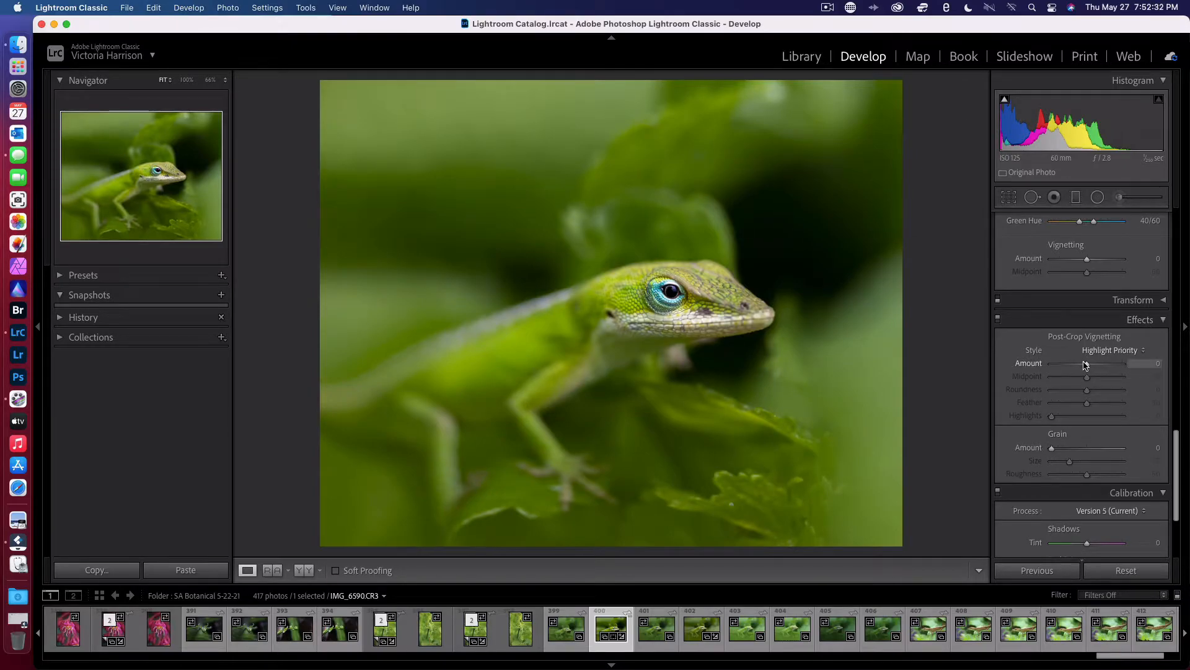
Try a post-crop vignette amount of -100, and reset the amount to 0.
{"action": "left_click_drag", "start_coordinate": [1089, 367], "coordinate": [1044, 366]}
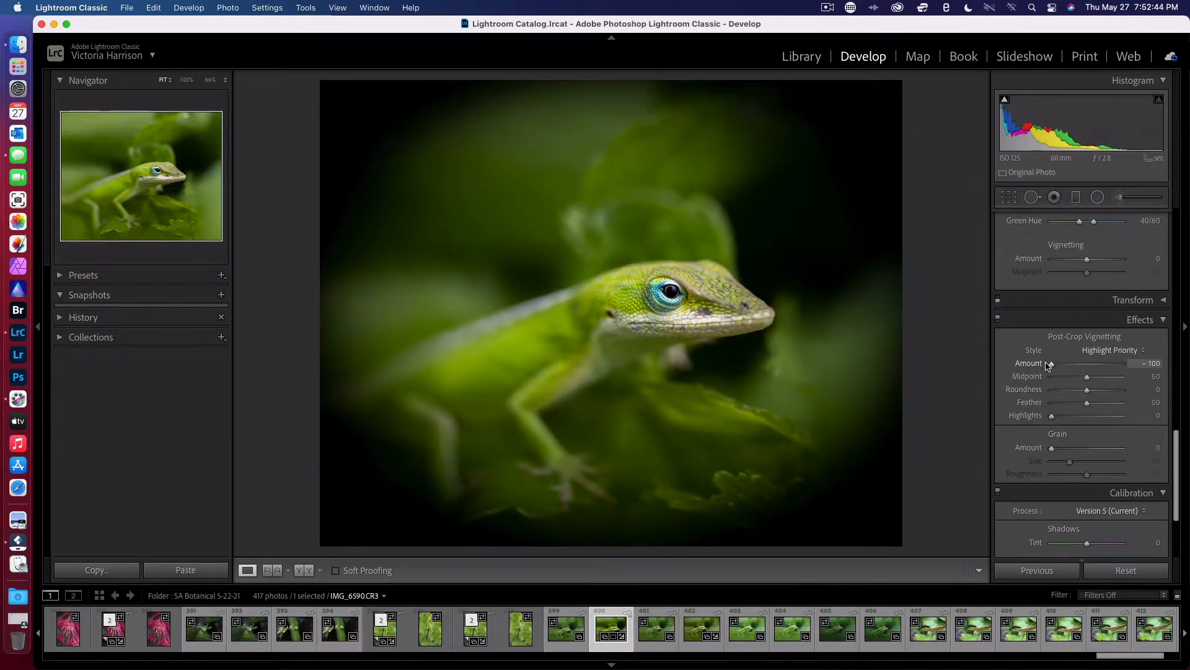
{"action": "left_click_drag", "start_coordinate": [1052, 364], "coordinate": [1088, 364]}
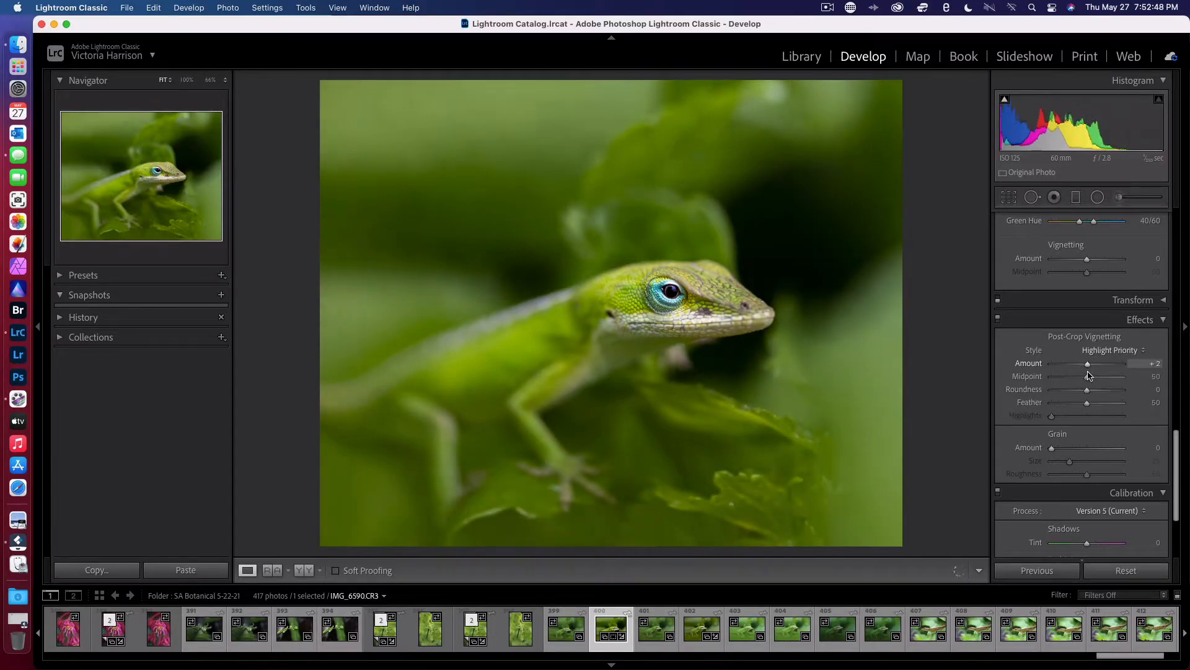
{"action": "left_click", "coordinate": [1157, 364]}
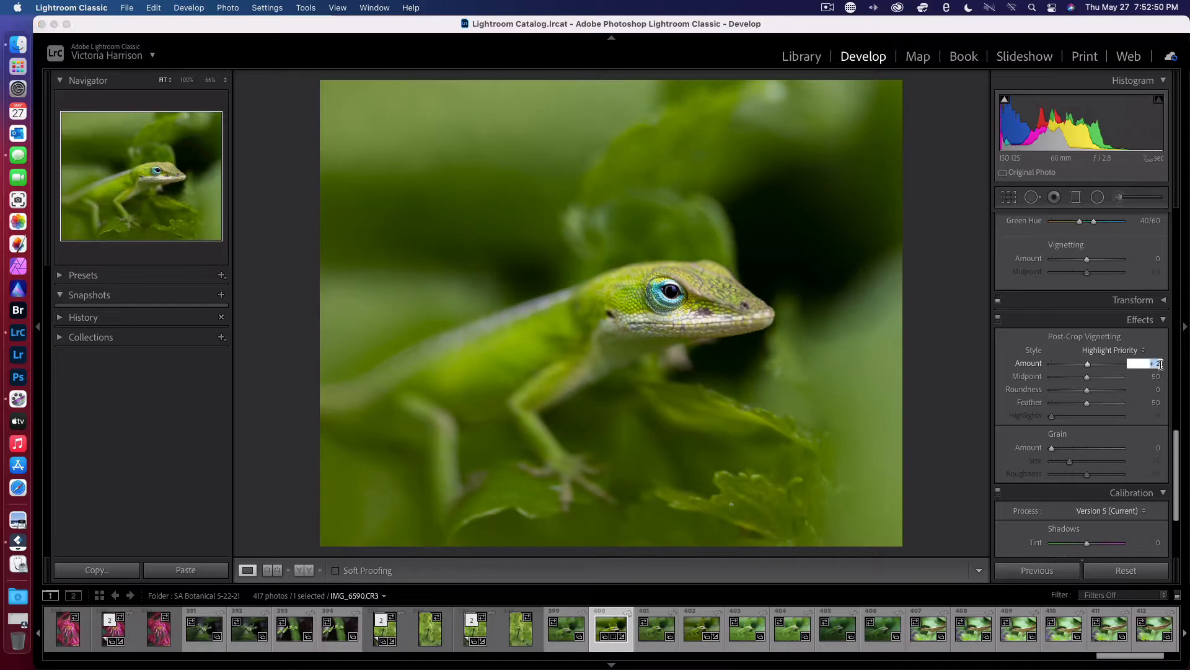
{"action": "type", "text": "0"}
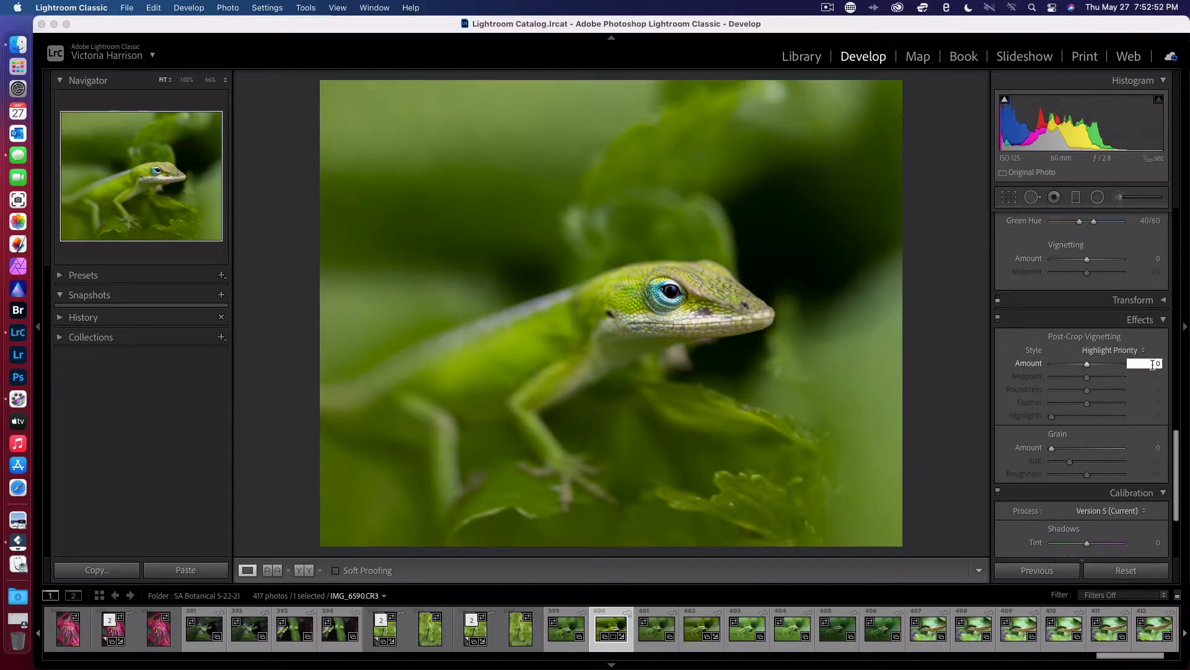
{"action": "key", "text": "Return"}
Turn off the Effects adjustments and collapse that section.
{"action": "scroll", "coordinate": [1031, 450], "scroll_direction": "down", "scroll_amount": 1}
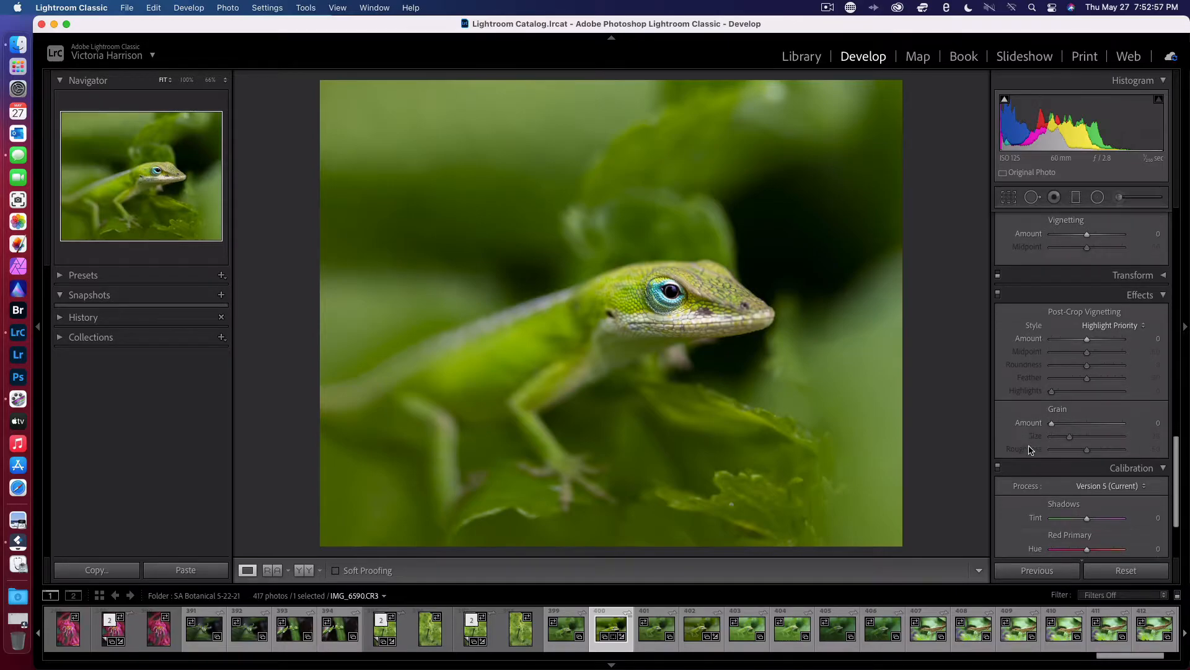
{"action": "left_click", "coordinate": [998, 295]}
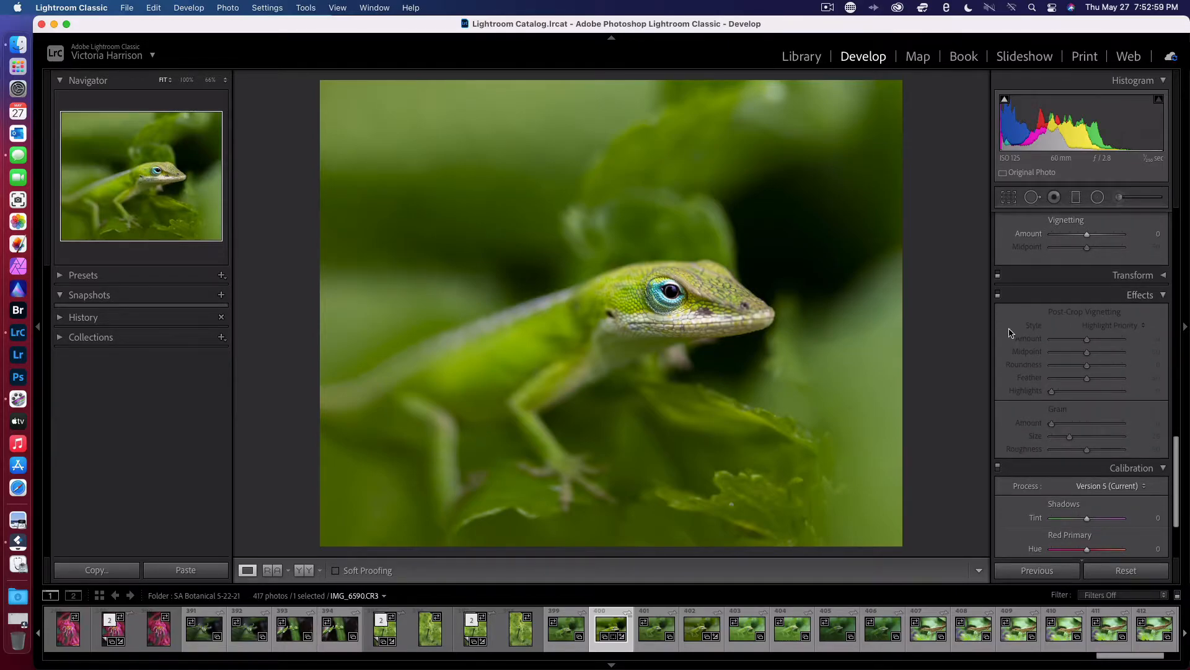
{"action": "left_click", "coordinate": [1147, 295]}
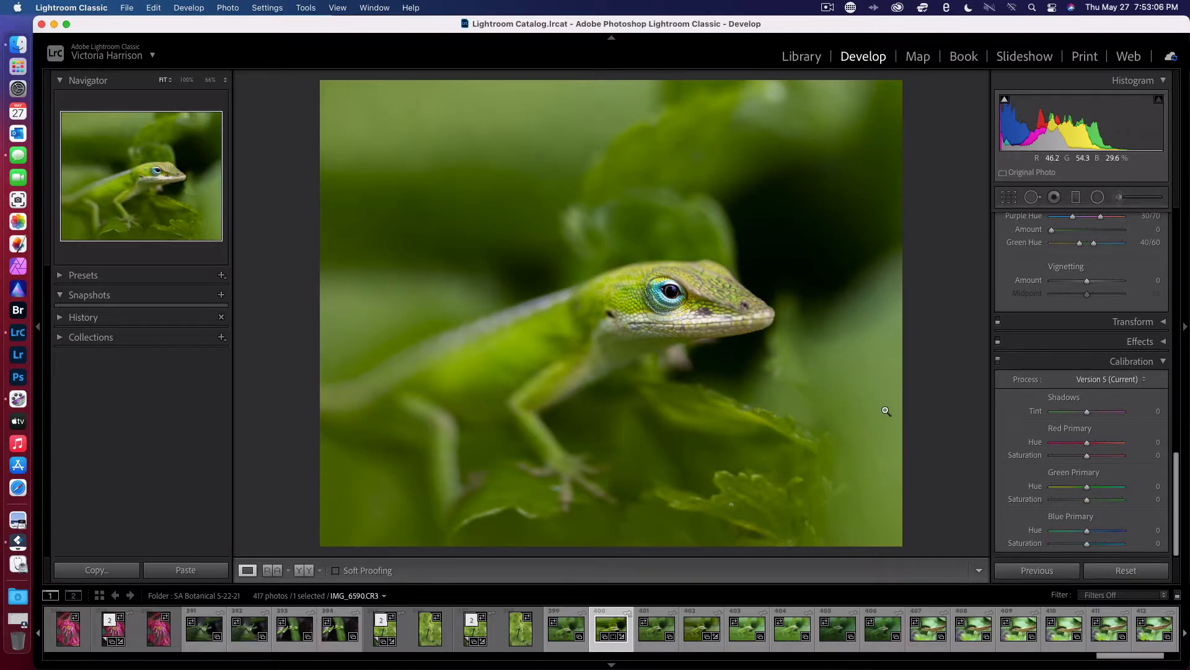
Turn off the Calibration adjustments and collapse that section.
{"action": "scroll", "coordinate": [1021, 464], "scroll_direction": "down", "scroll_amount": 1}
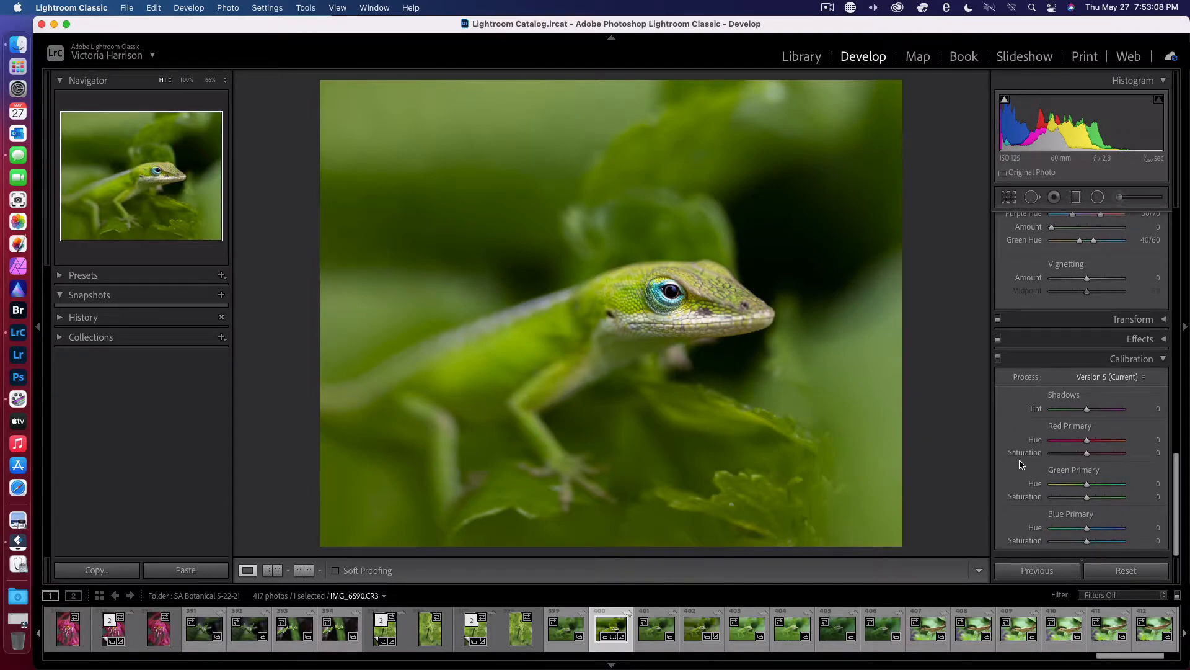
{"action": "scroll", "coordinate": [1021, 464], "scroll_direction": "up", "scroll_amount": 1}
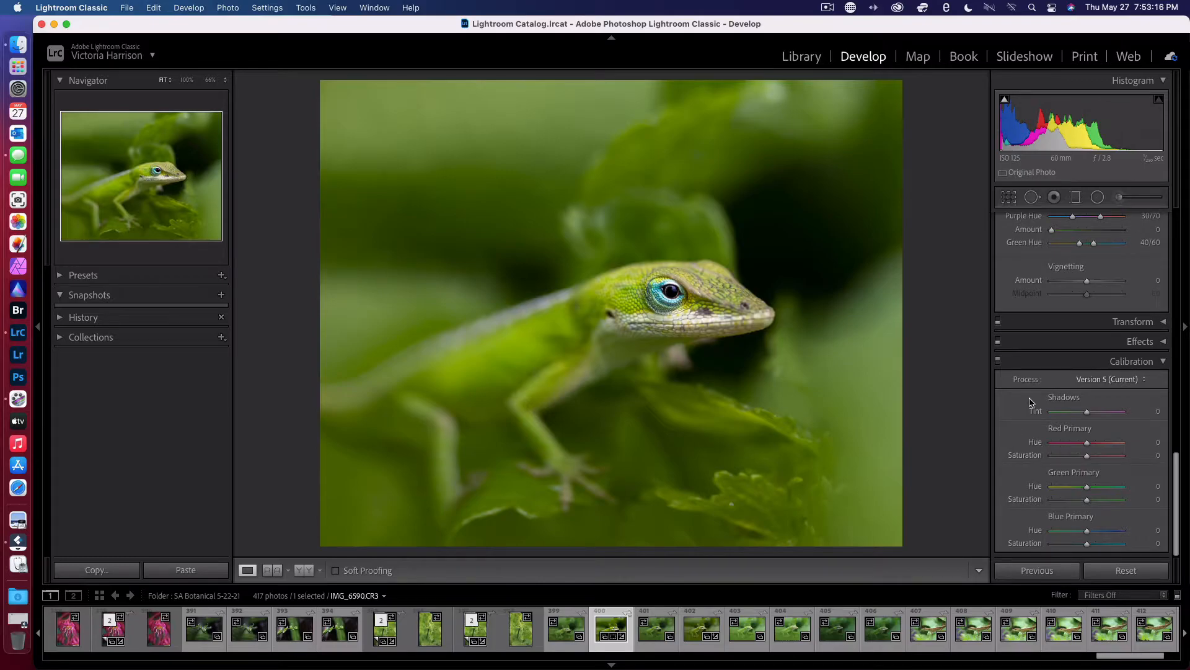
{"action": "left_click", "coordinate": [998, 361]}
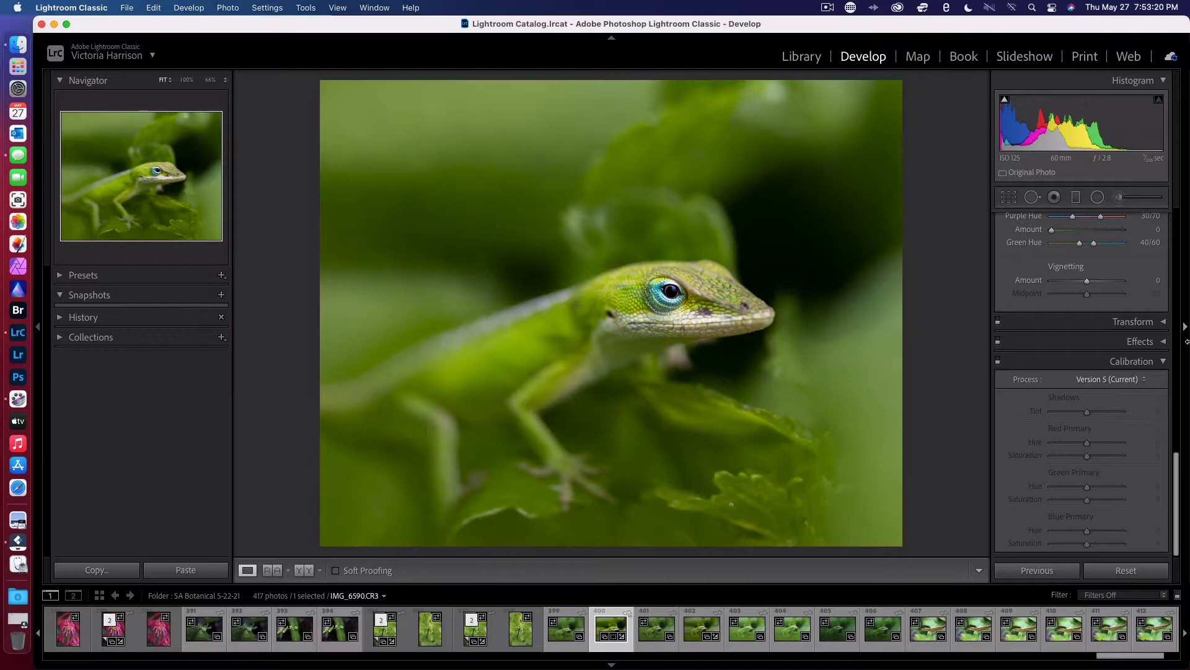
{"action": "left_click", "coordinate": [1158, 362]}
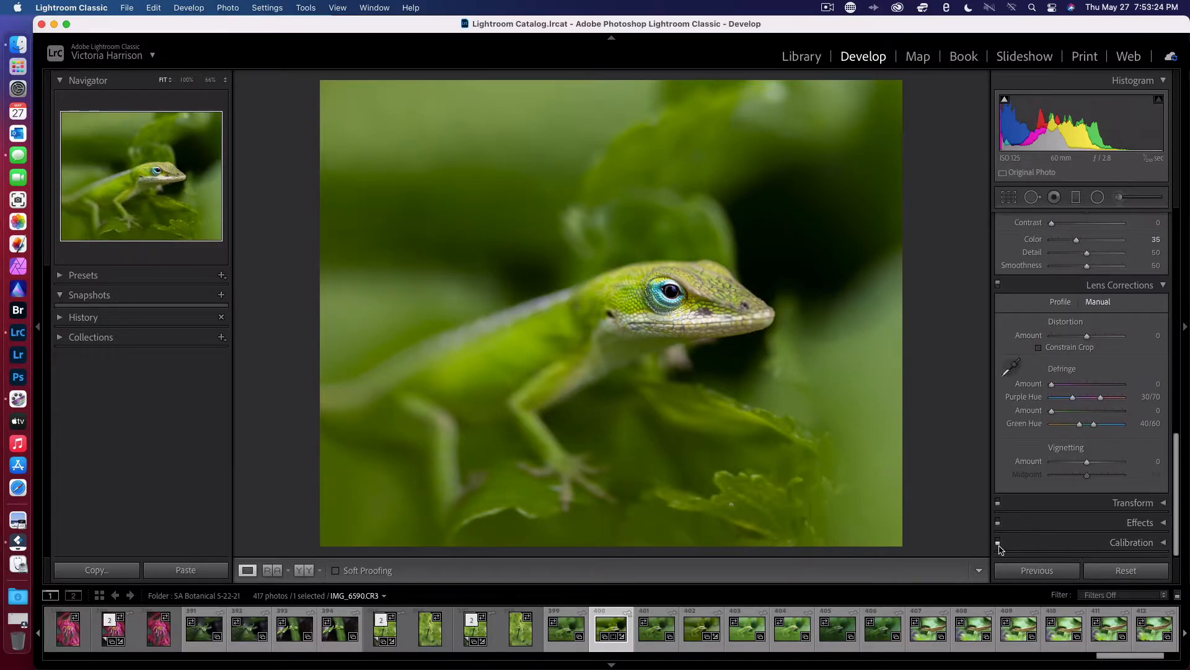
Try calibration values of +5 for shadow tint, -21 for red primary hue and -70 for red primary saturation.
{"action": "left_click", "coordinate": [1164, 544]}
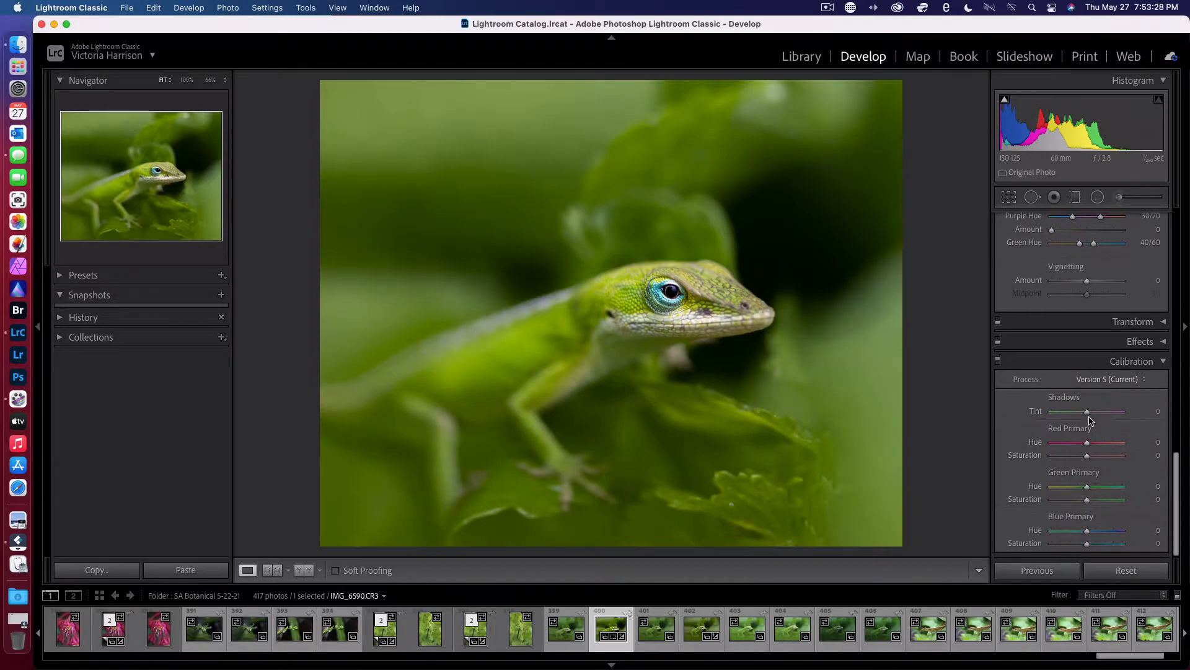
{"action": "mouse_move", "coordinate": [1087, 412]}
{"action": "left_mouse_down"}
{"action": "mouse_move", "coordinate": [1061, 412]}
{"action": "mouse_move", "coordinate": [1118, 414]}
{"action": "mouse_move", "coordinate": [1091, 414]}
{"action": "left_mouse_up"}
{"action": "mouse_move", "coordinate": [1088, 445]}
{"action": "left_mouse_down"}
{"action": "mouse_move", "coordinate": [1037, 451]}
{"action": "mouse_move", "coordinate": [1116, 462]}
{"action": "mouse_move", "coordinate": [1080, 463]}
{"action": "left_mouse_up"}
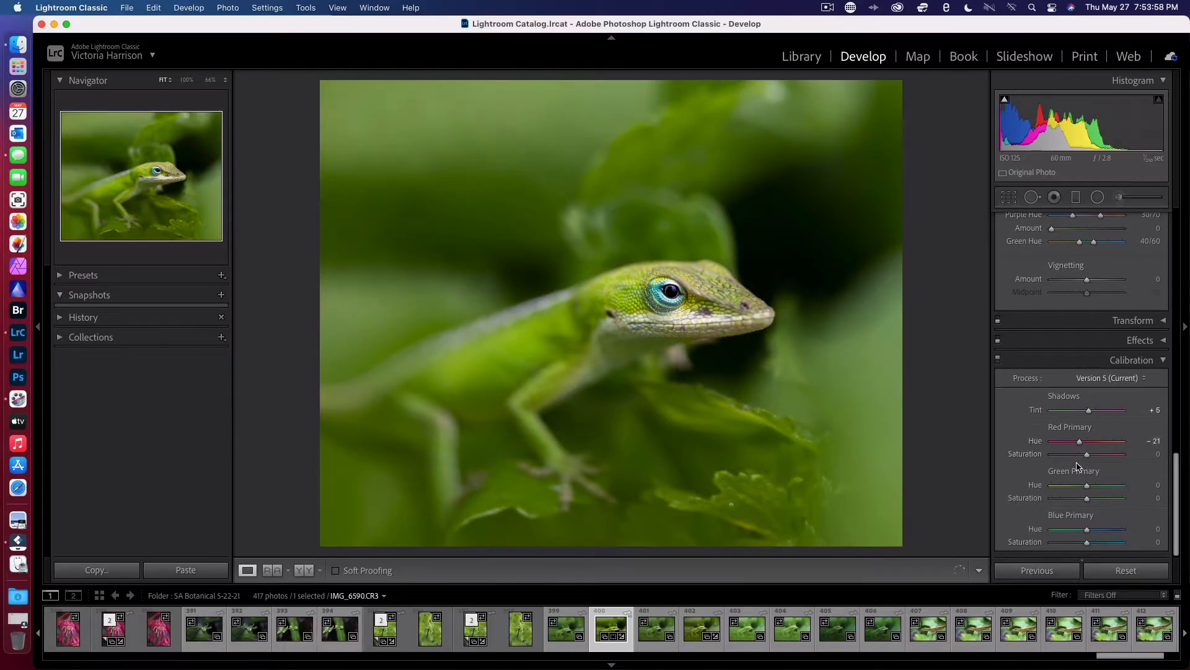
{"action": "left_click_drag", "start_coordinate": [1088, 460], "coordinate": [1063, 470]}
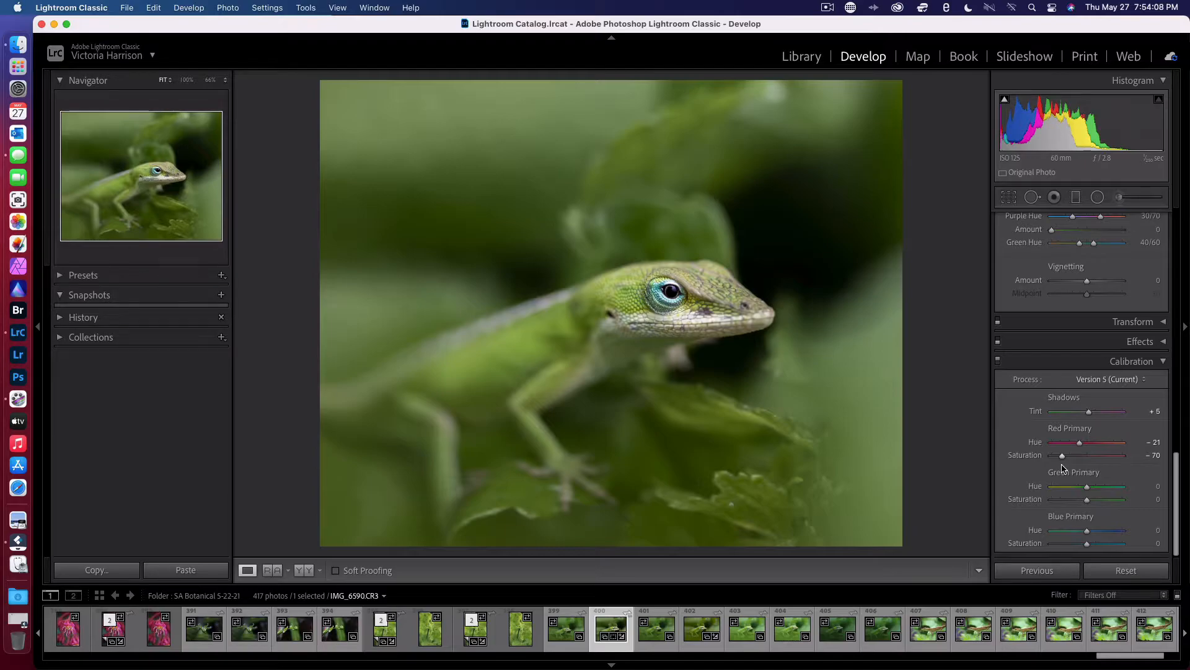
Undo the trial calibration changes, including switching Calibration back on, and collapse that section.
{"action": "key", "text": "super+z"}
{"action": "key", "text": "super+z"}
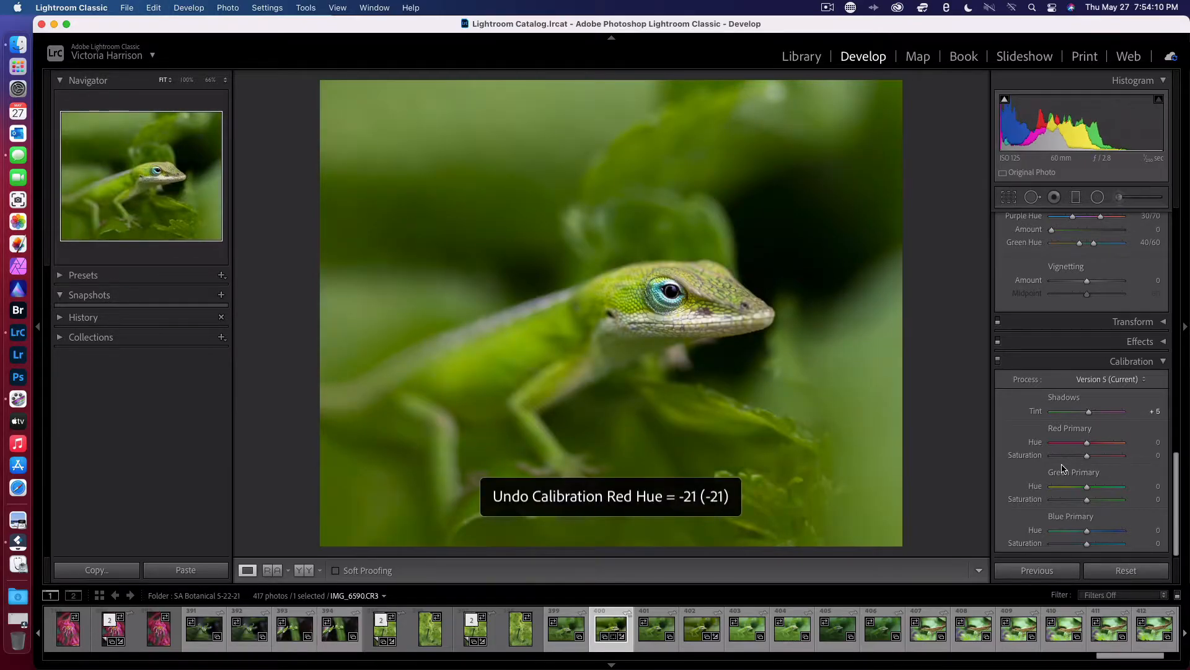
{"action": "key", "text": "super+z"}
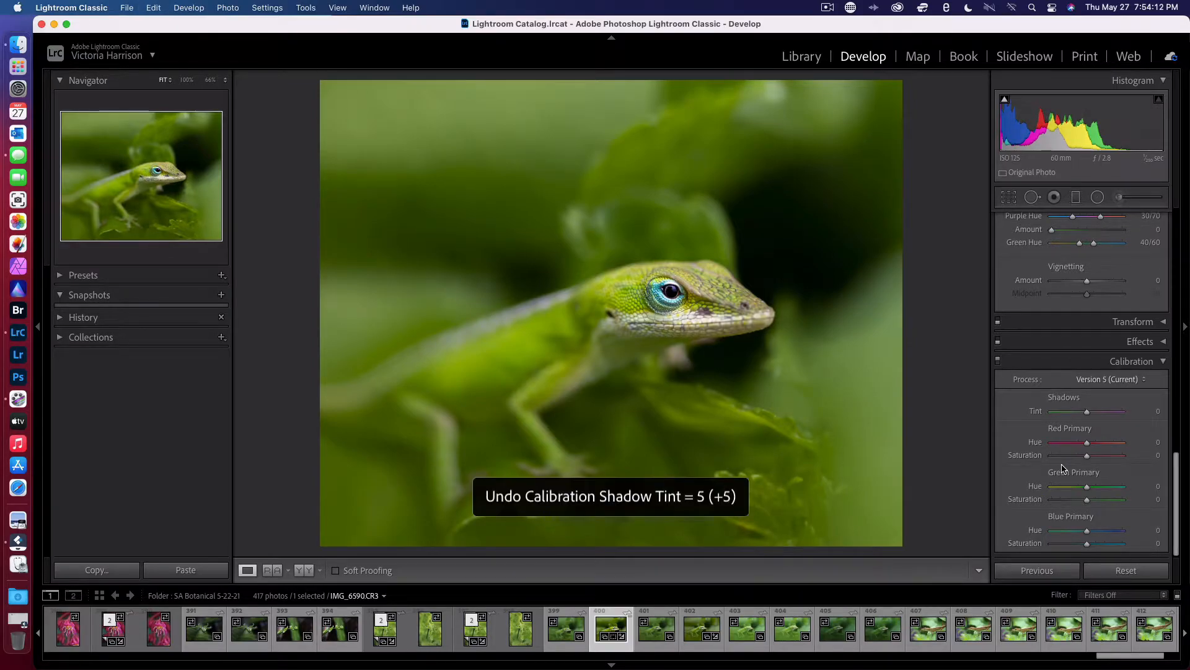
{"action": "key", "text": "super+z"}
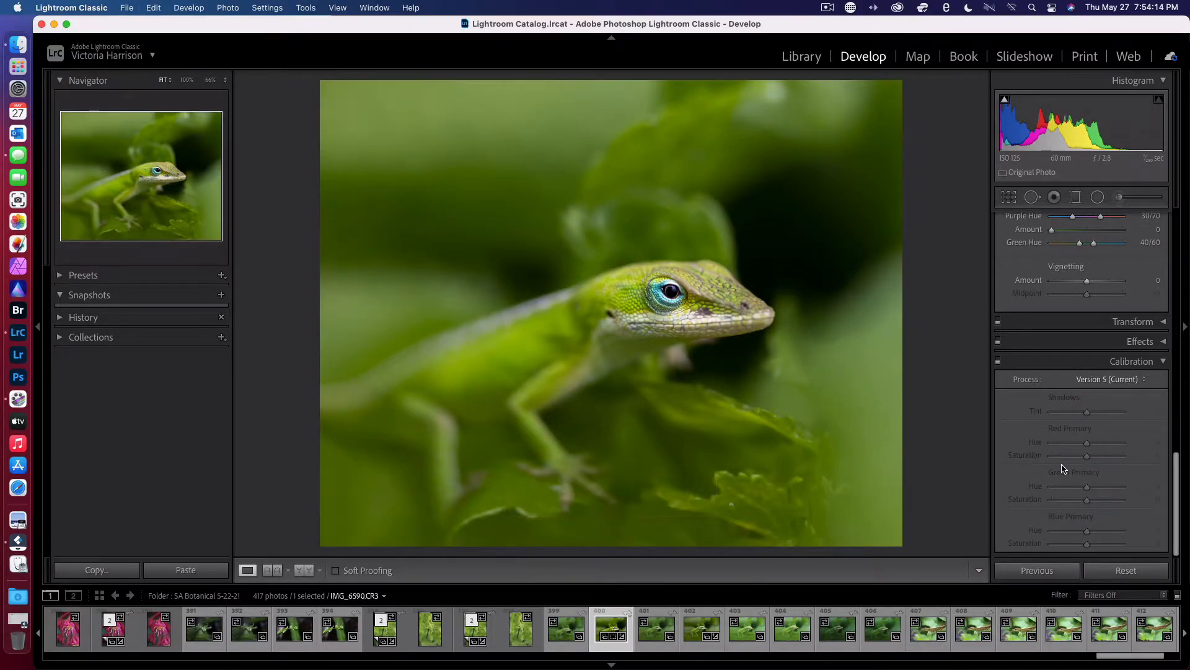
{"action": "left_click", "coordinate": [1165, 365]}
Compare the photo with the lens corrections off and on, leave them on, and collapse the Lens Corrections section.
{"action": "scroll", "coordinate": [1041, 453], "scroll_direction": "up", "scroll_amount": 3}
{"action": "scroll", "coordinate": [1040, 455], "scroll_direction": "up", "scroll_amount": 2}
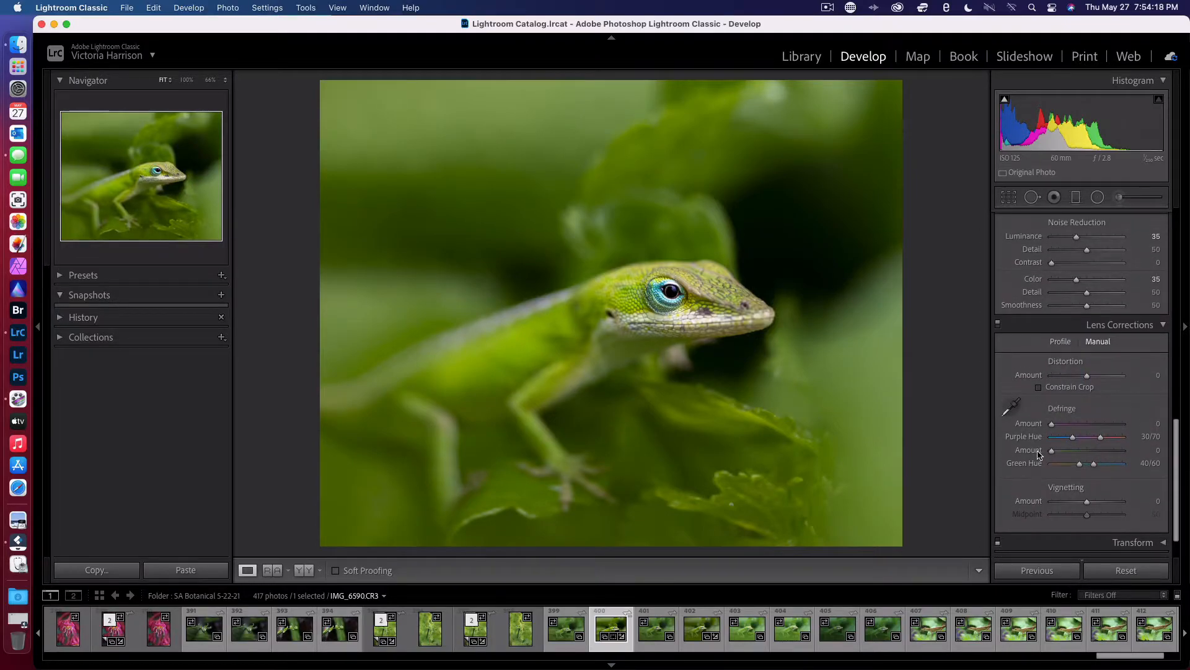
{"action": "left_click", "coordinate": [998, 367]}
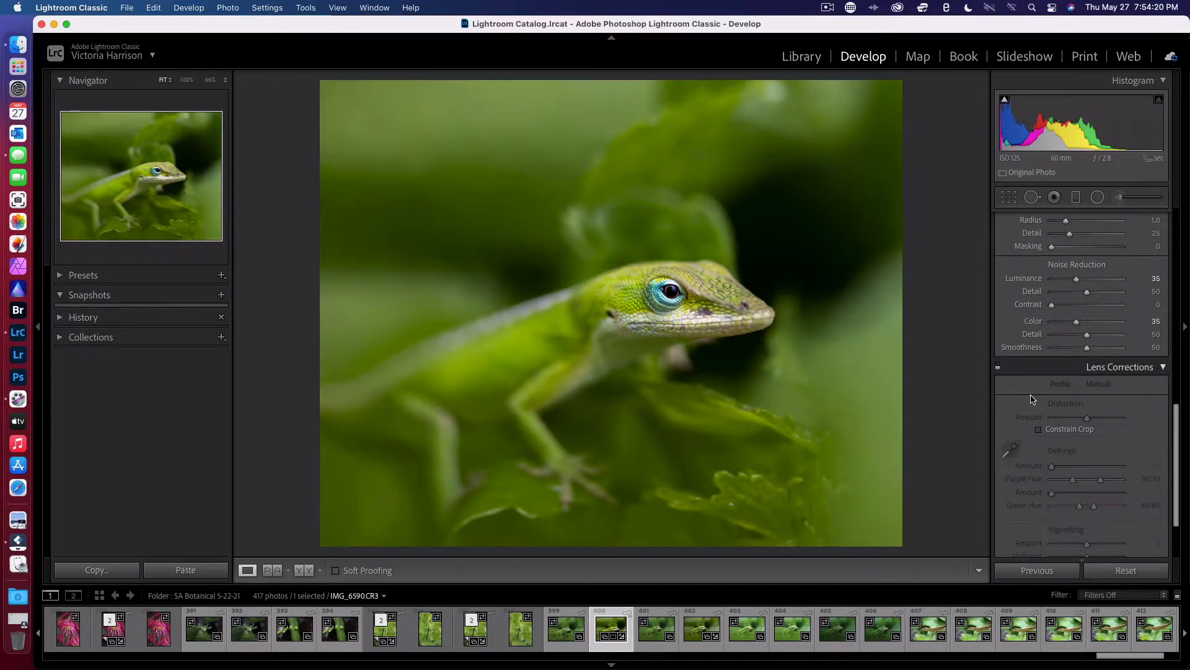
{"action": "left_click", "coordinate": [999, 367]}
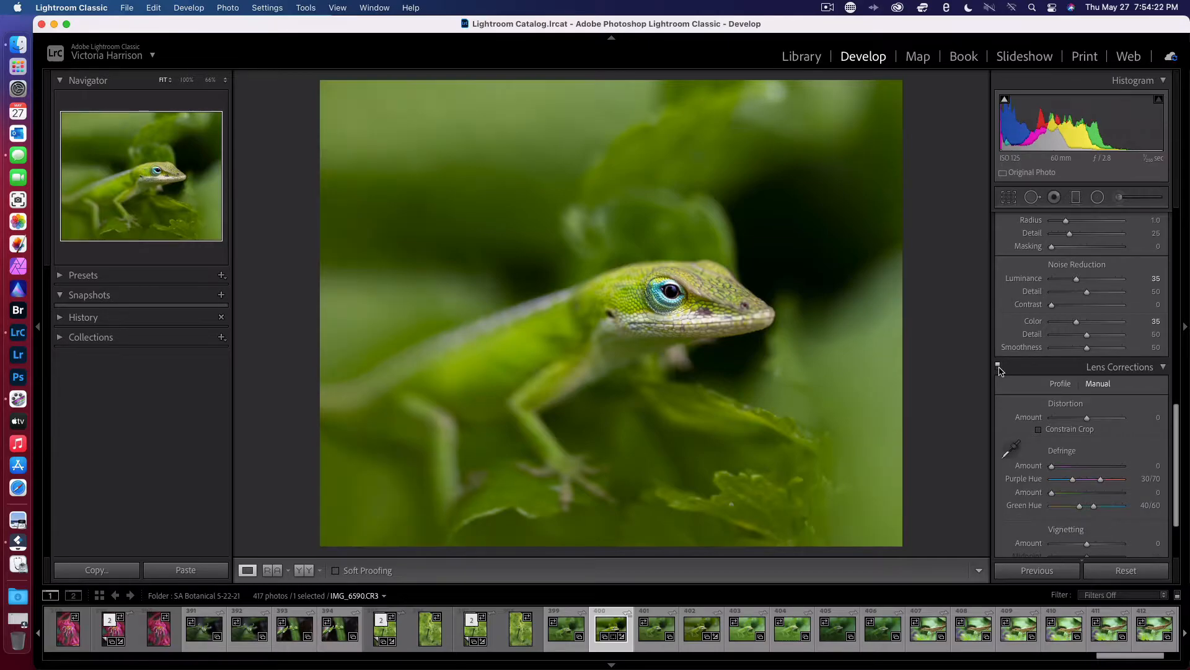
{"action": "left_click", "coordinate": [1163, 368]}
{"action": "left_click", "coordinate": [1163, 483]}
{"action": "scroll", "coordinate": [1137, 397], "scroll_direction": "down", "scroll_amount": 3}
Review the photo's Basic tone, presence and HSL saturation settings.
{"action": "scroll", "coordinate": [1137, 397], "scroll_direction": "up", "scroll_amount": 10}
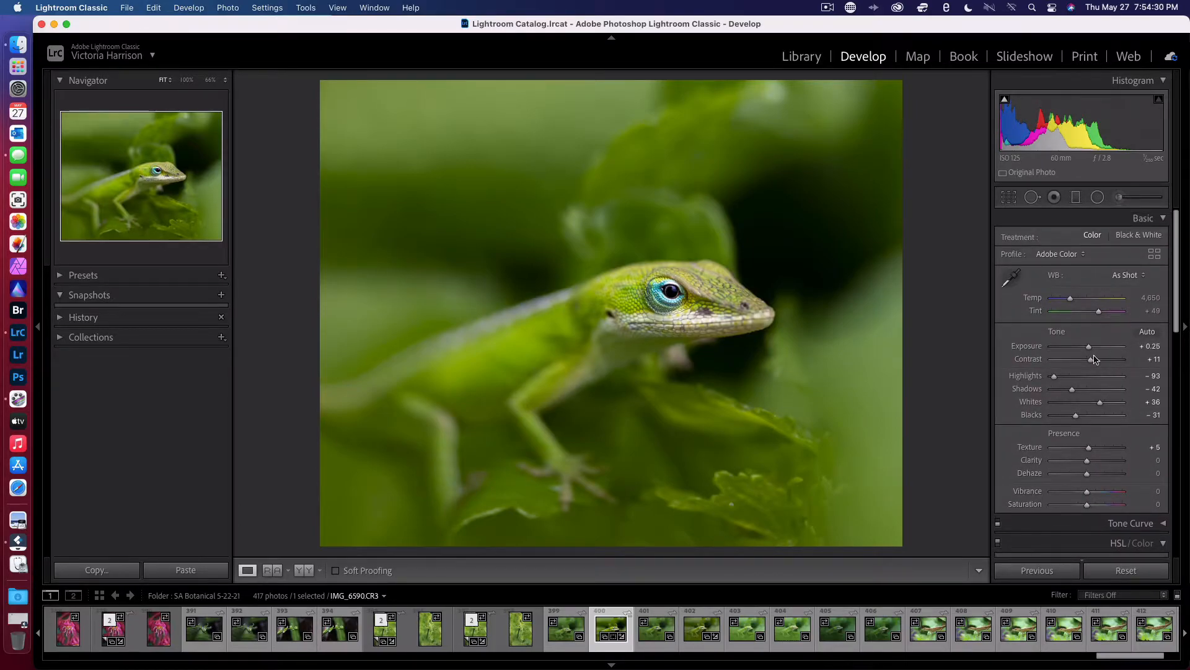
{"action": "scroll", "coordinate": [1086, 393], "scroll_direction": "down", "scroll_amount": 4}
{"action": "scroll", "coordinate": [1087, 392], "scroll_direction": "down", "scroll_amount": 3}
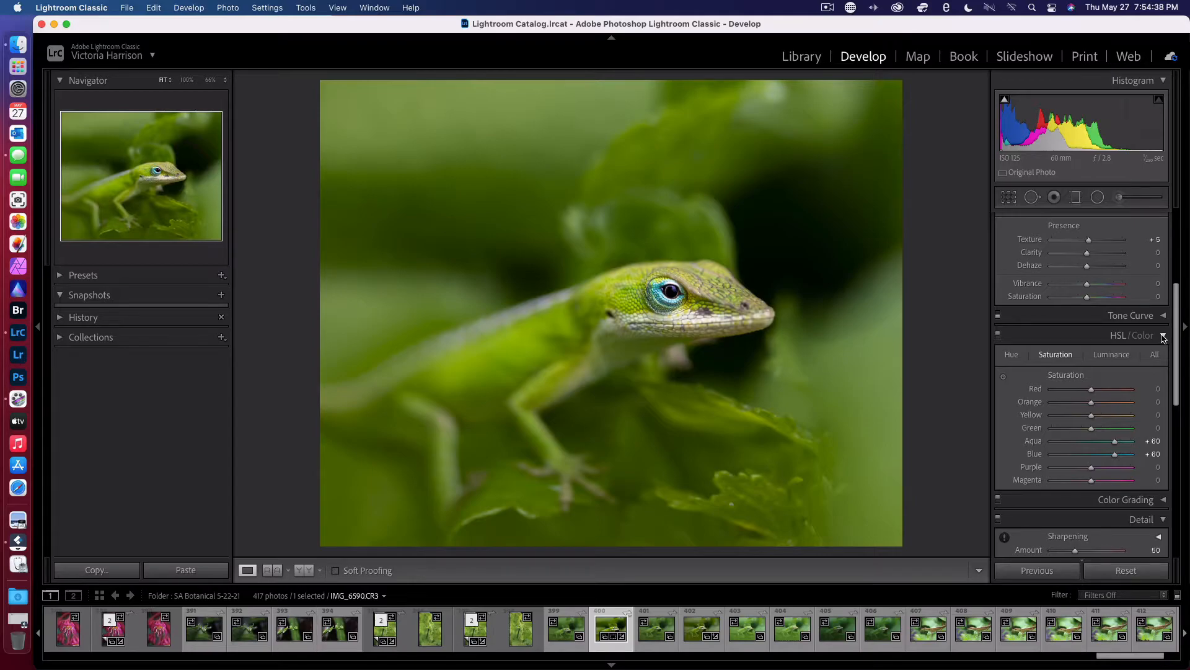
{"action": "scroll", "coordinate": [1104, 297], "scroll_direction": "up", "scroll_amount": 7}
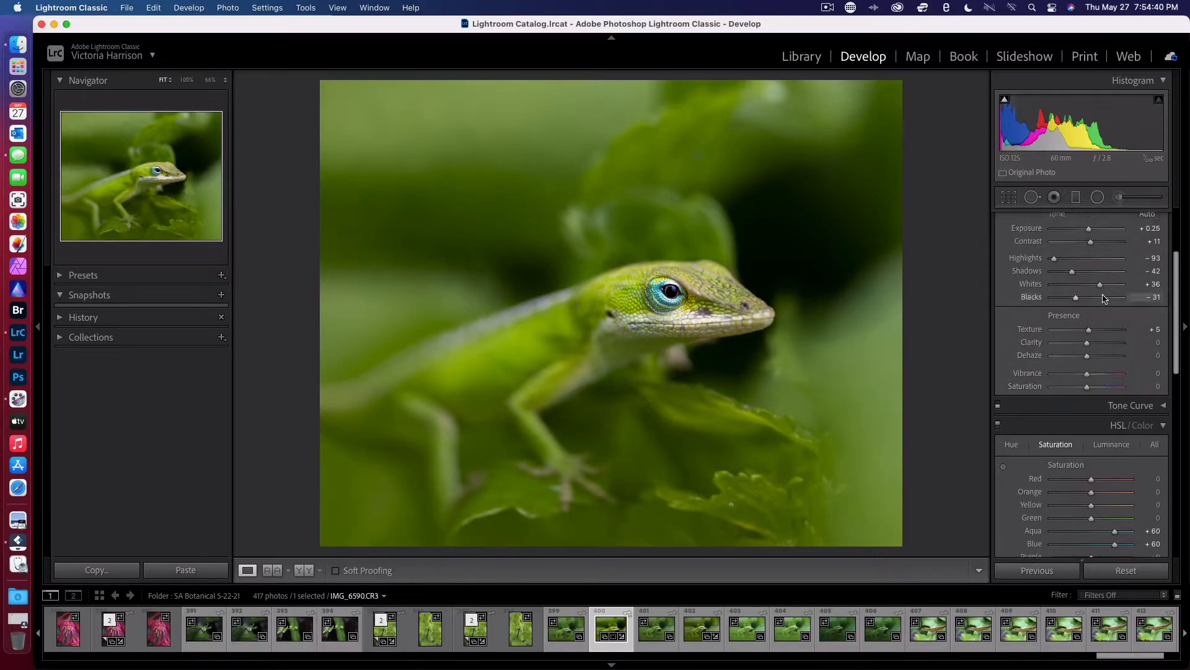
{"action": "scroll", "coordinate": [1104, 297], "scroll_direction": "down", "scroll_amount": 7}
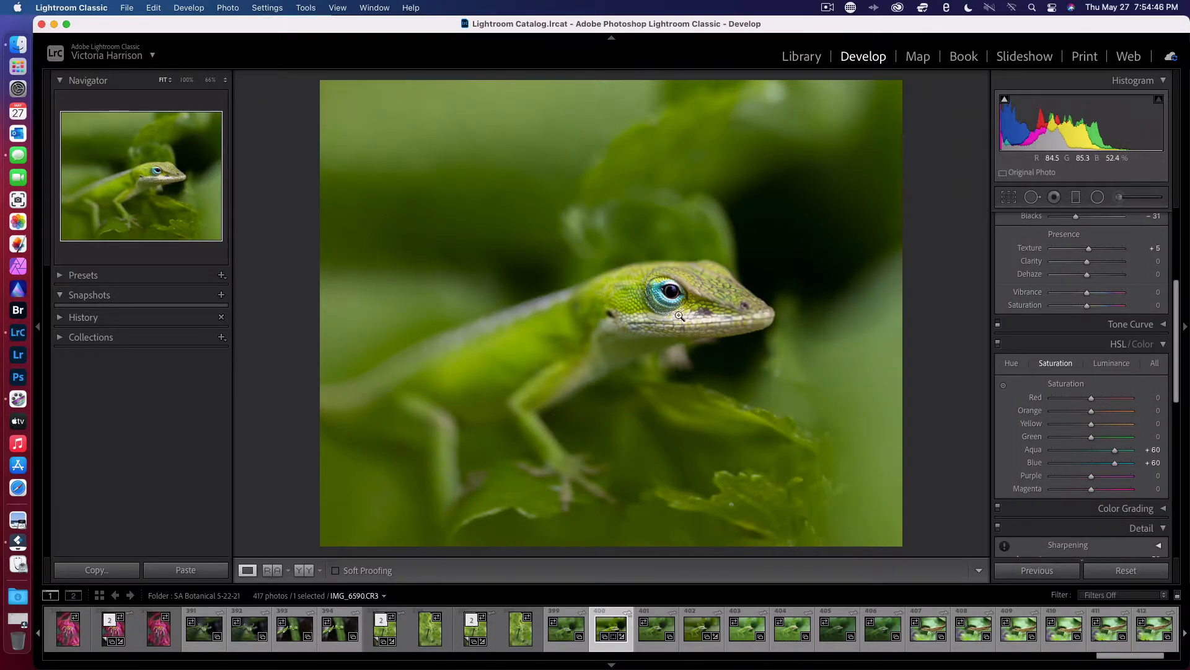
Check the lizard's eye up close and review the saturation, sharpening, noise reduction and Basic tone settings.
{"action": "left_click", "coordinate": [679, 295]}
{"action": "left_click", "coordinate": [680, 294]}
{"action": "scroll", "coordinate": [1099, 469], "scroll_direction": "down", "scroll_amount": 10}
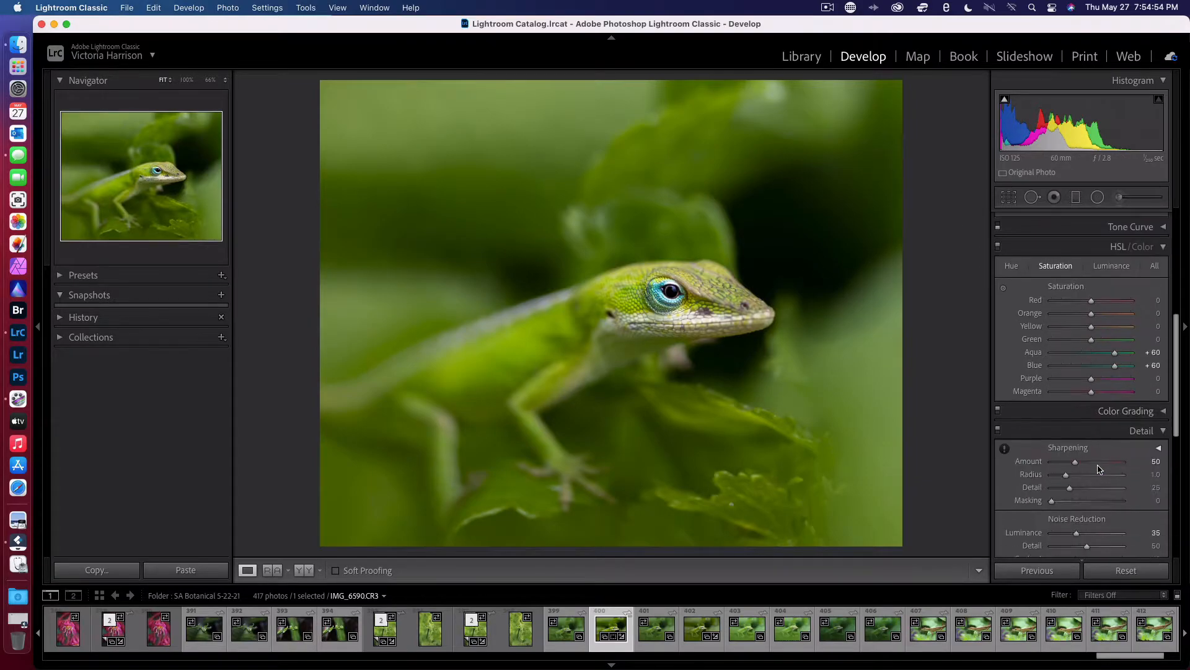
{"action": "scroll", "coordinate": [1093, 384], "scroll_direction": "up", "scroll_amount": 6}
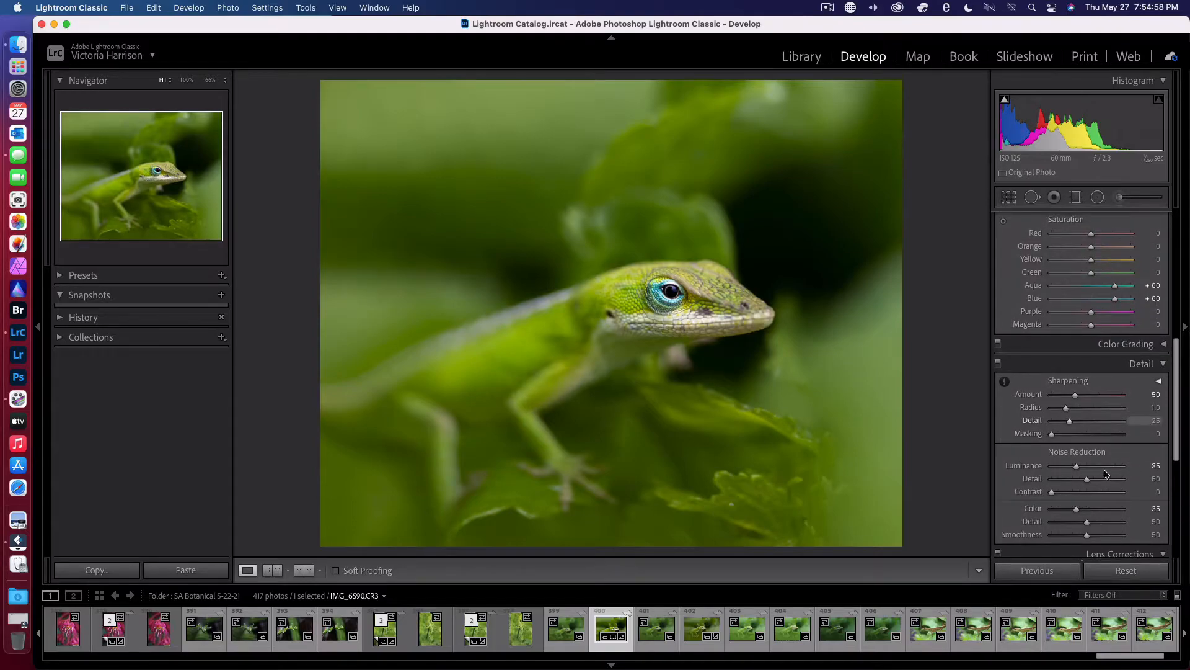
{"action": "scroll", "coordinate": [1102, 483], "scroll_direction": "down", "scroll_amount": 6}
{"action": "scroll", "coordinate": [1103, 482], "scroll_direction": "up", "scroll_amount": 12}
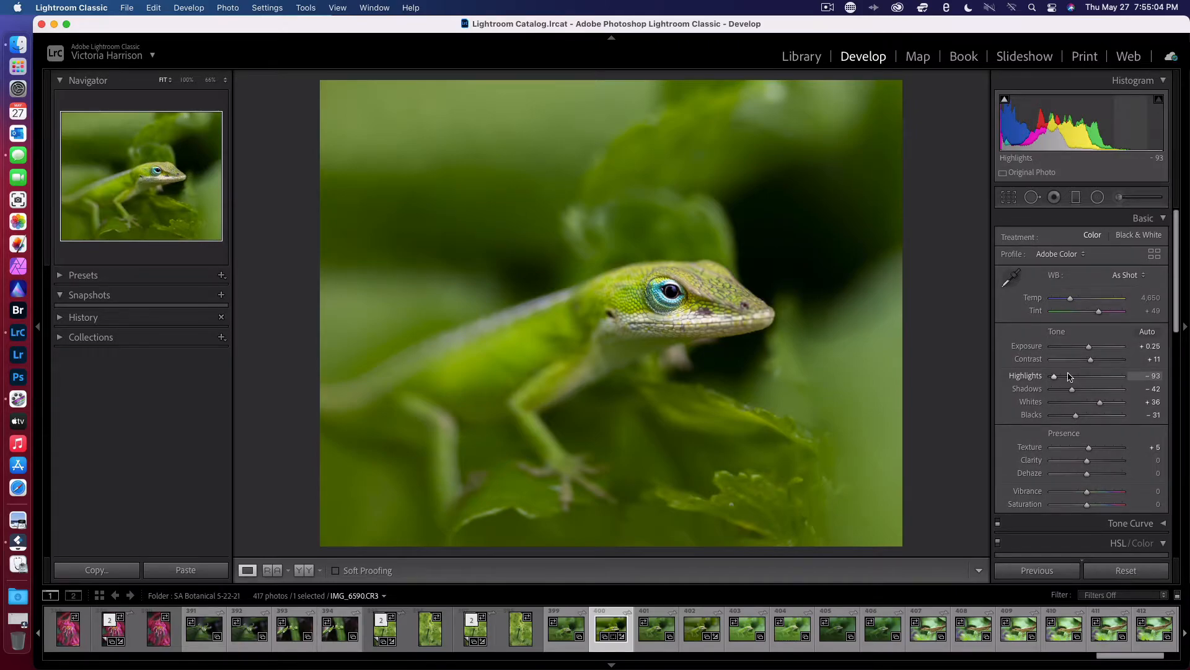
Look at the Map module, go through its two introductory tips and return to Develop.
{"action": "left_click", "coordinate": [919, 57]}
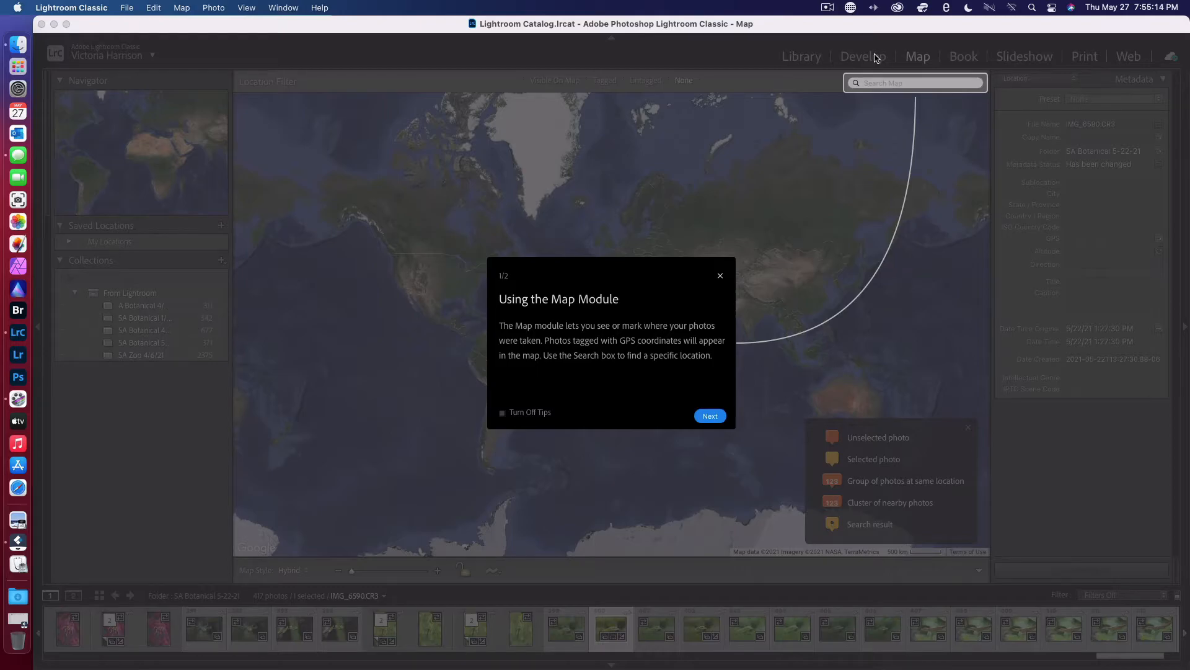
{"action": "left_click", "coordinate": [717, 414]}
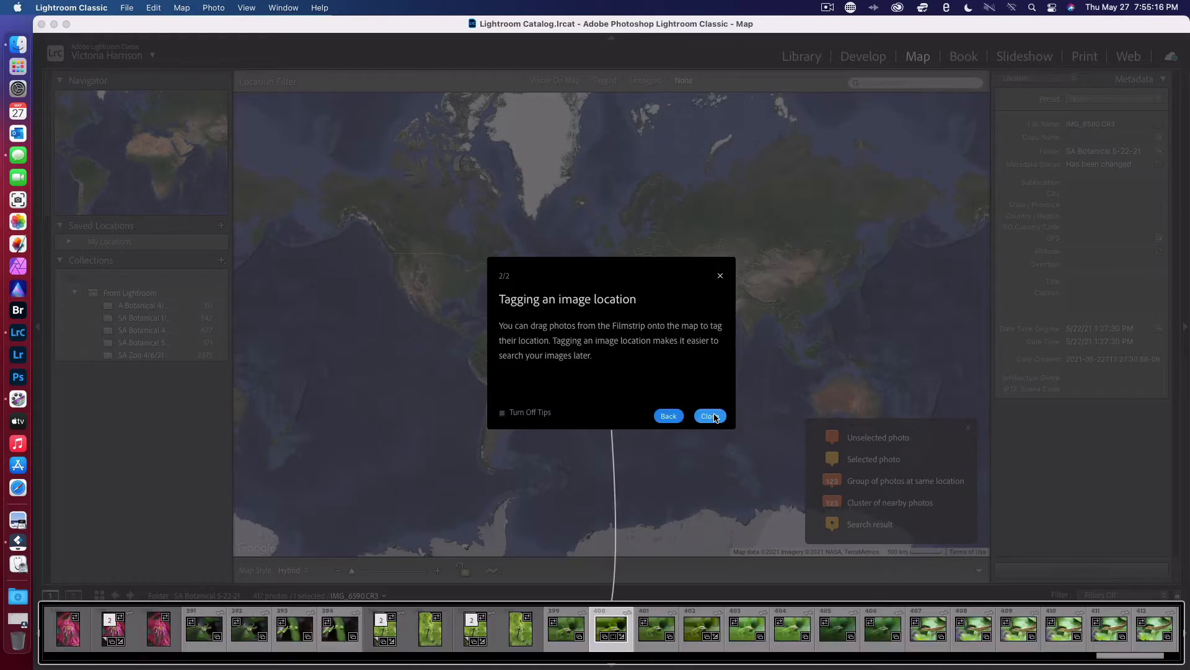
{"action": "left_click", "coordinate": [709, 415]}
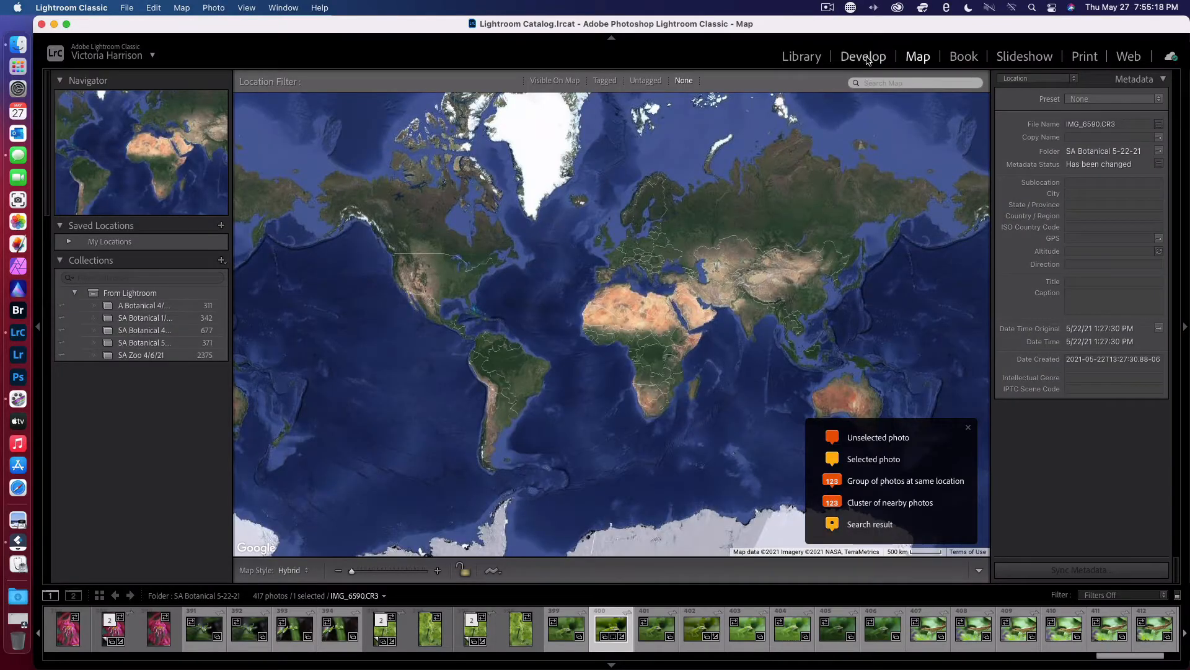
{"action": "left_click", "coordinate": [866, 60]}
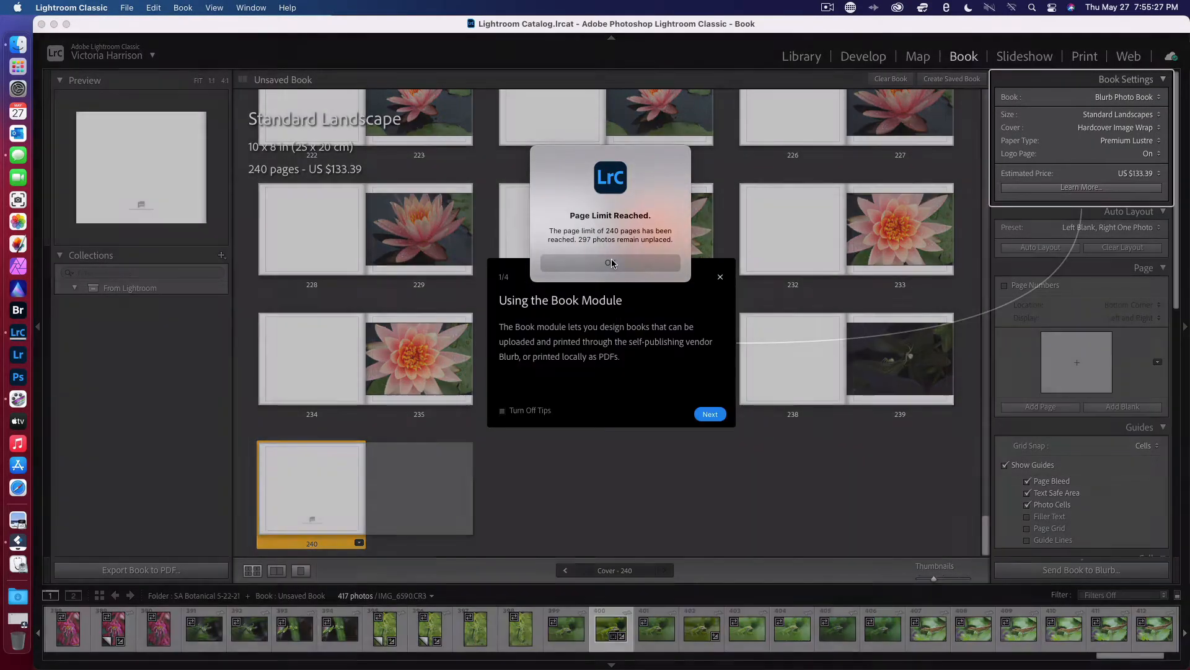
Dismiss the page limit alert and the Book module's introductory tips, and return to Develop.
{"action": "left_click", "coordinate": [610, 262]}
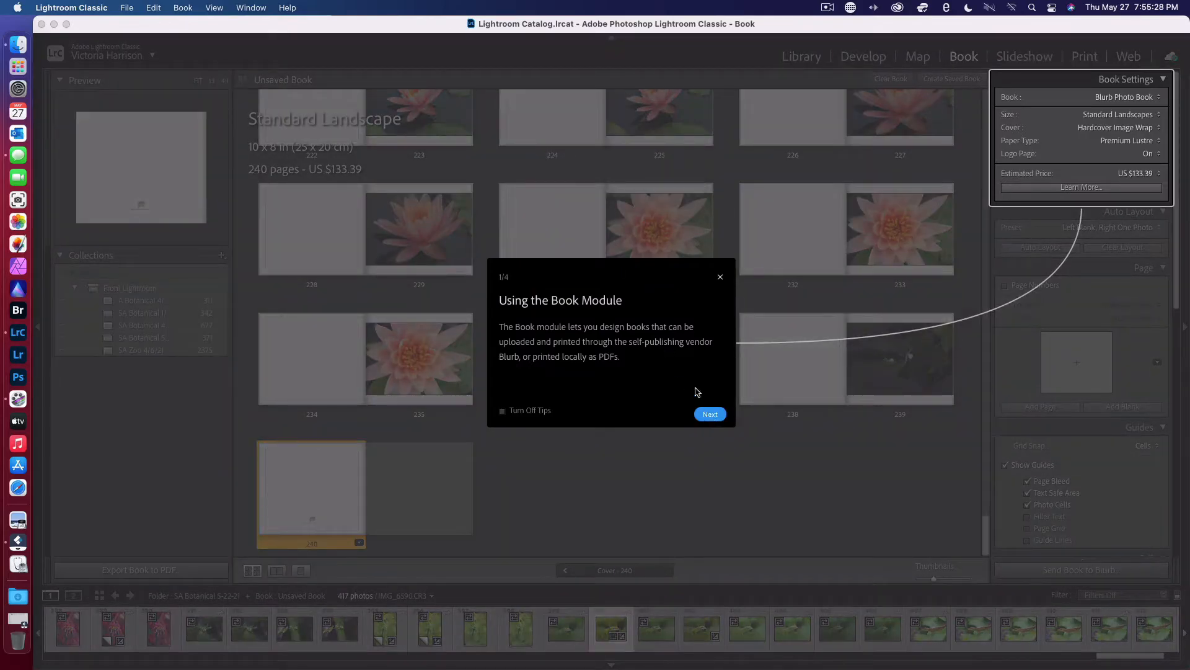
{"action": "left_click", "coordinate": [720, 278]}
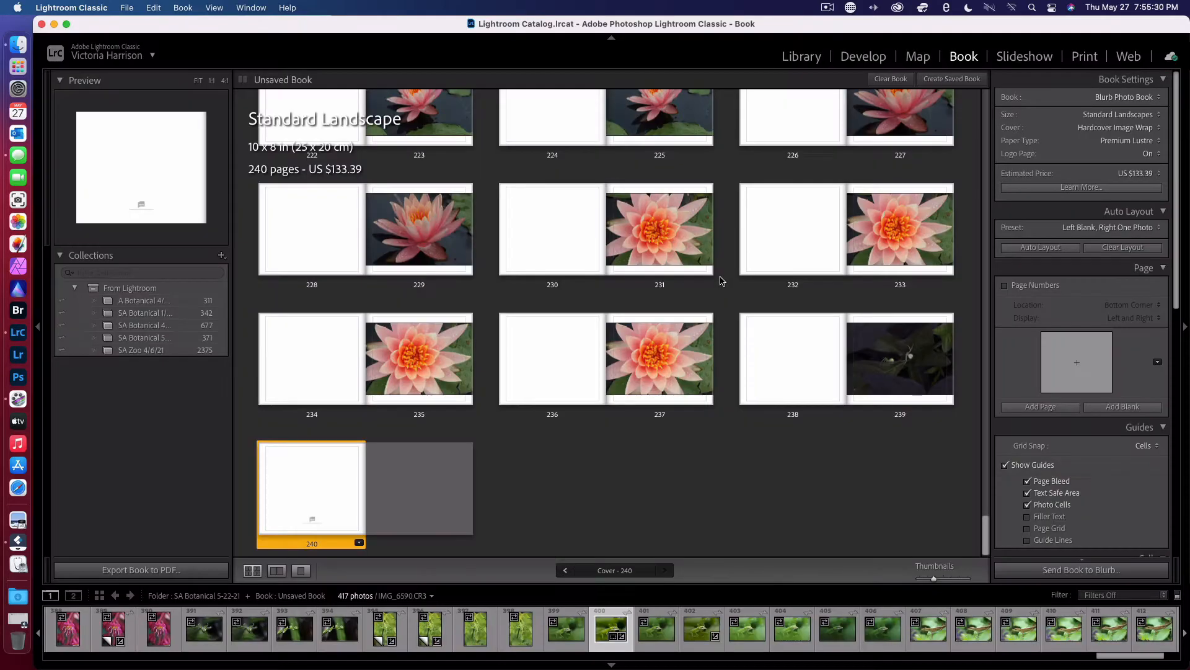
{"action": "left_click", "coordinate": [877, 58]}
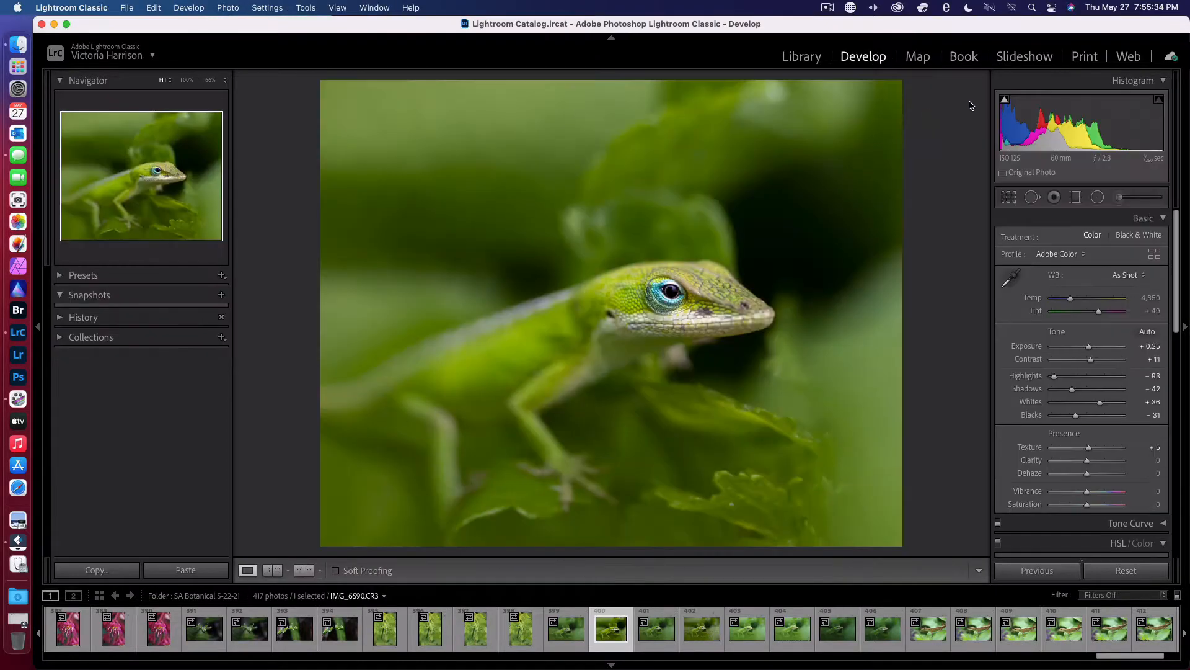
Look at the Slideshow module, go through its four introductory tips and return to Develop.
{"action": "left_click", "coordinate": [1022, 61]}
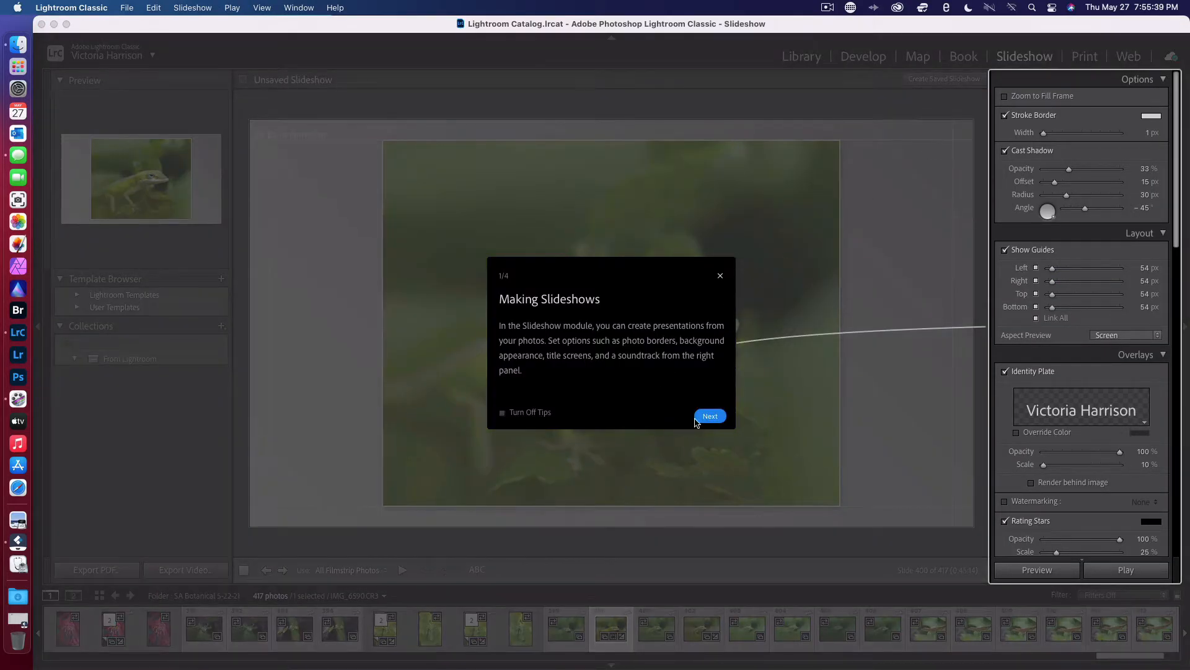
{"action": "left_click", "coordinate": [705, 417]}
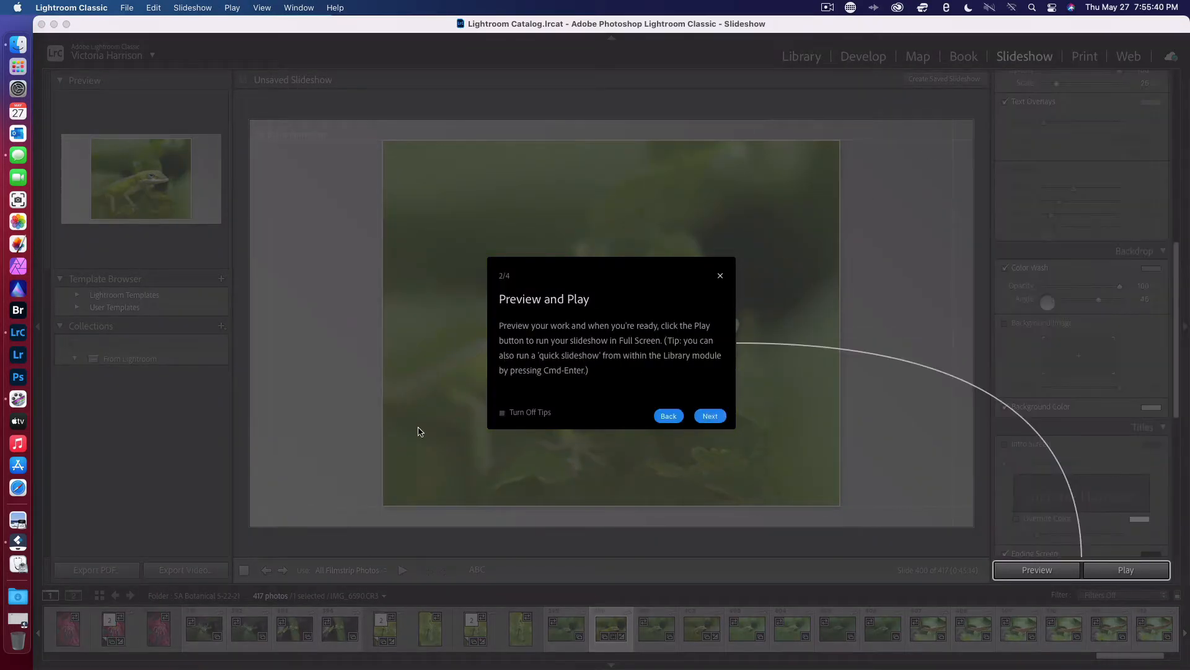
{"action": "left_click", "coordinate": [705, 418]}
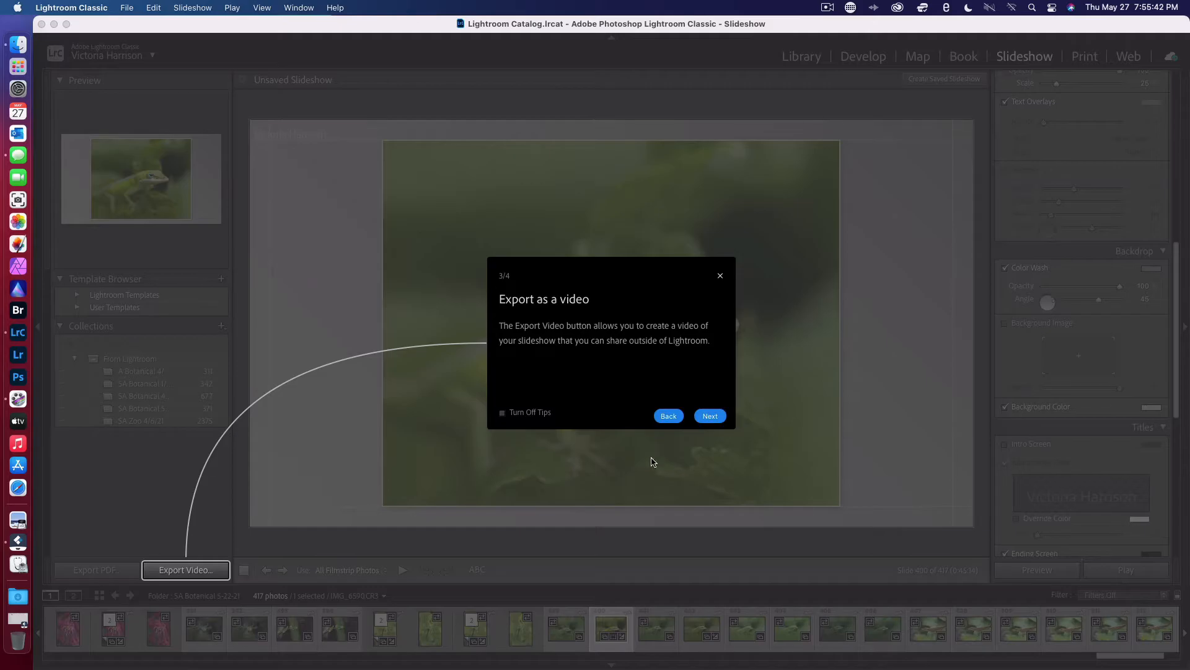
{"action": "left_click", "coordinate": [720, 417]}
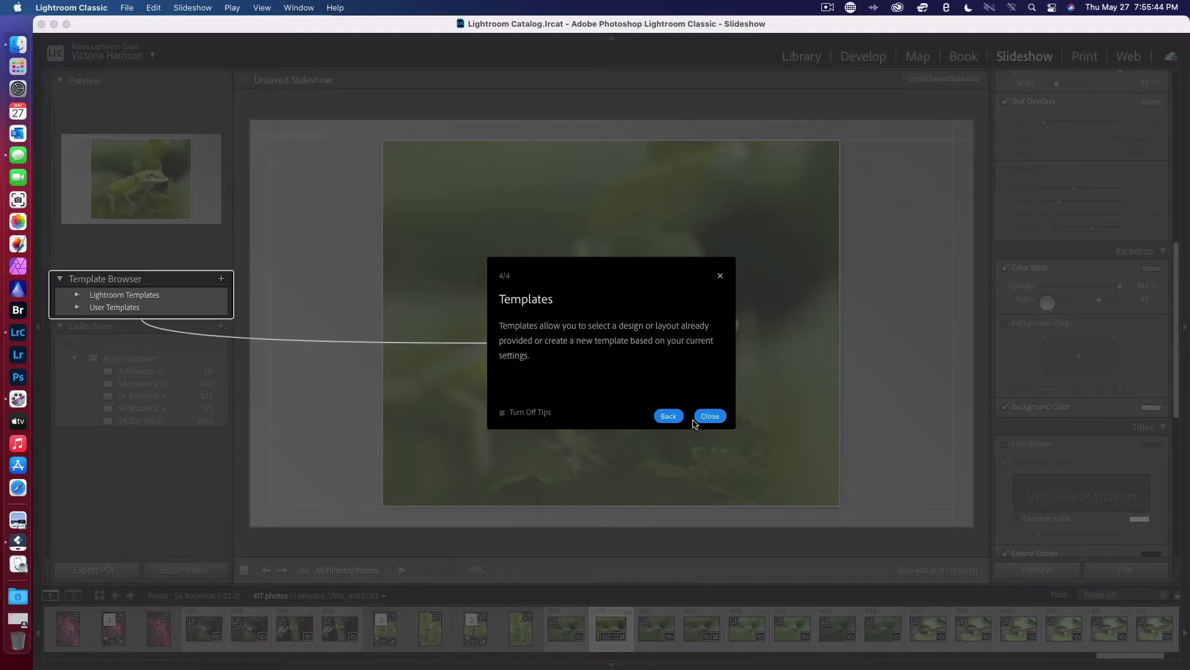
{"action": "left_click", "coordinate": [713, 417]}
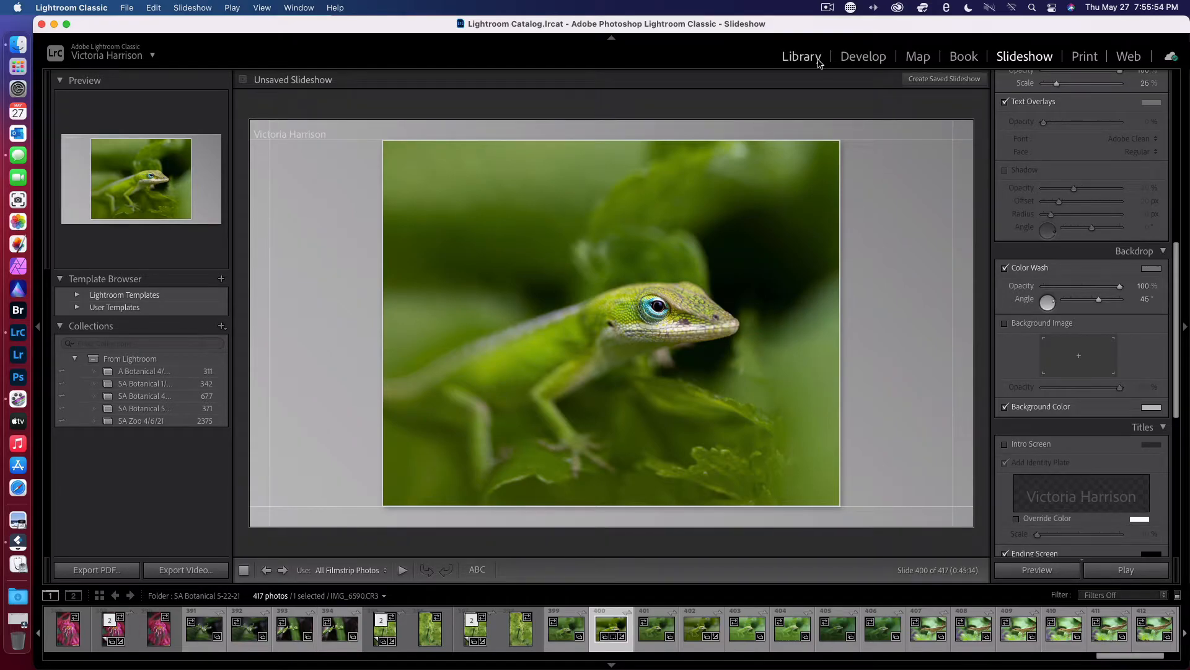
{"action": "left_click", "coordinate": [863, 59]}
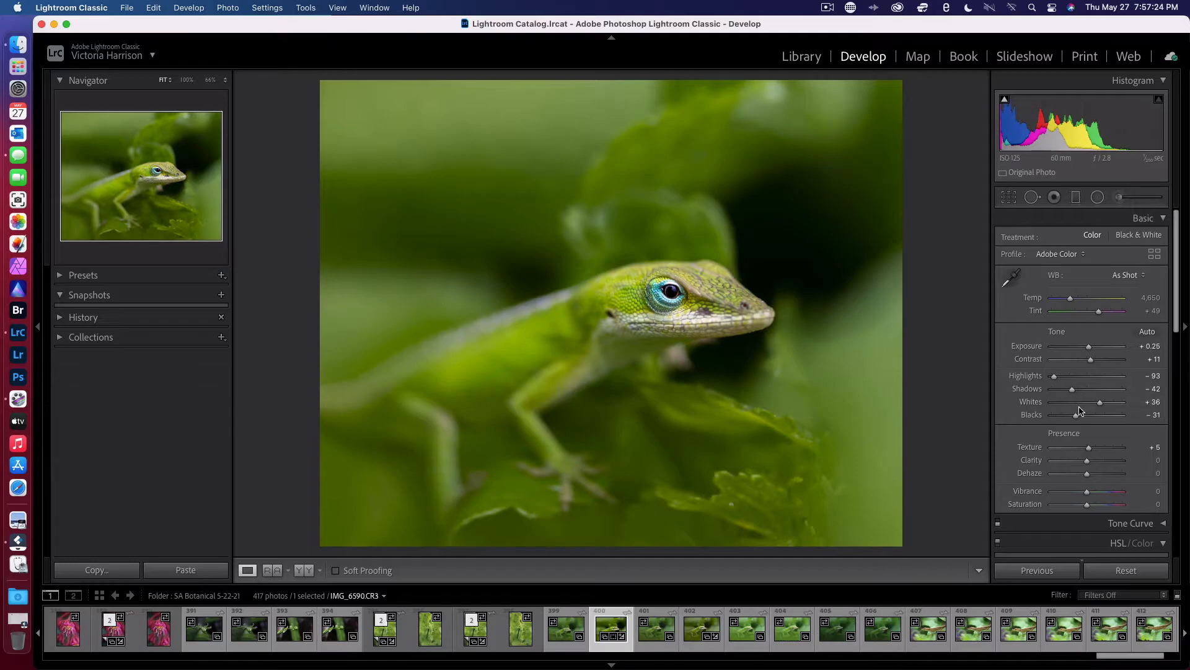
Try the Black & White treatment on the lizard photo and undo it.
{"action": "scroll", "coordinate": [1079, 411], "scroll_direction": "down", "scroll_amount": 10}
{"action": "scroll", "coordinate": [1080, 411], "scroll_direction": "up", "scroll_amount": 10}
{"action": "scroll", "coordinate": [1079, 410], "scroll_direction": "down", "scroll_amount": 1}
{"action": "left_click", "coordinate": [1152, 236]}
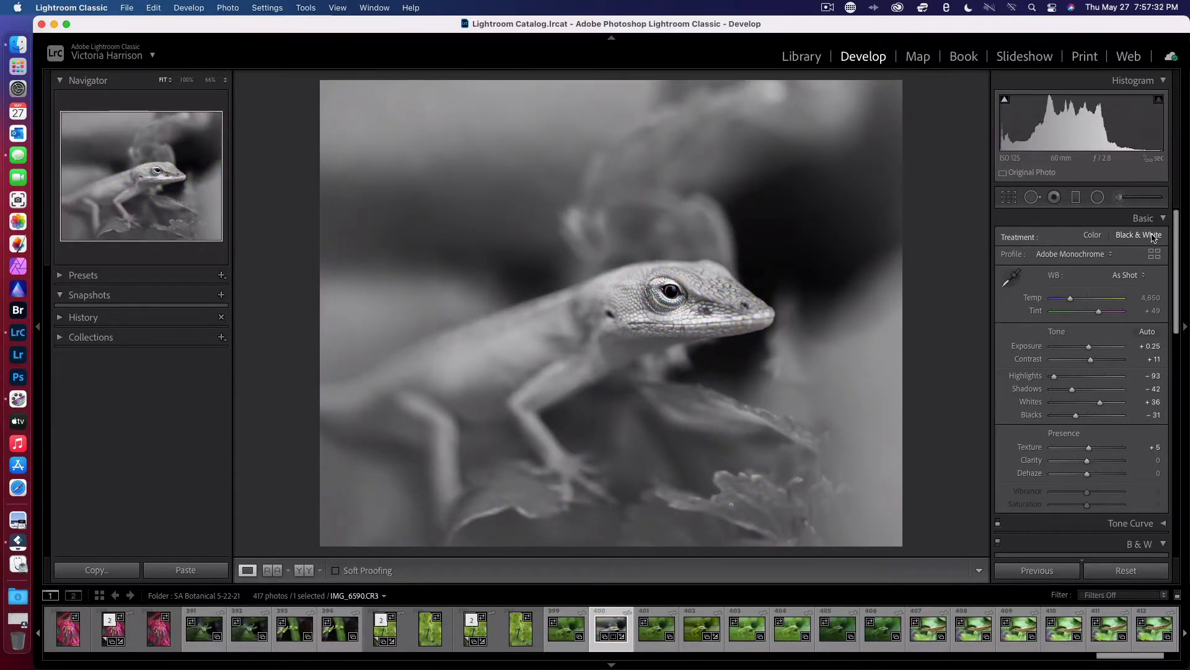
{"action": "key", "text": "super+z"}
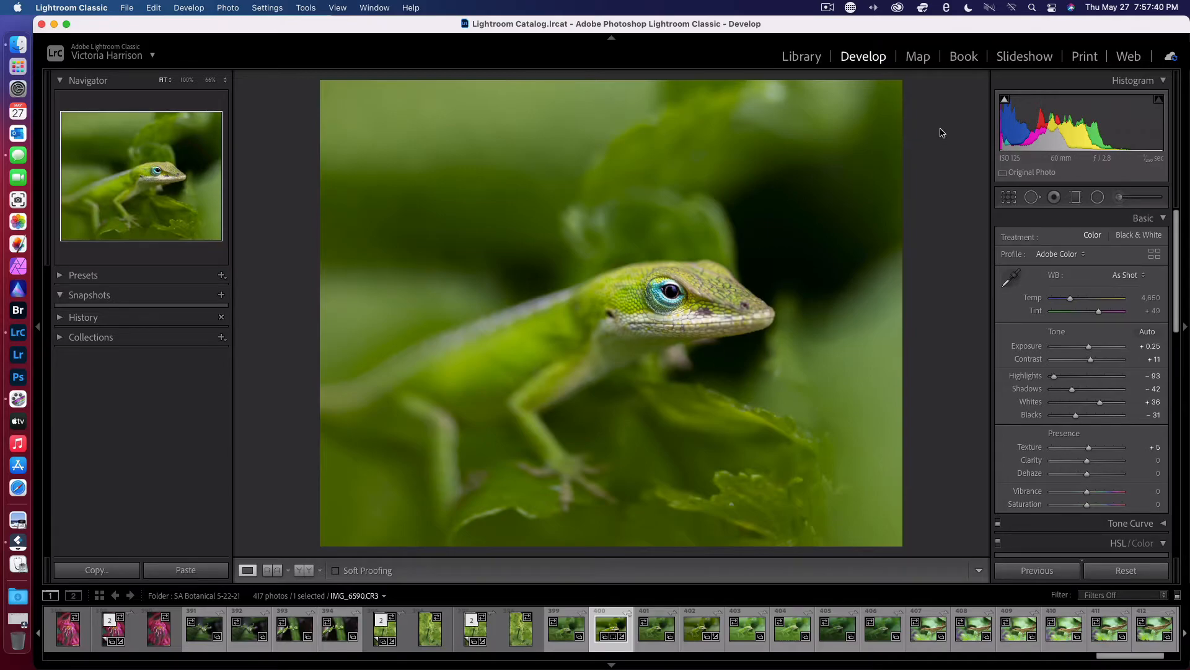
Send the lizard photo to Adobe Photoshop 2021 for editing, switch to the Move tool and collapse the History display.
{"action": "right_click", "coordinate": [545, 163]}
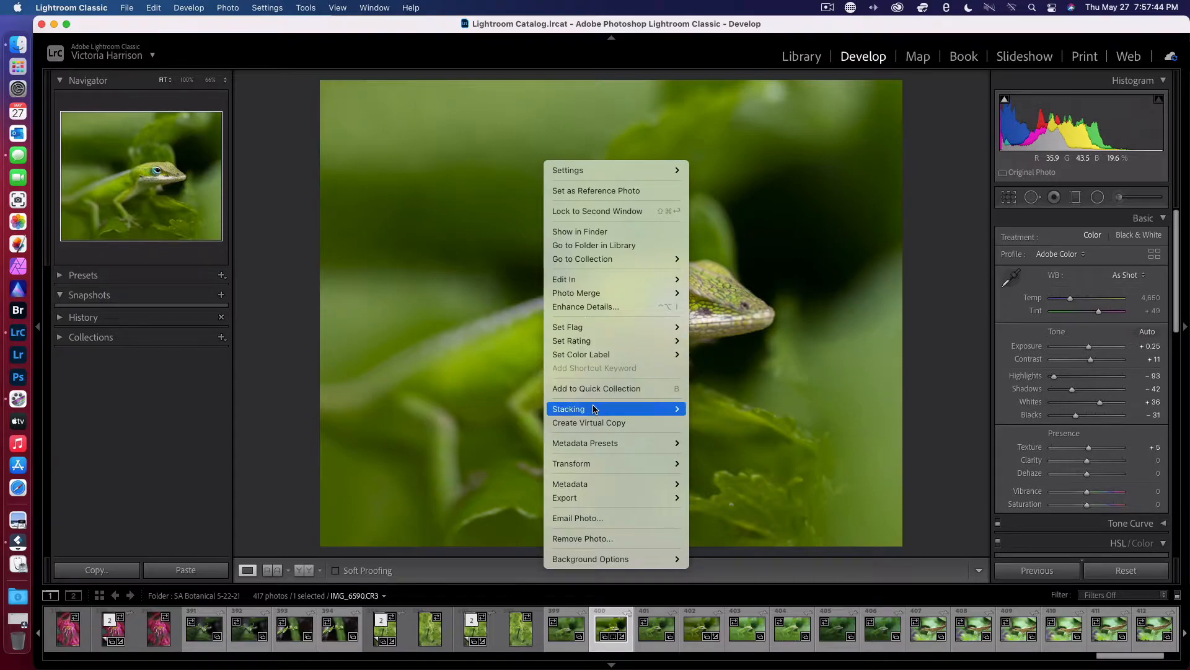
{"action": "mouse_move", "coordinate": [592, 281]}
{"action": "left_click", "coordinate": [735, 281]}
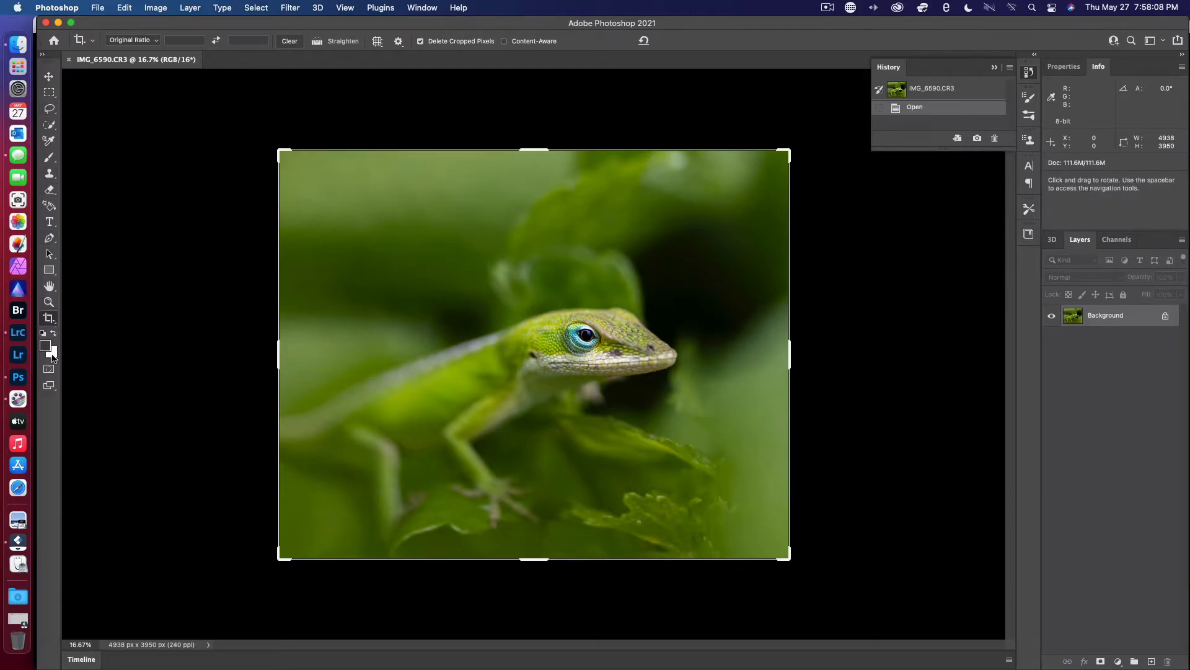
{"action": "left_click", "coordinate": [48, 79]}
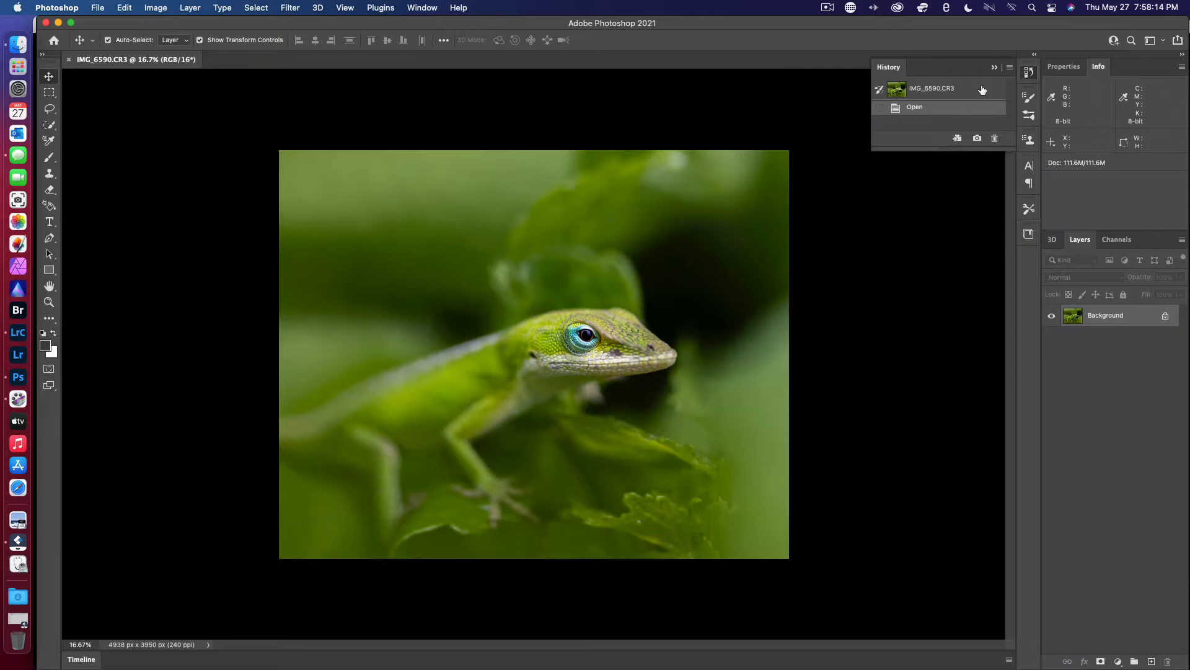
{"action": "left_click", "coordinate": [1036, 74]}
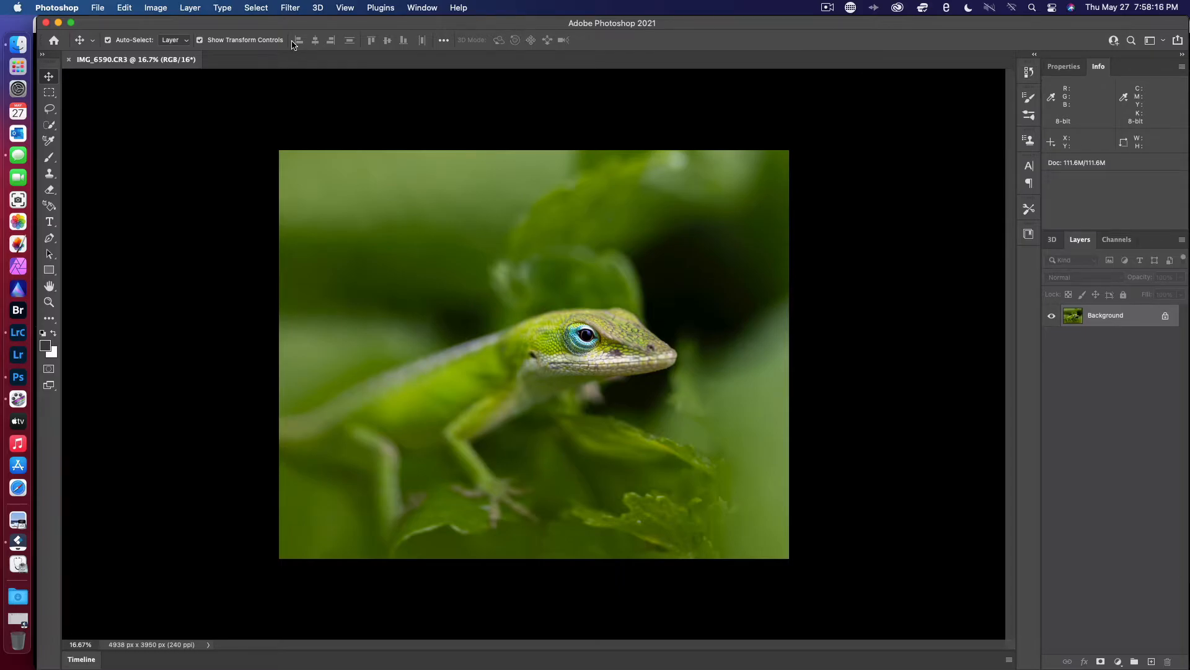
Open the logo file IMG_1663.PNG from the Photography Logo folder and close the Nik Collection window.
{"action": "left_click", "coordinate": [98, 8]}
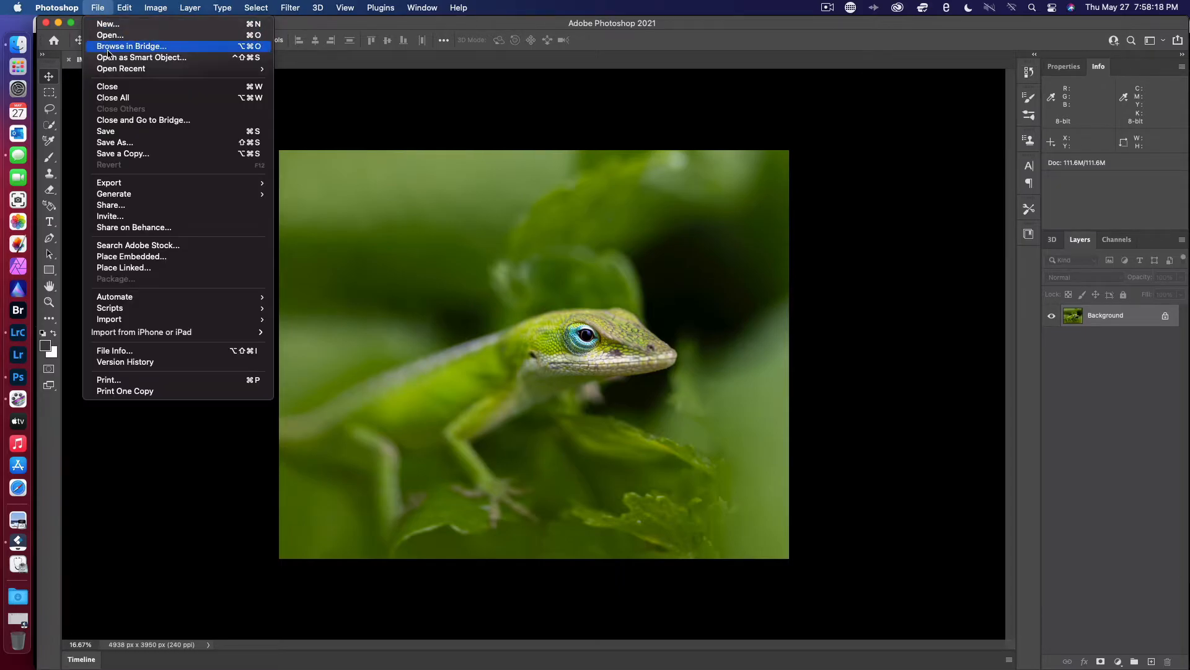
{"action": "left_click", "coordinate": [137, 36]}
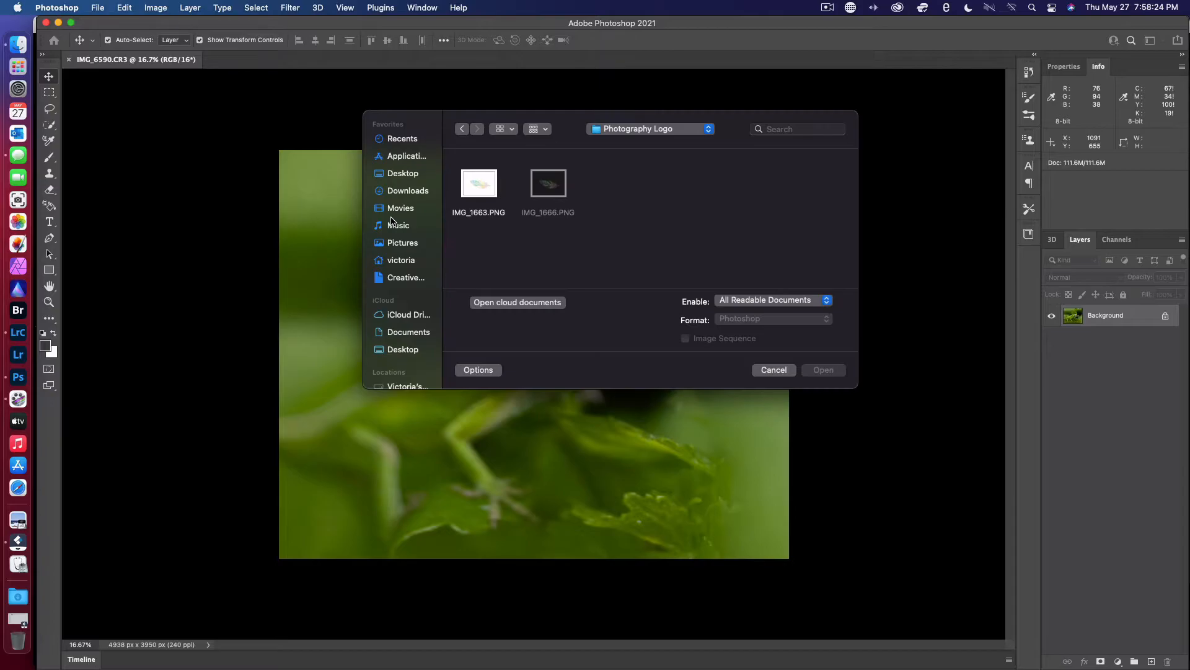
{"action": "left_click", "coordinate": [822, 371]}
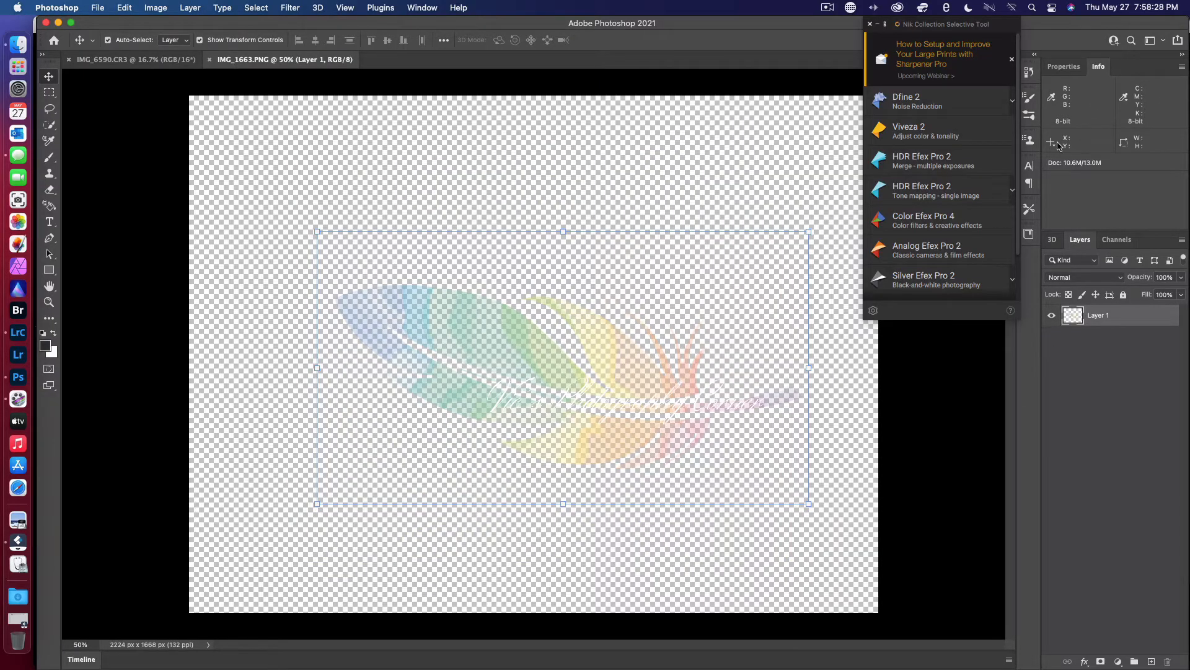
{"action": "left_click", "coordinate": [871, 25]}
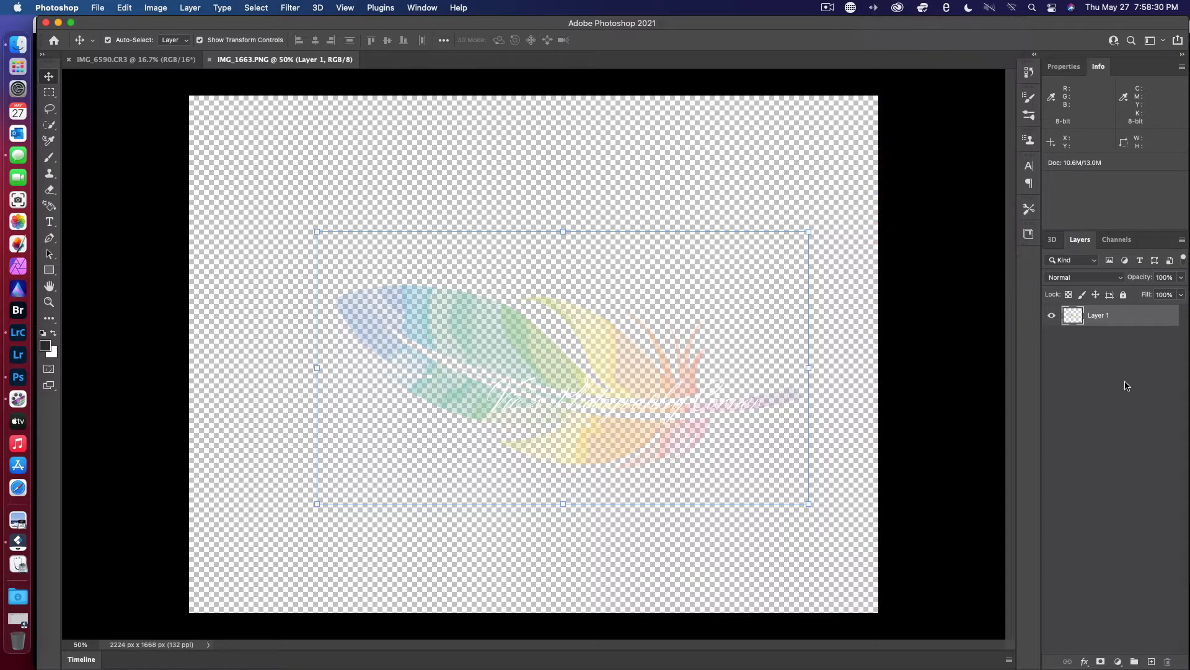
Duplicate the feather logo layer into the IMG_6590.CR3 document and close the logo file.
{"action": "right_click", "coordinate": [1119, 315]}
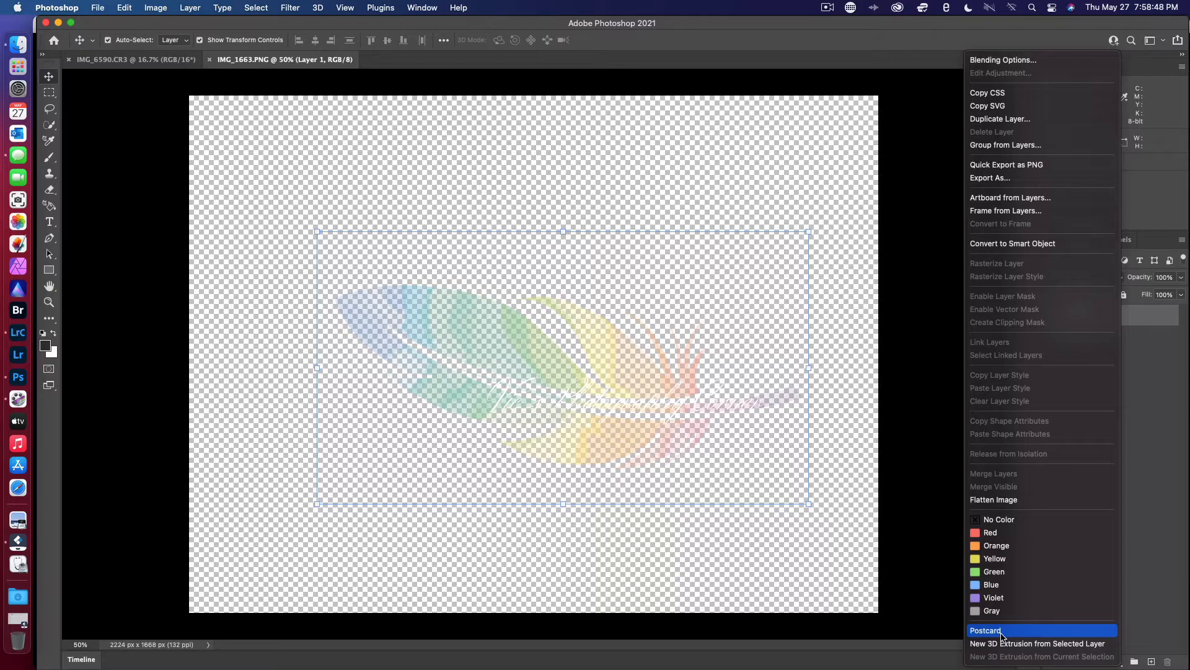
{"action": "left_click", "coordinate": [1013, 120]}
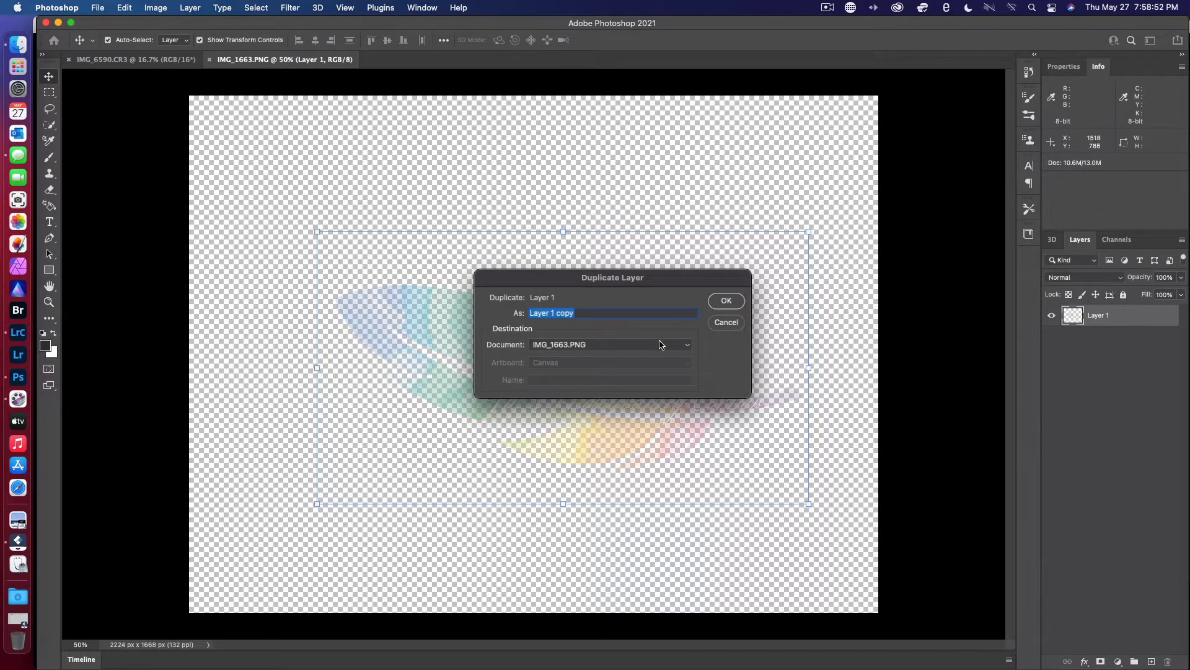
{"action": "left_click", "coordinate": [662, 345]}
{"action": "left_click", "coordinate": [651, 332]}
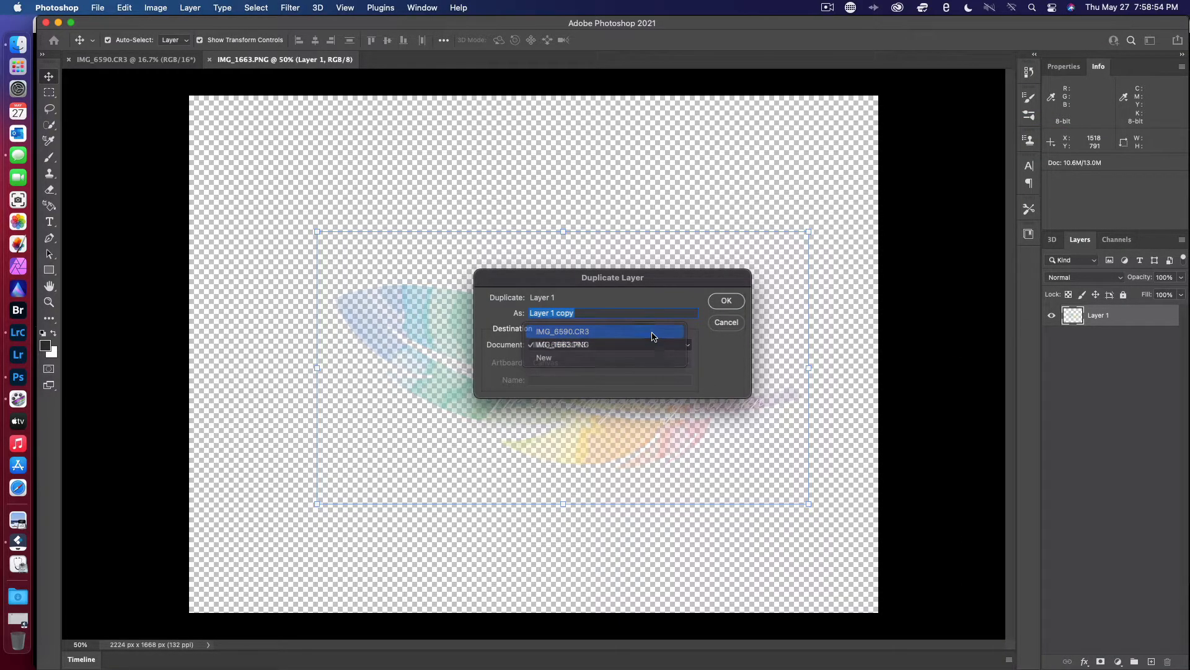
{"action": "left_click", "coordinate": [729, 302]}
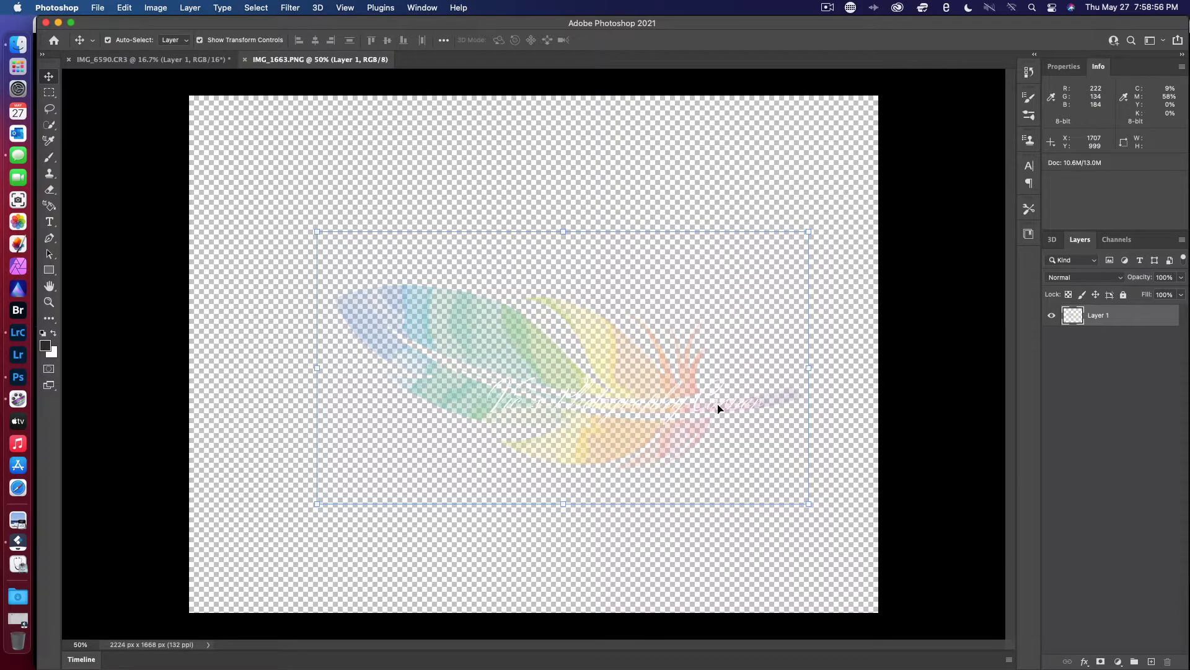
{"action": "left_click", "coordinate": [245, 59]}
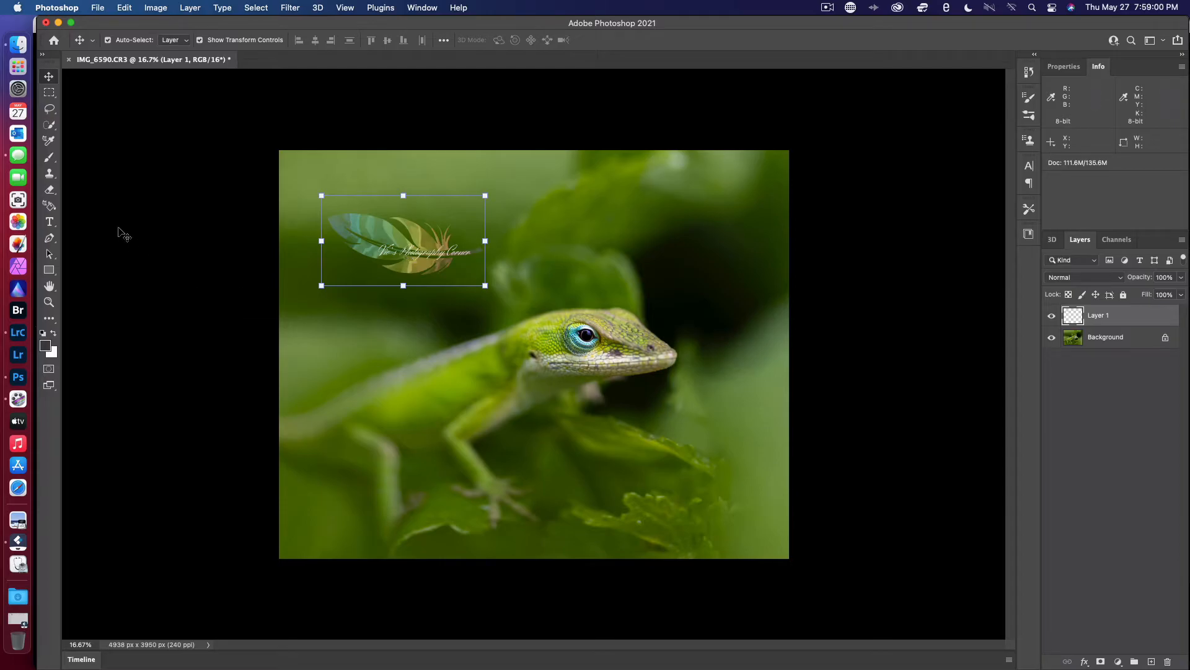
Place the feather logo in the photo's lower-right corner, set its opacity to about 58% and deselect the layer.
{"action": "left_click_drag", "start_coordinate": [390, 247], "coordinate": [690, 520]}
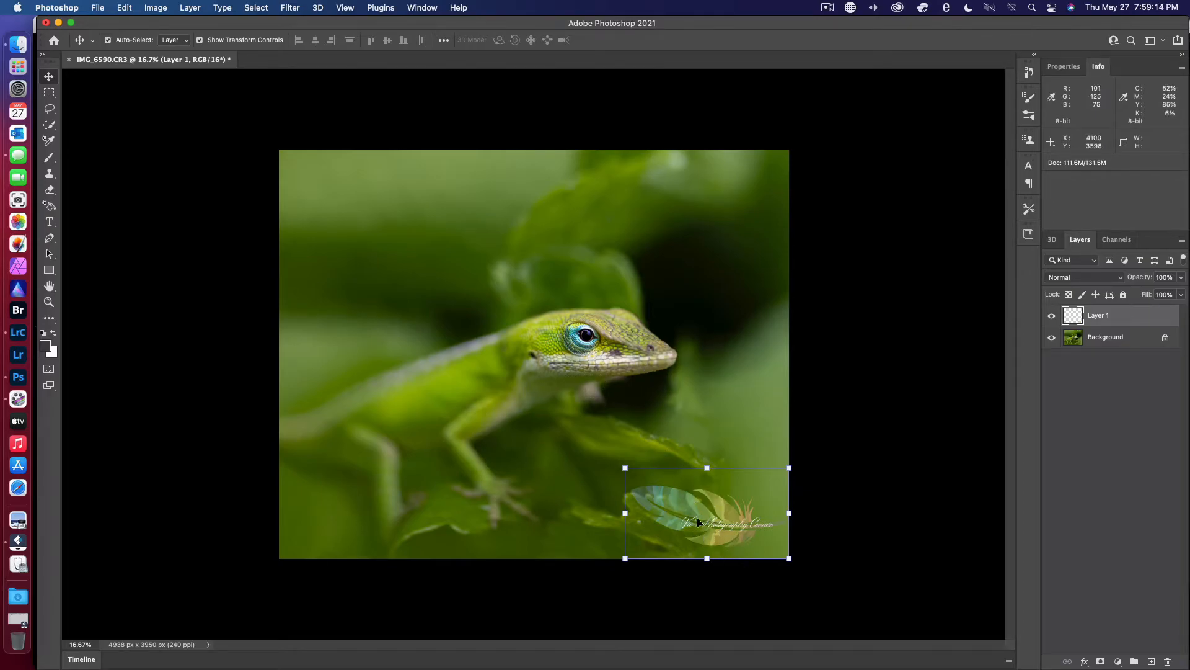
{"action": "left_click", "coordinate": [1181, 279]}
{"action": "left_click_drag", "start_coordinate": [1180, 297], "coordinate": [1147, 298]}
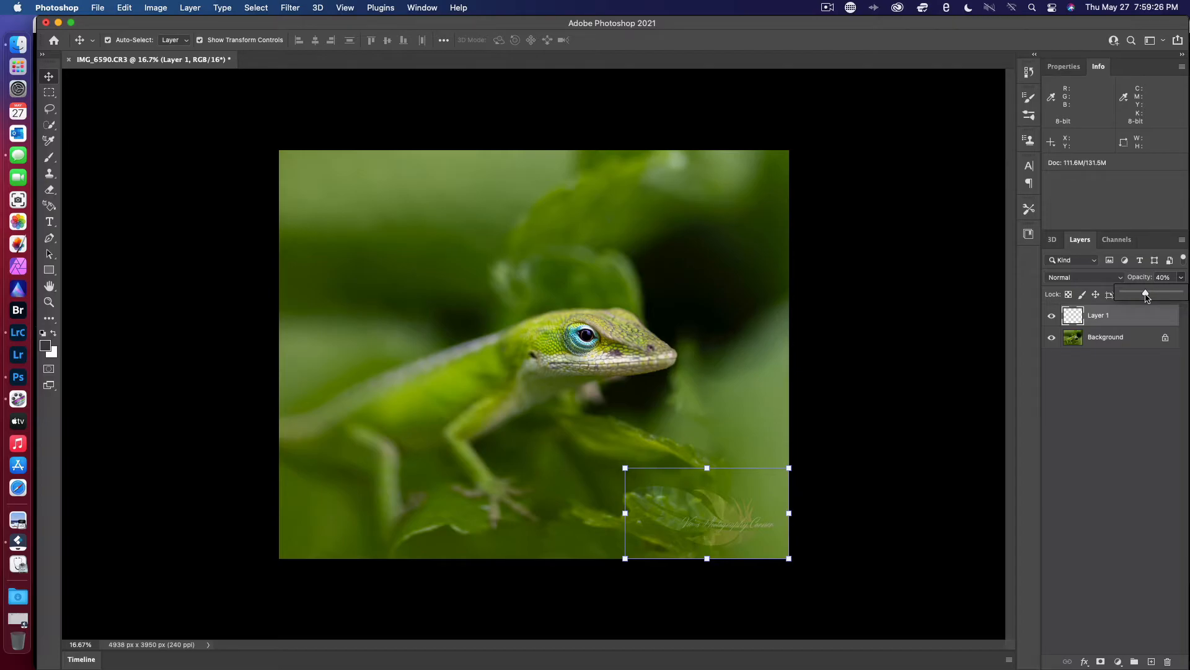
{"action": "left_click_drag", "start_coordinate": [1147, 297], "coordinate": [1155, 298]}
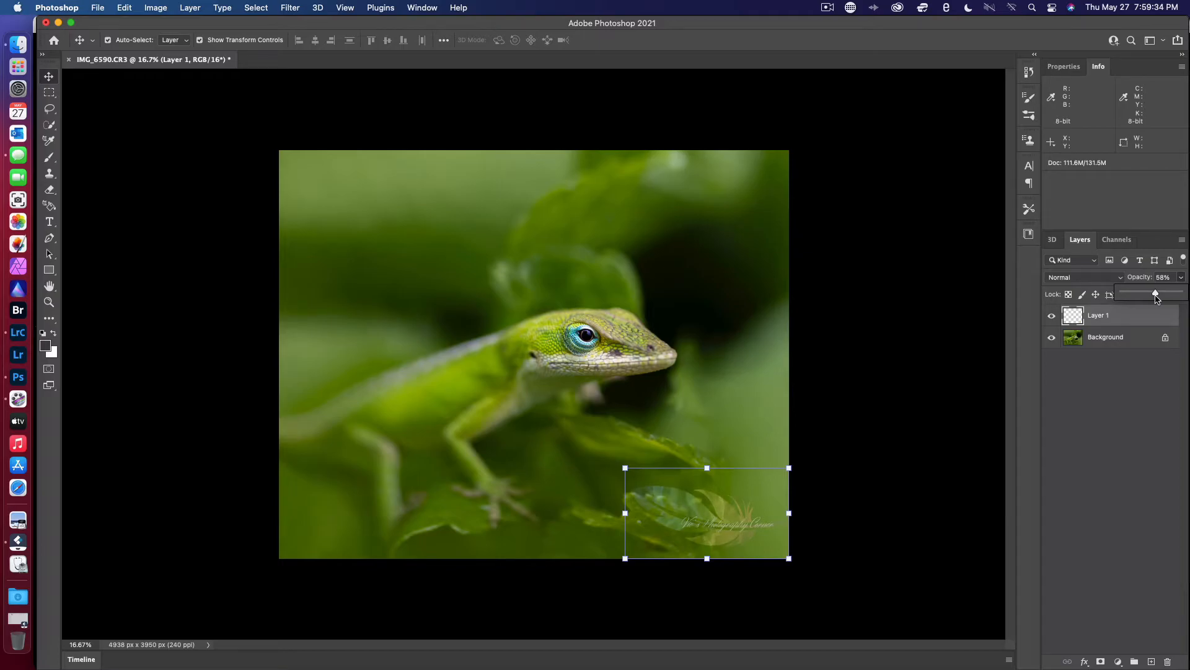
{"action": "left_click_drag", "start_coordinate": [1157, 299], "coordinate": [1156, 299]}
{"action": "left_click", "coordinate": [1110, 450]}
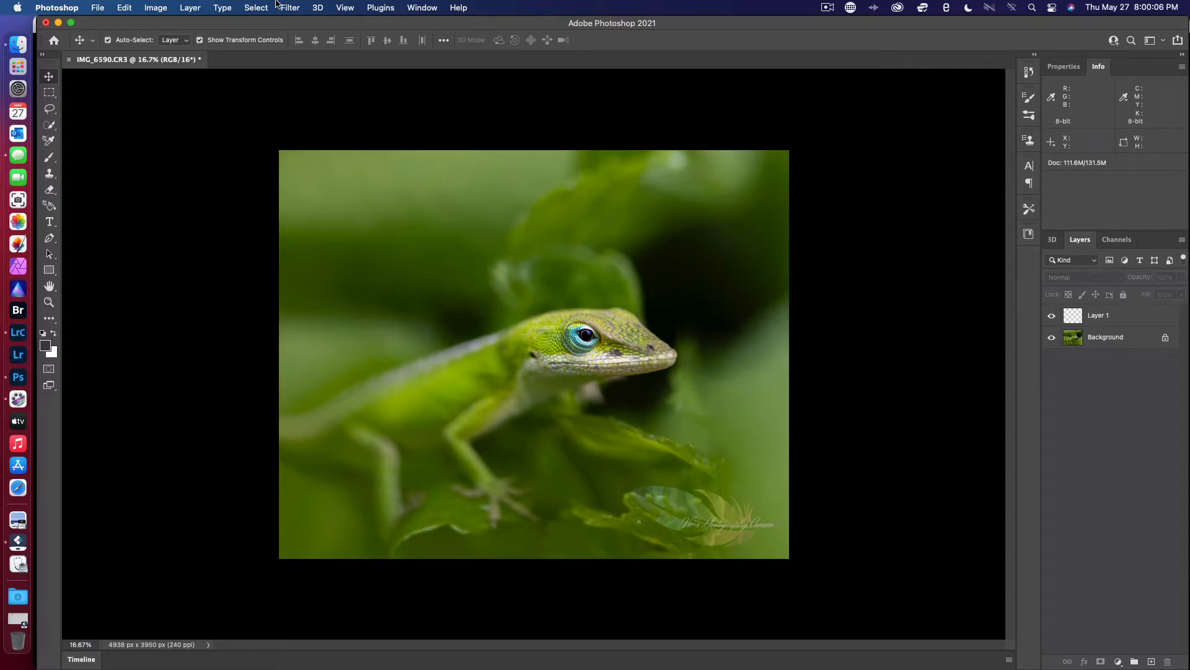
Export the watermarked lizard photo at full size as a 100% quality JPG named Anole to the Desktop folder.
{"action": "left_click", "coordinate": [82, 8]}
{"action": "mouse_move", "coordinate": [97, 7]}
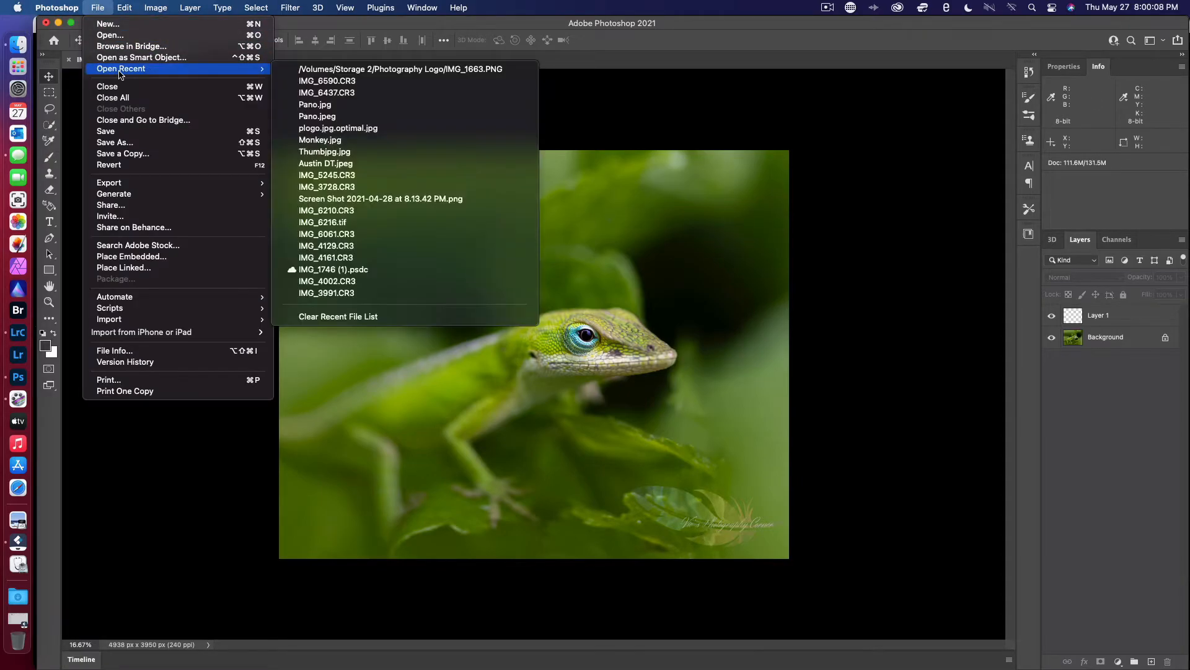
{"action": "mouse_move", "coordinate": [128, 181]}
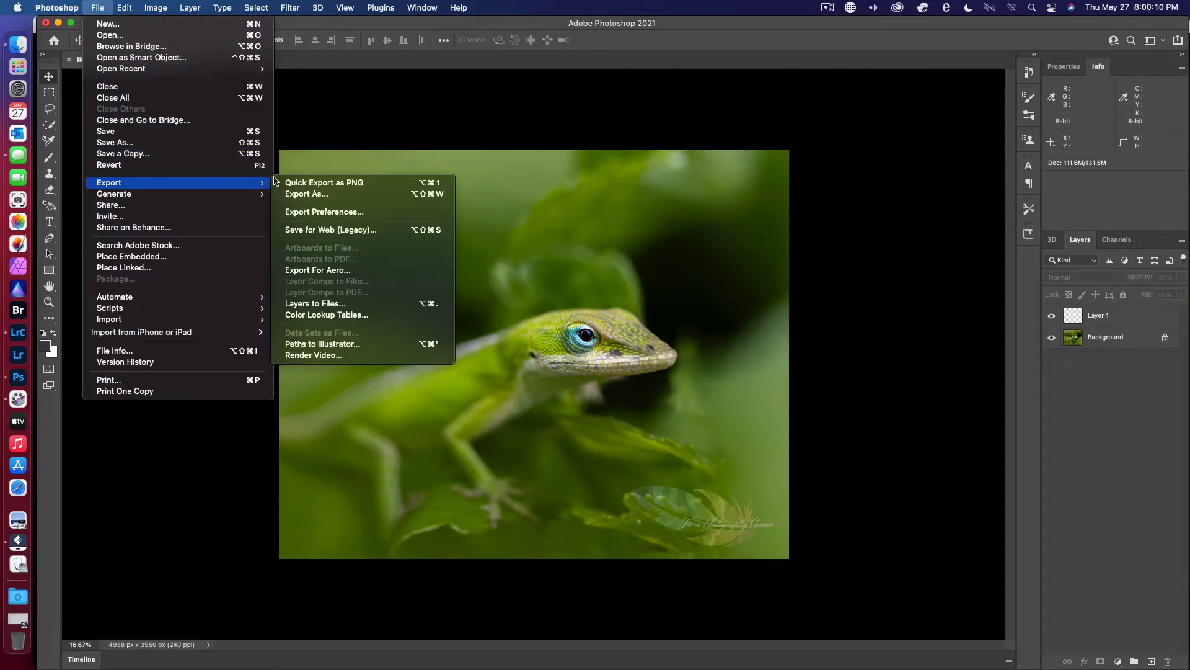
{"action": "left_click", "coordinate": [306, 194]}
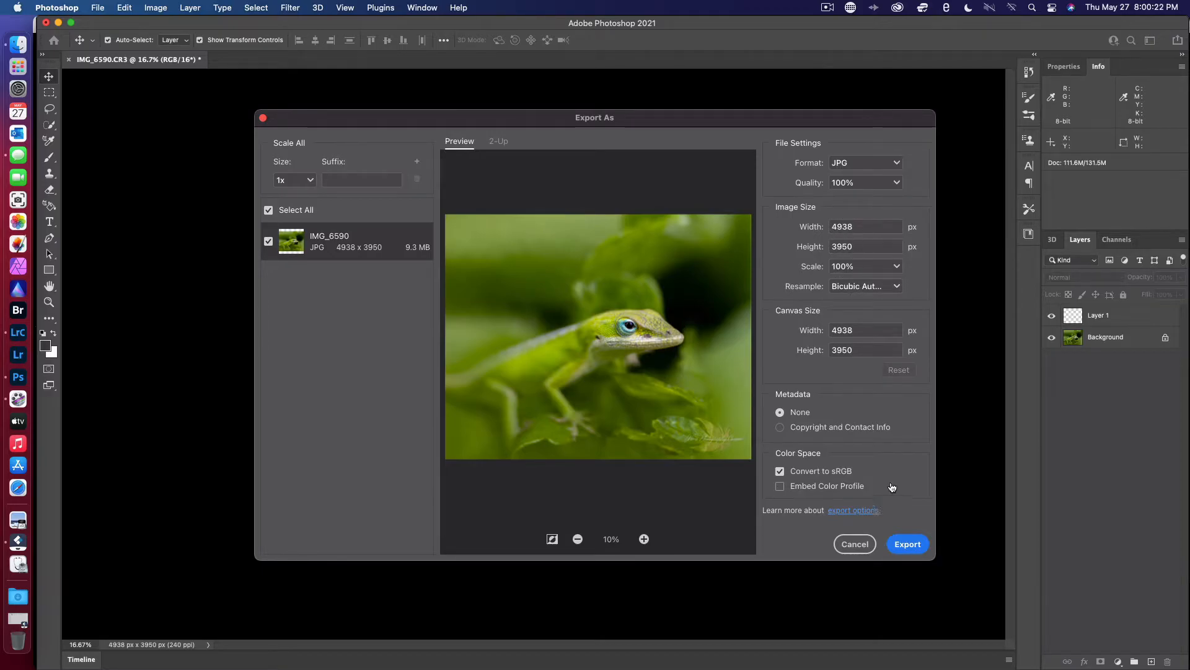
{"action": "left_click", "coordinate": [908, 544]}
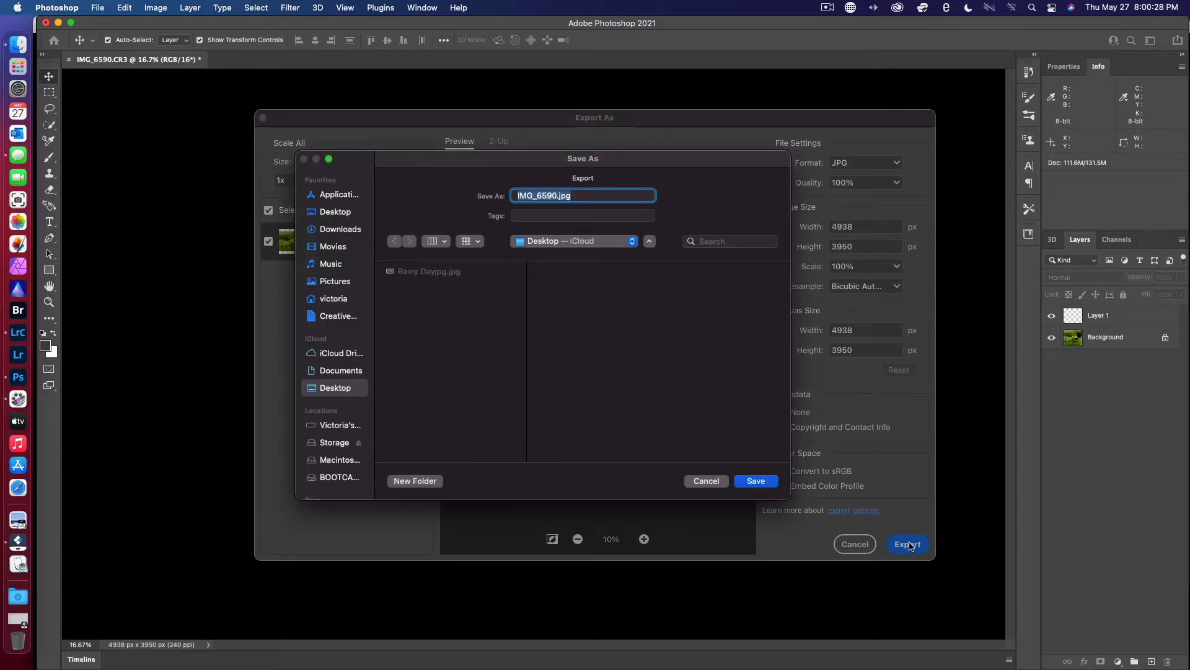
{"action": "type", "text": "Anole"}
{"action": "left_click", "coordinate": [767, 484]}
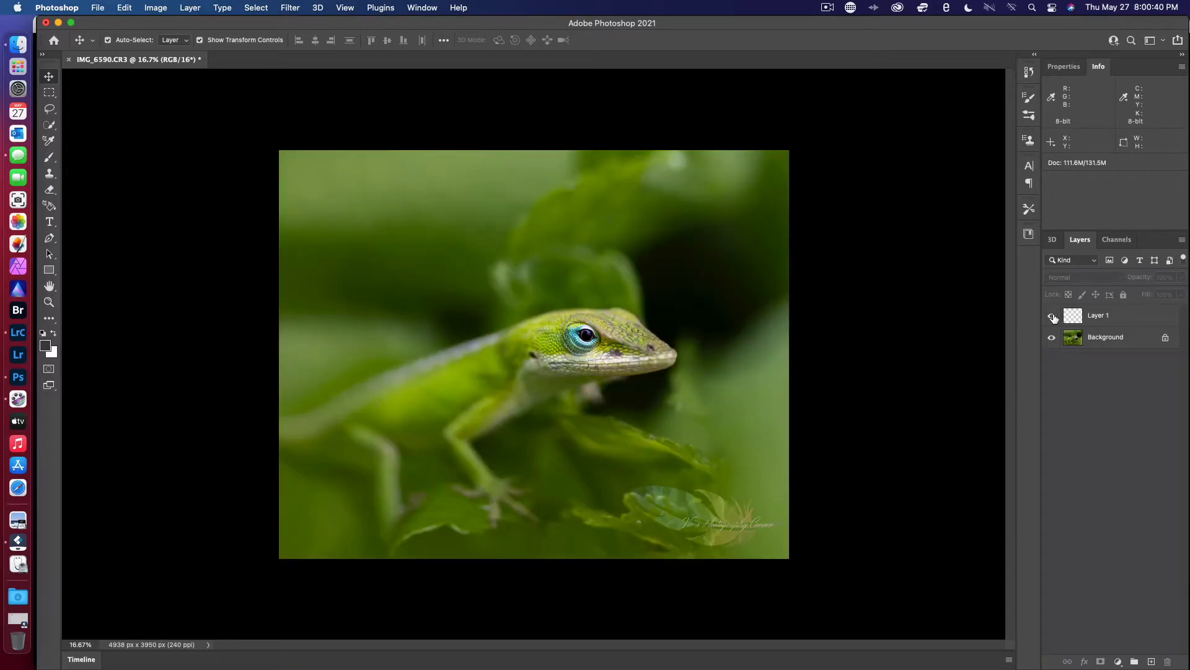
Hide the feather logo layer in the lizard document.
{"action": "left_click", "coordinate": [1052, 317]}
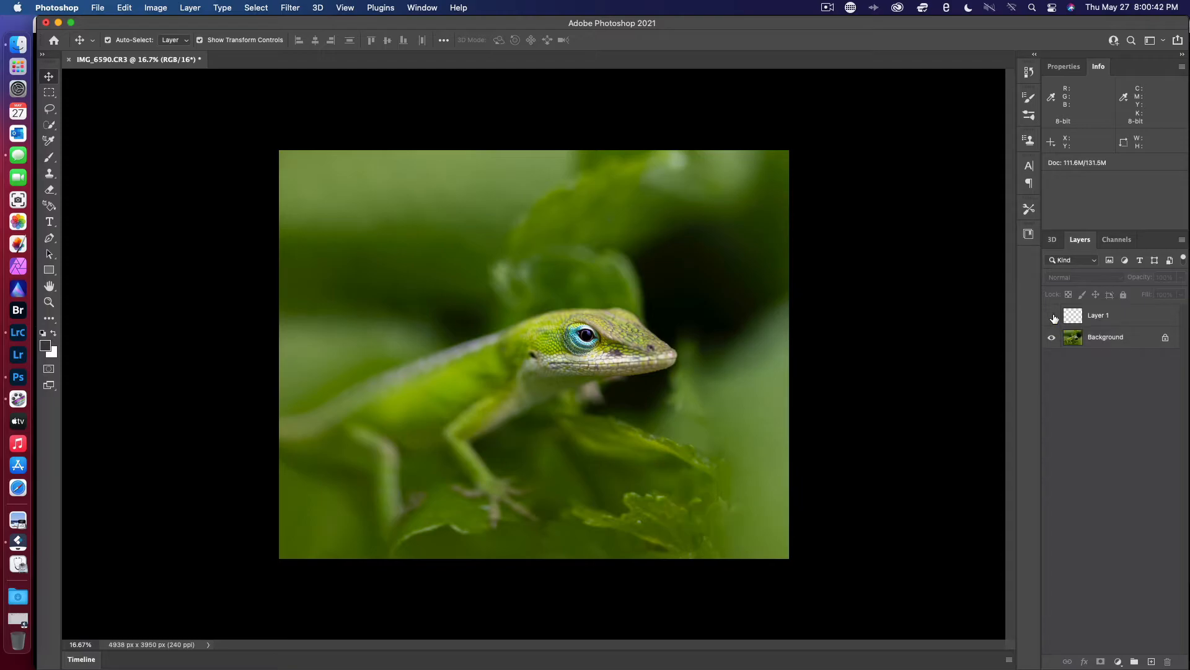
{"action": "left_click", "coordinate": [99, 8]}
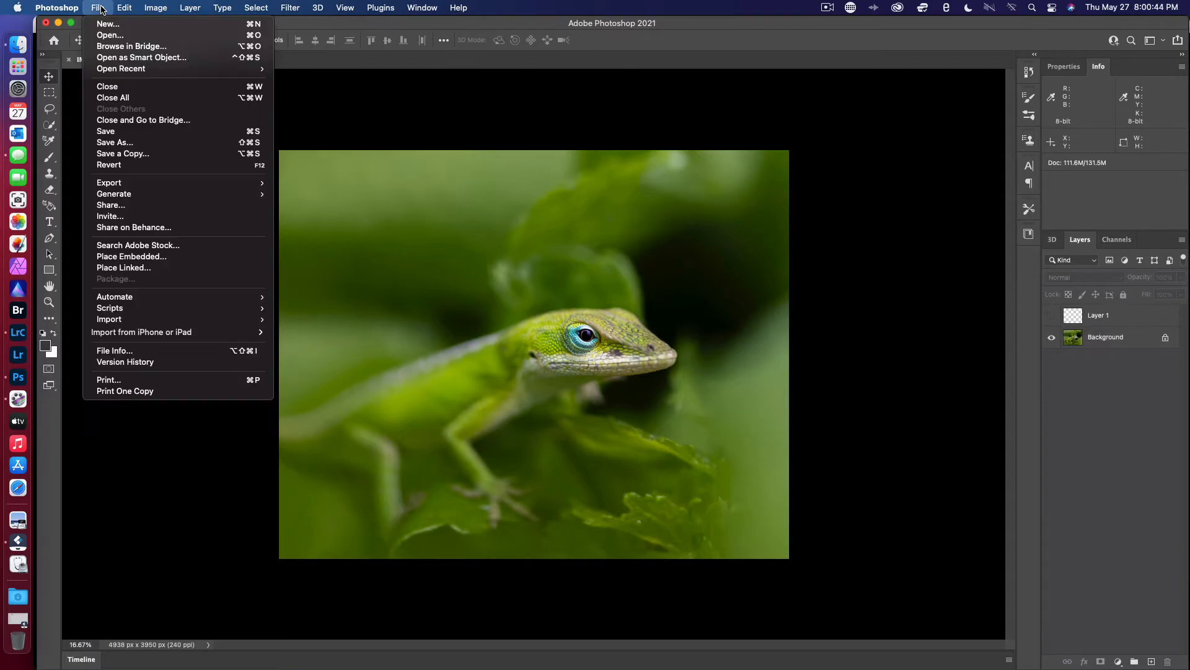
{"action": "mouse_move", "coordinate": [186, 8]}
{"action": "mouse_move", "coordinate": [200, 28]}
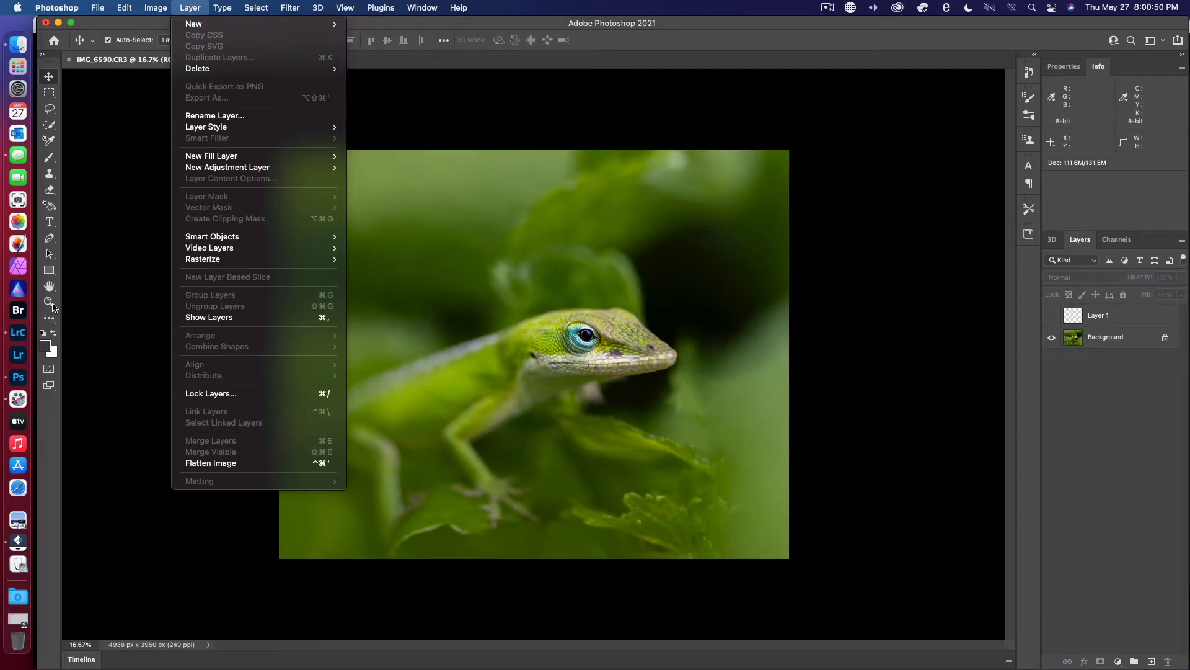
{"action": "left_click", "coordinate": [49, 271]}
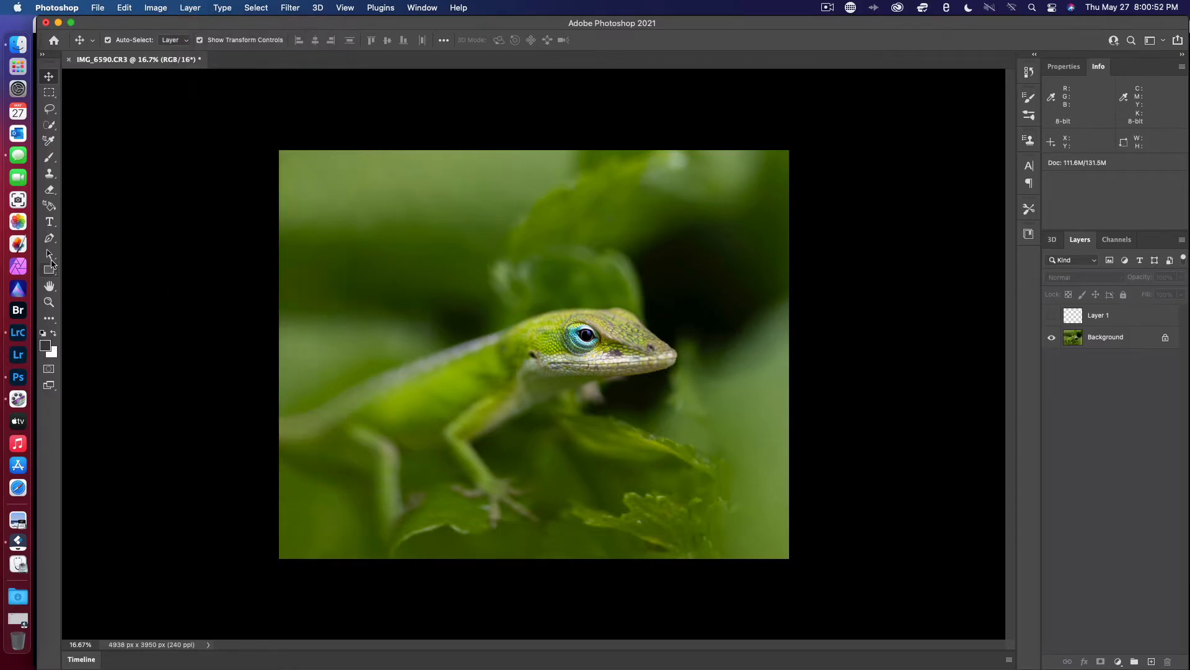
{"action": "left_click", "coordinate": [50, 221]}
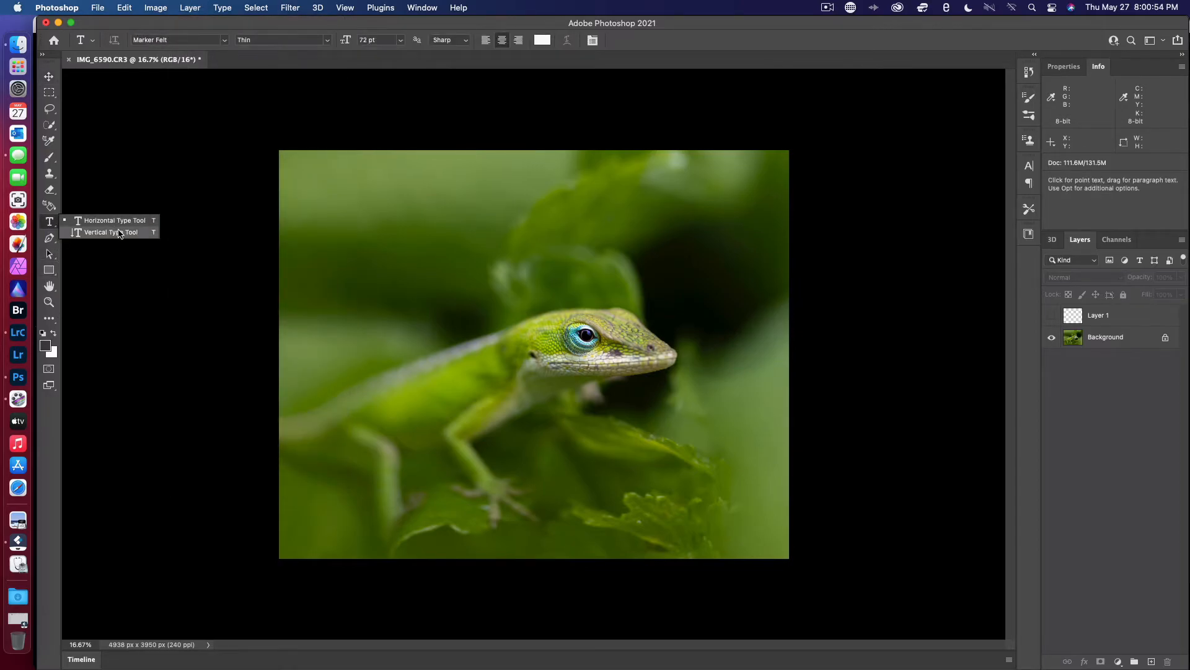
{"action": "left_click", "coordinate": [252, 208]}
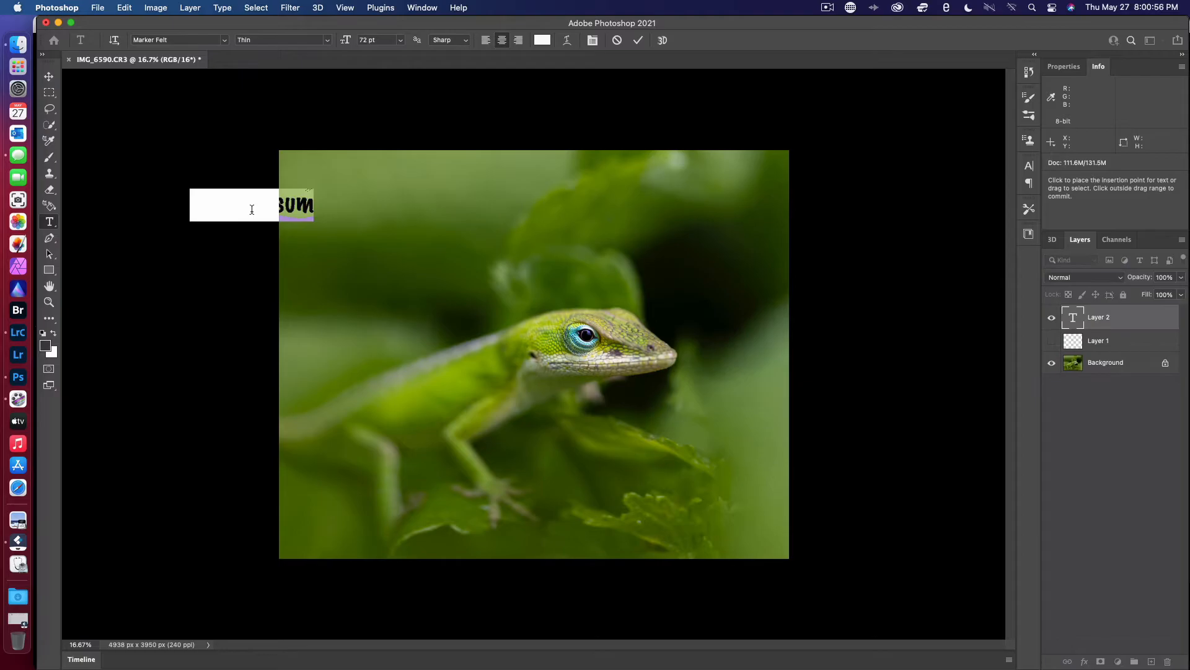
{"action": "left_click", "coordinate": [48, 76]}
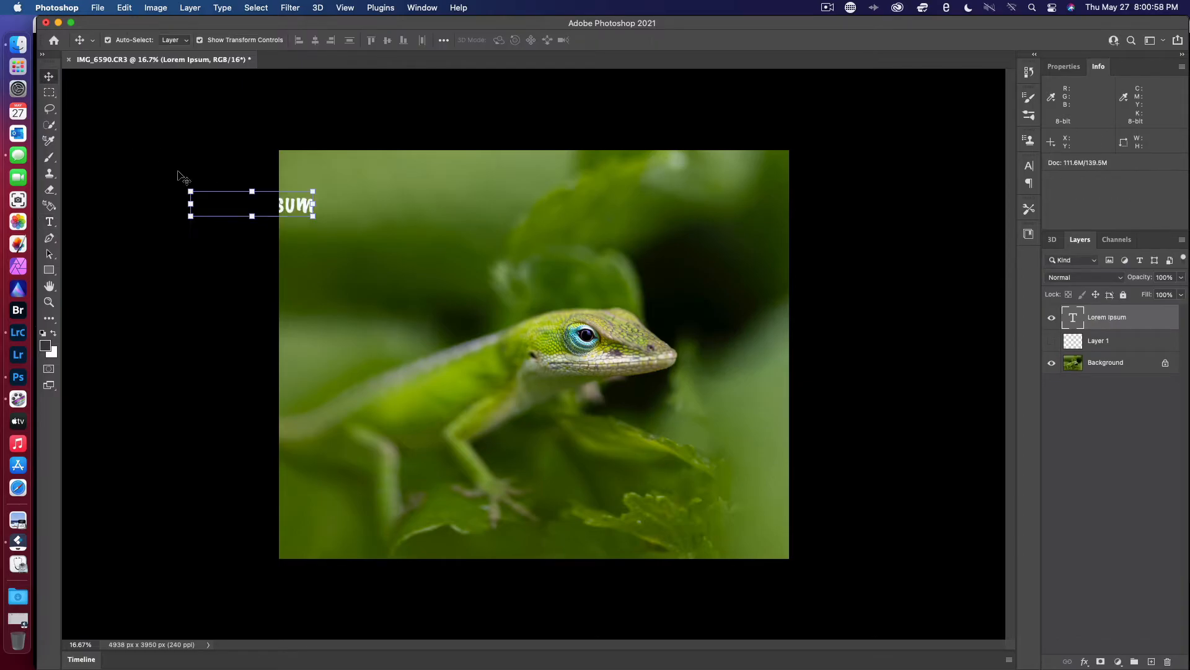
{"action": "left_click_drag", "start_coordinate": [254, 209], "coordinate": [535, 314]}
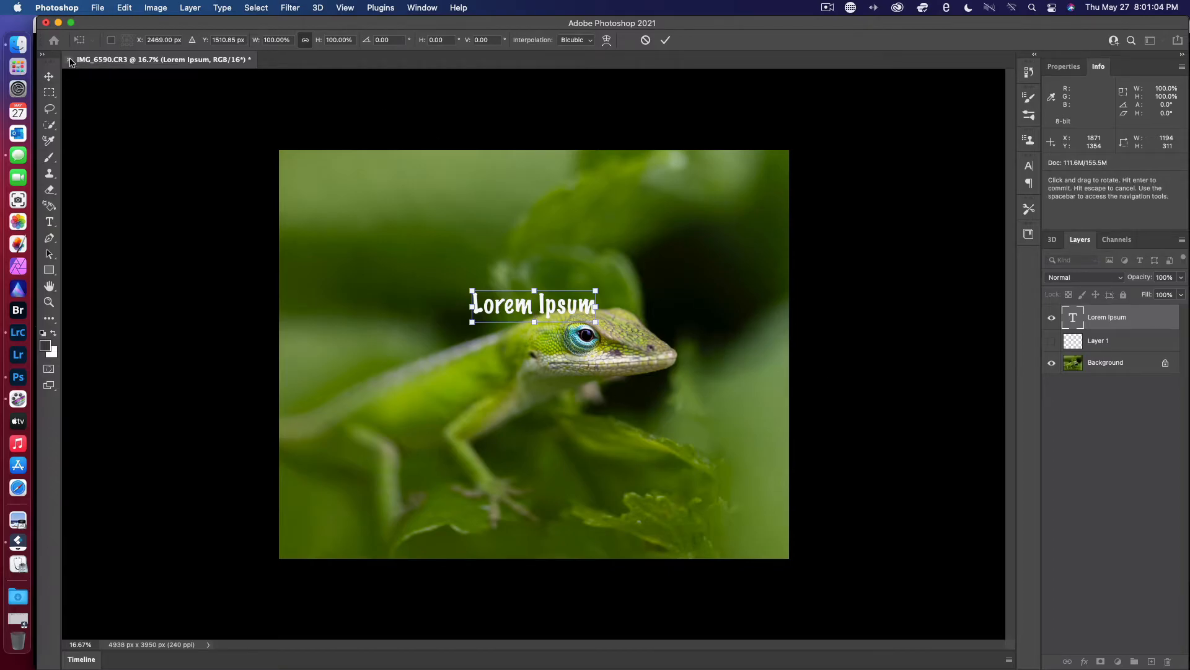
{"action": "right_click", "coordinate": [1114, 325]}
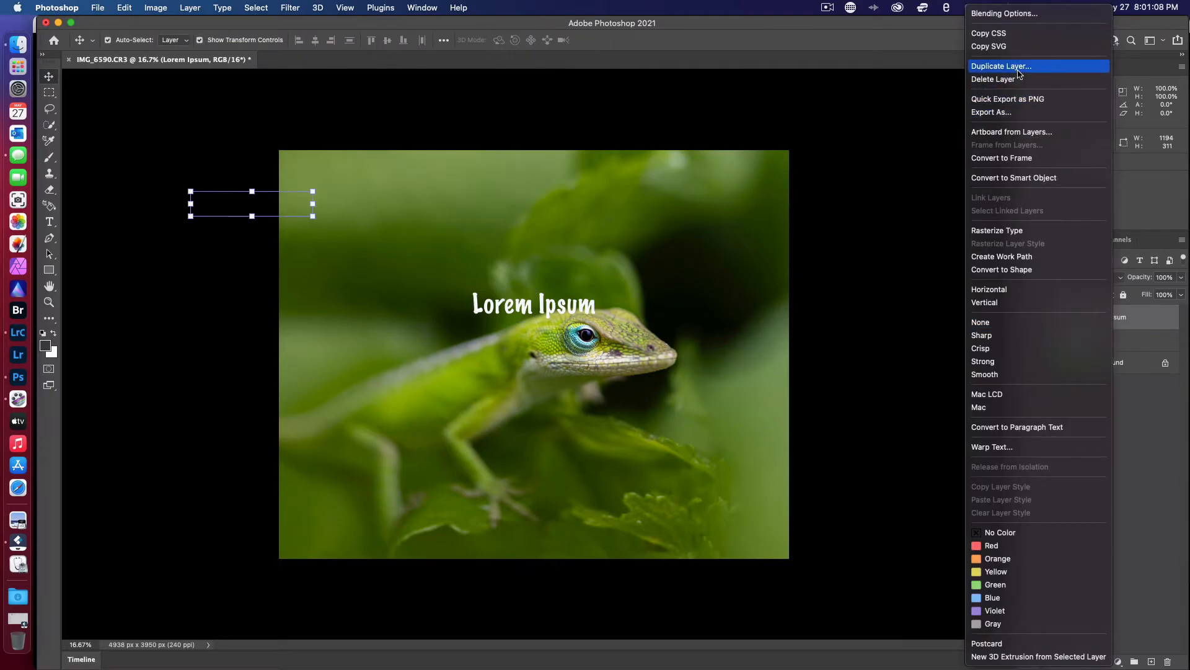
{"action": "left_click", "coordinate": [1017, 79]}
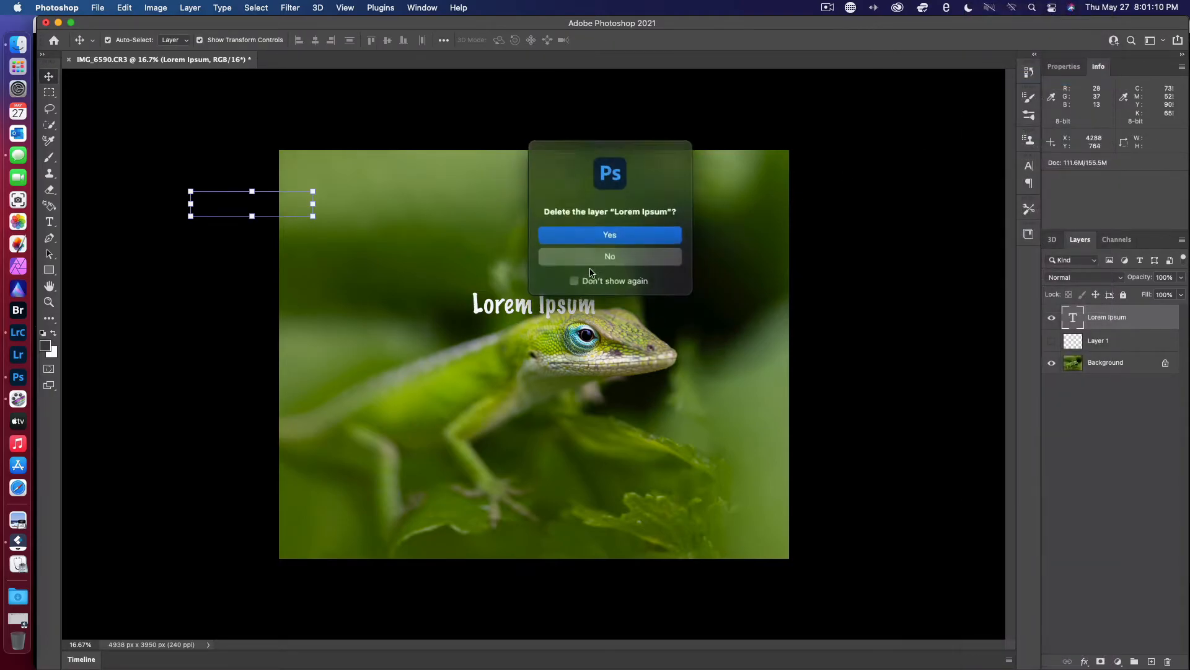
{"action": "left_click", "coordinate": [596, 237]}
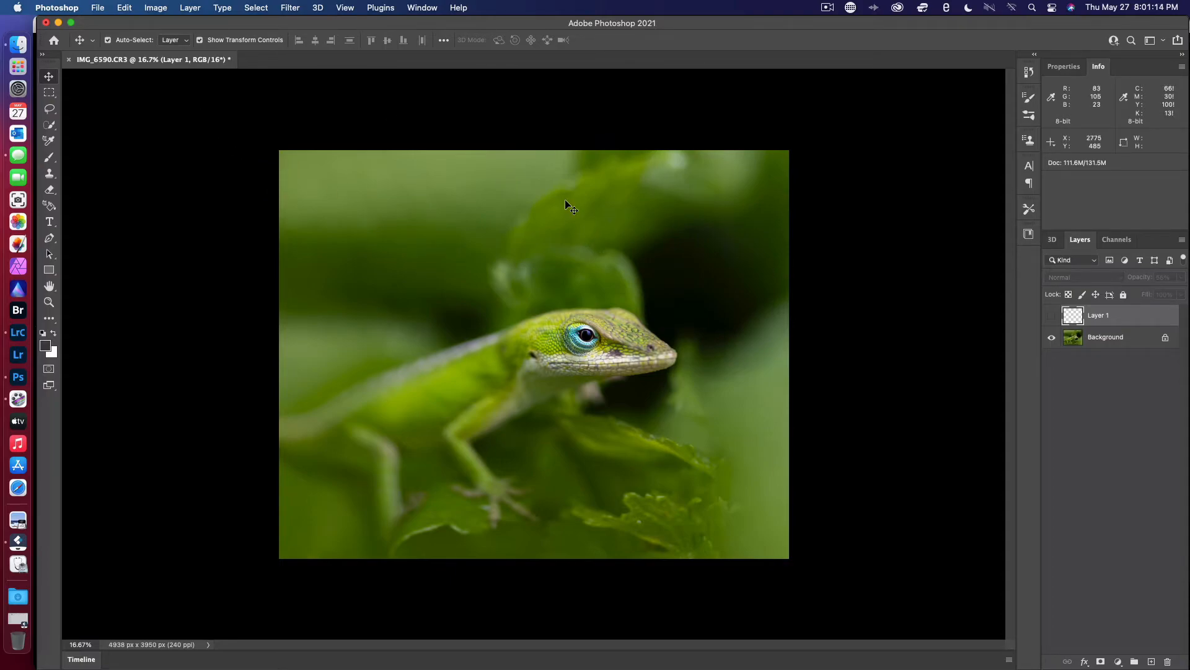
Close the IMG_6590.CR3 document without saving and switch back to Lightroom Classic.
{"action": "left_click", "coordinate": [69, 60]}
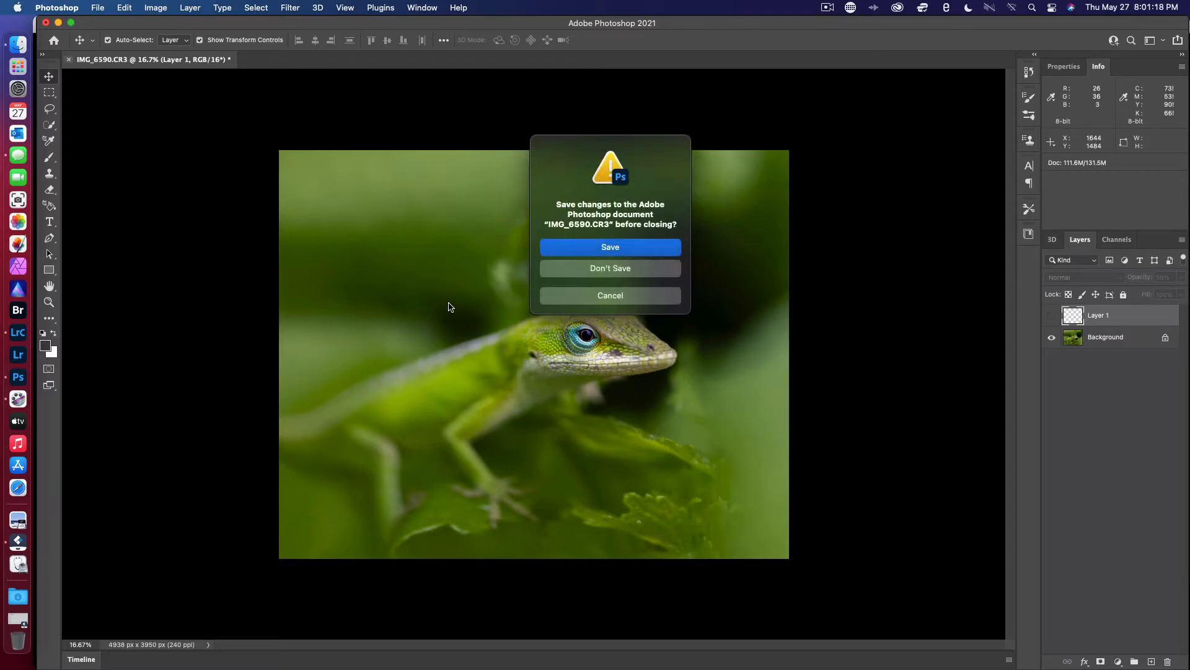
{"action": "left_click", "coordinate": [606, 275]}
{"action": "key", "text": "ctrl+Up"}
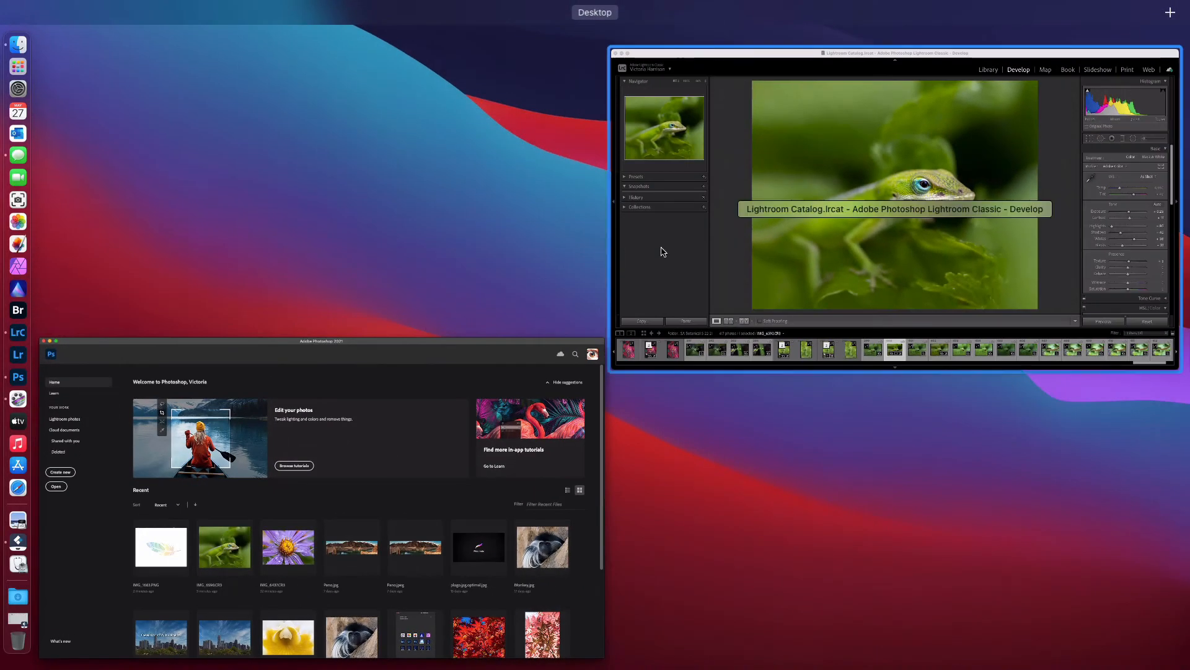
{"action": "left_click", "coordinate": [668, 269]}
Set the lizard photo's crop aspect to Original so it covers the full frame, and apply the crop.
{"action": "left_click", "coordinate": [1010, 197]}
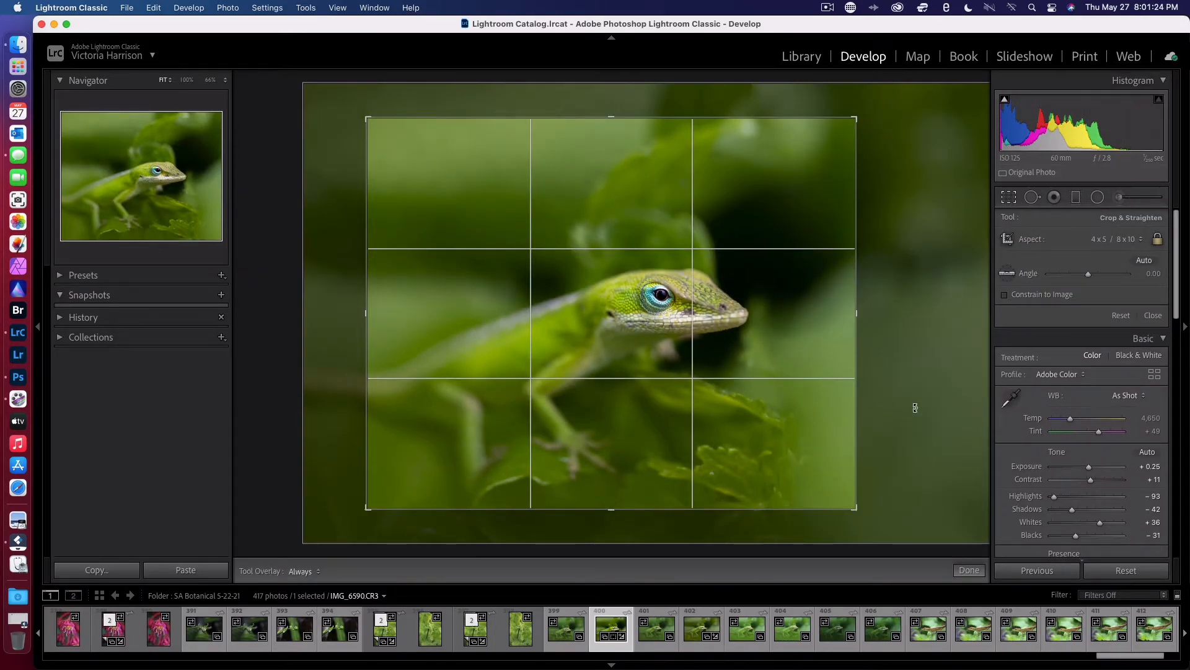
{"action": "left_click", "coordinate": [1114, 239]}
{"action": "left_click", "coordinate": [1116, 188]}
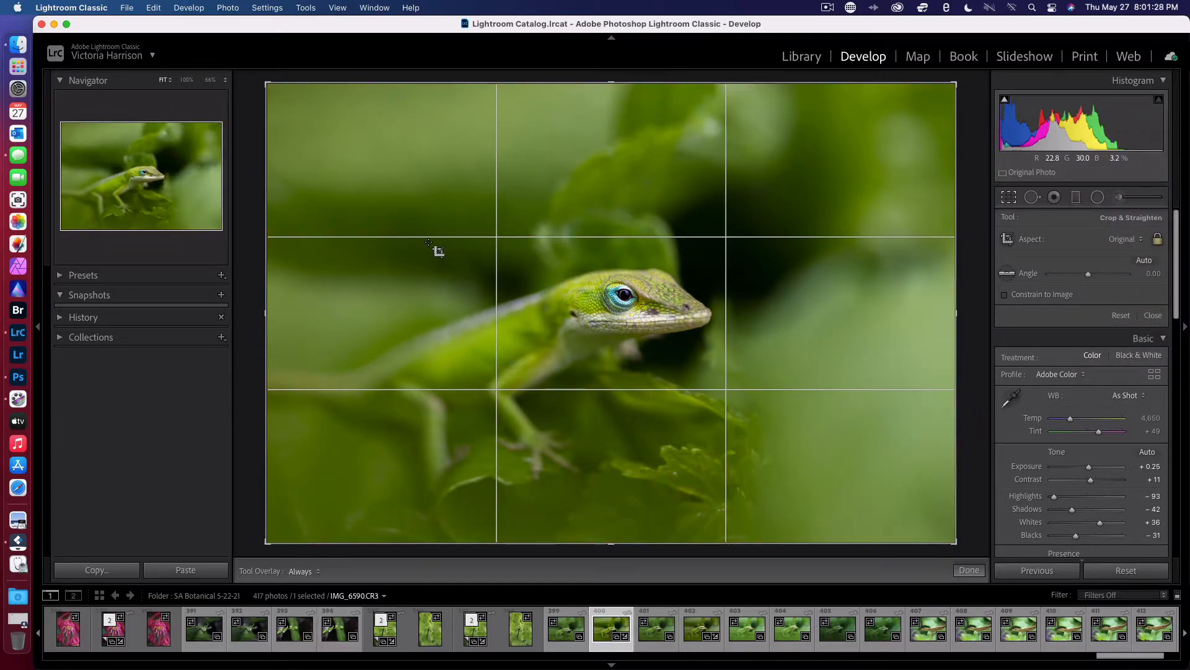
{"action": "key", "text": "Return"}
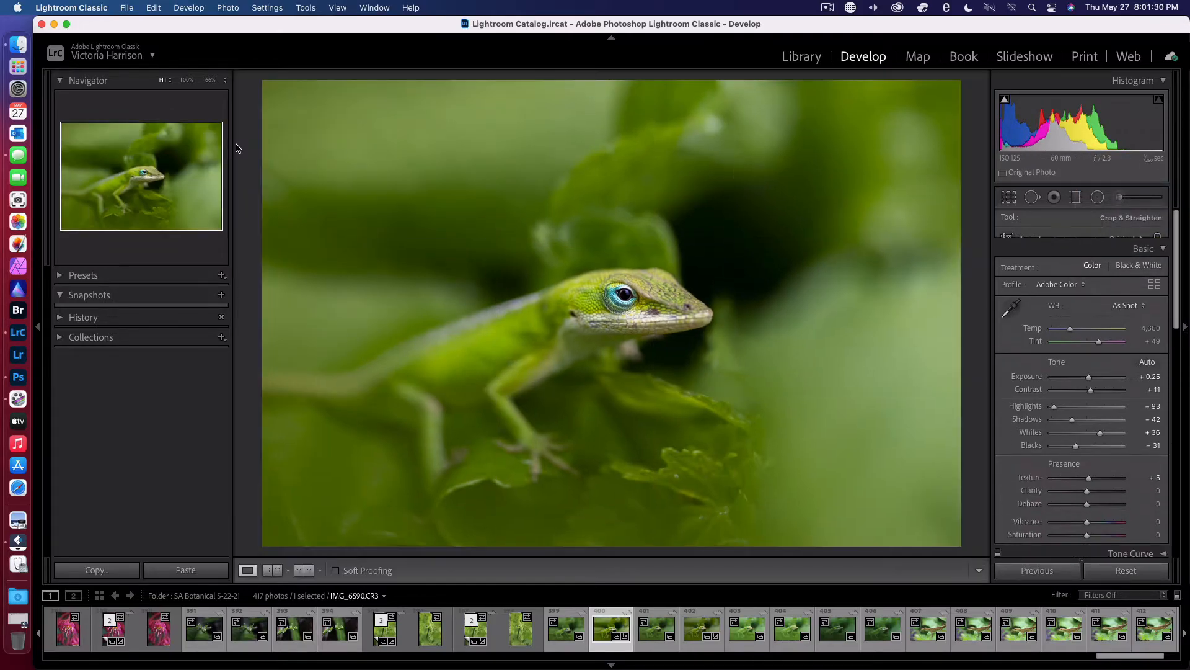
Send the recropped lizard photo to Adobe Photoshop 2021 for editing.
{"action": "right_click", "coordinate": [345, 205]}
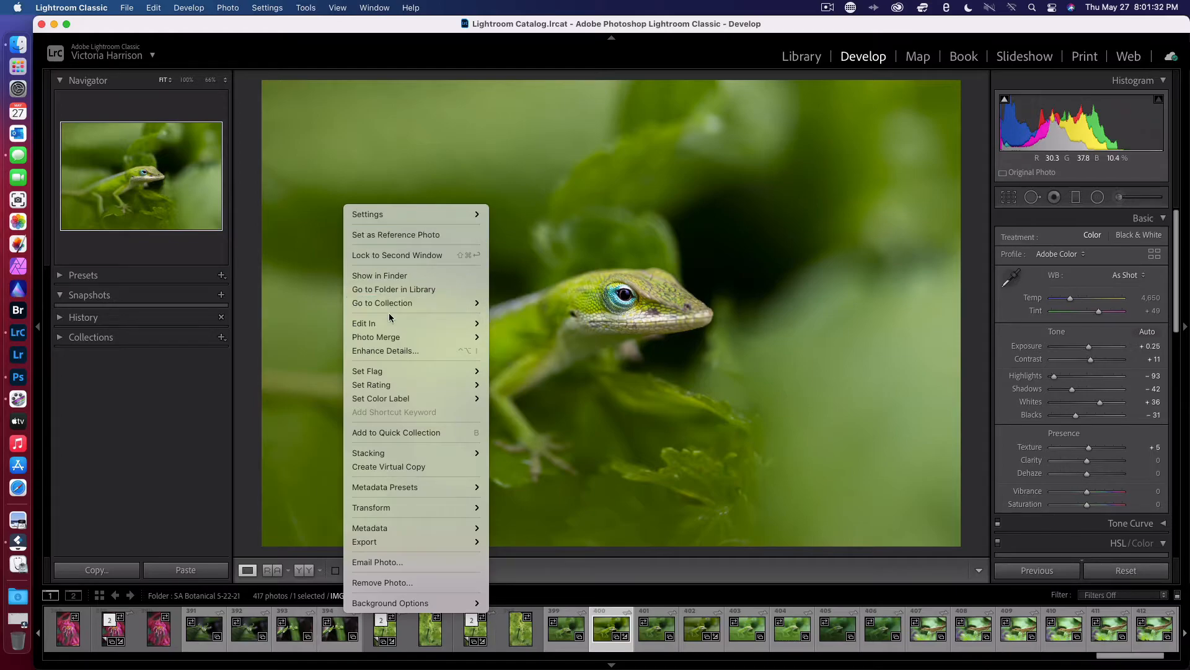
{"action": "mouse_move", "coordinate": [389, 322]}
{"action": "left_click", "coordinate": [540, 324]}
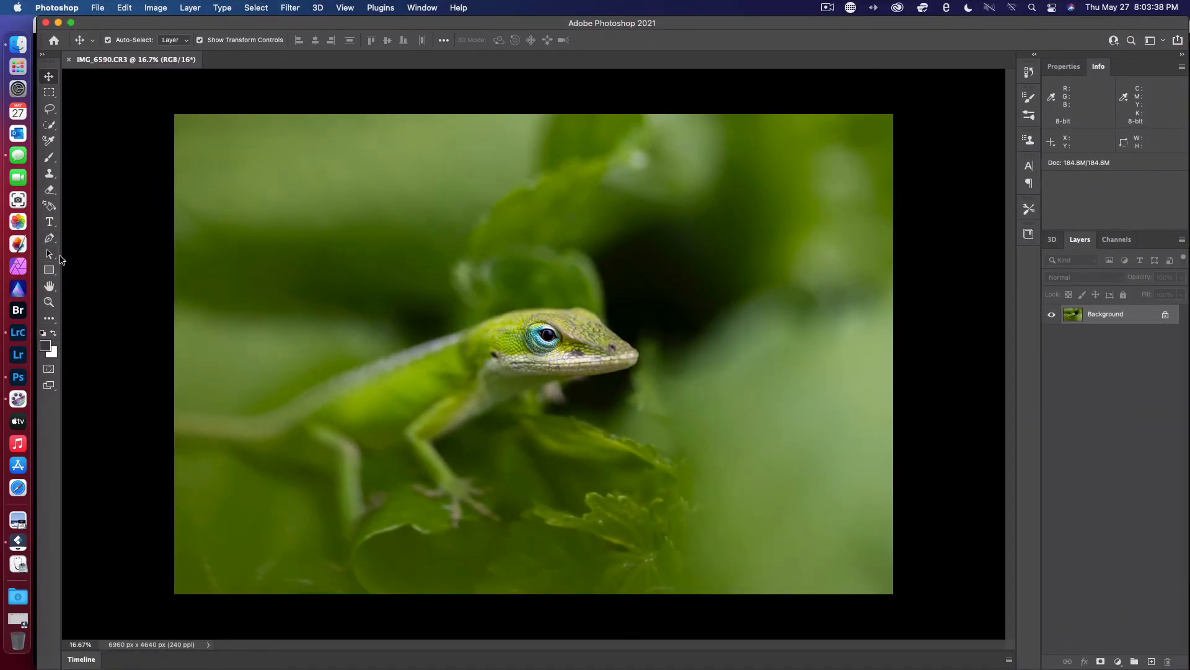
Add a wide text box above the lizard's head containing "Editing in Lightroom Classic & Photoshop".
{"action": "left_click", "coordinate": [53, 227]}
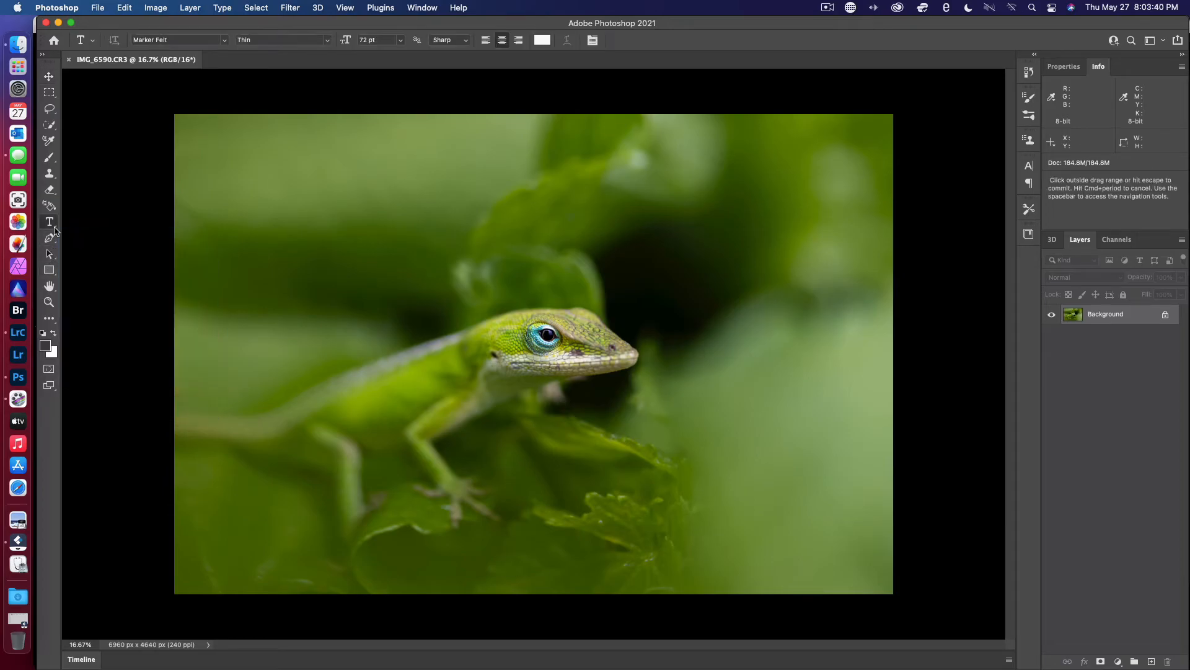
{"action": "left_click_drag", "start_coordinate": [233, 227], "coordinate": [820, 304]}
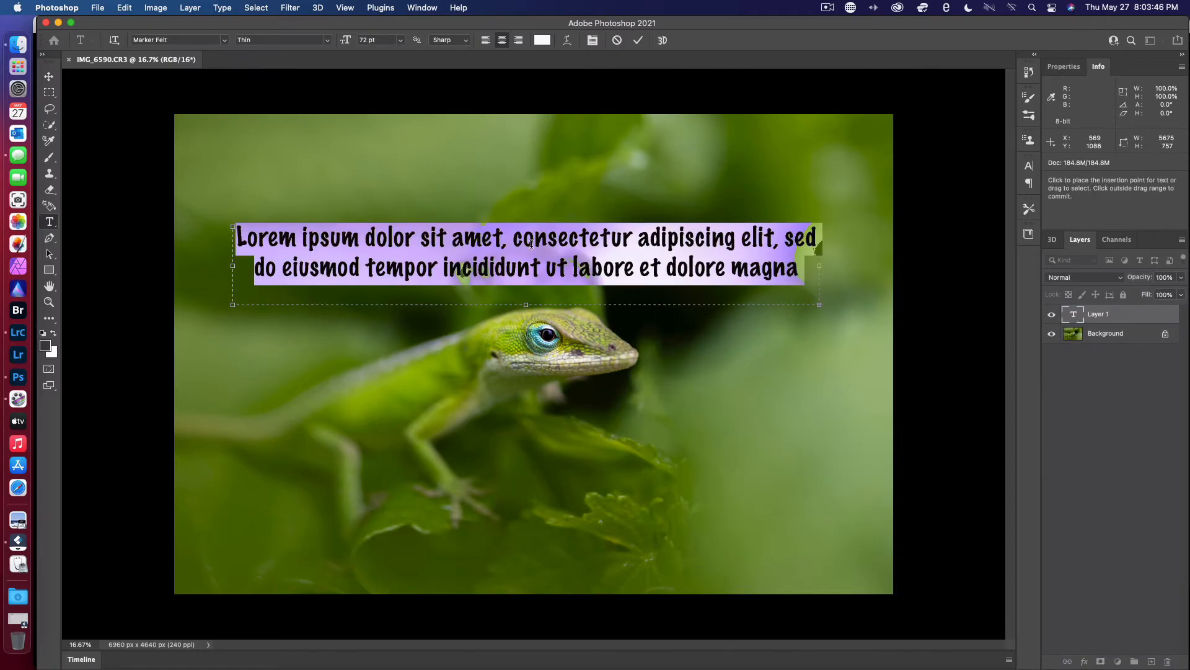
{"action": "key", "text": "BackSpace"}
{"action": "type", "text": "Editing"}
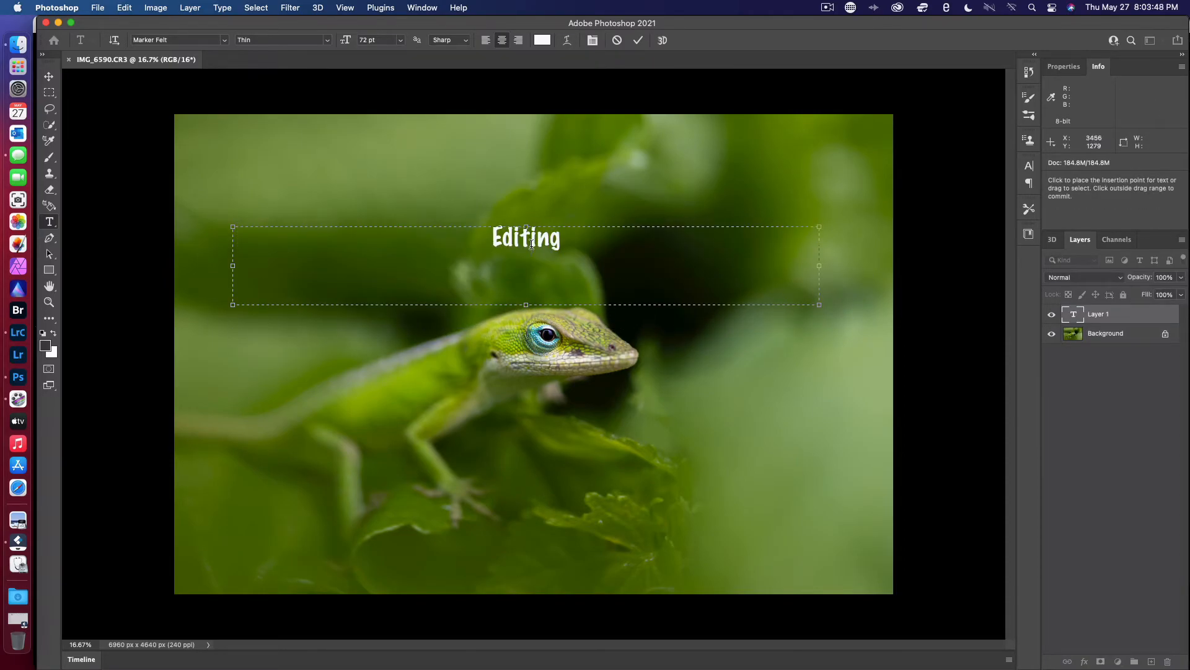
{"action": "type", "text": " in Lightroom Classic"}
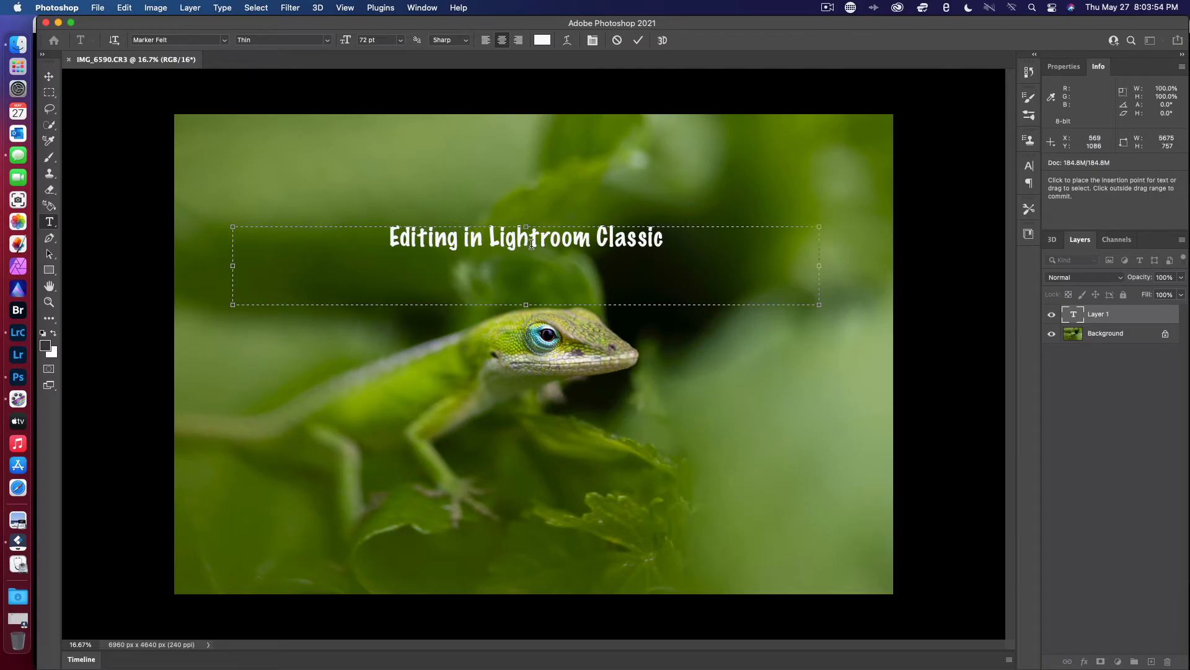
{"action": "type", "text": " & Photoshop"}
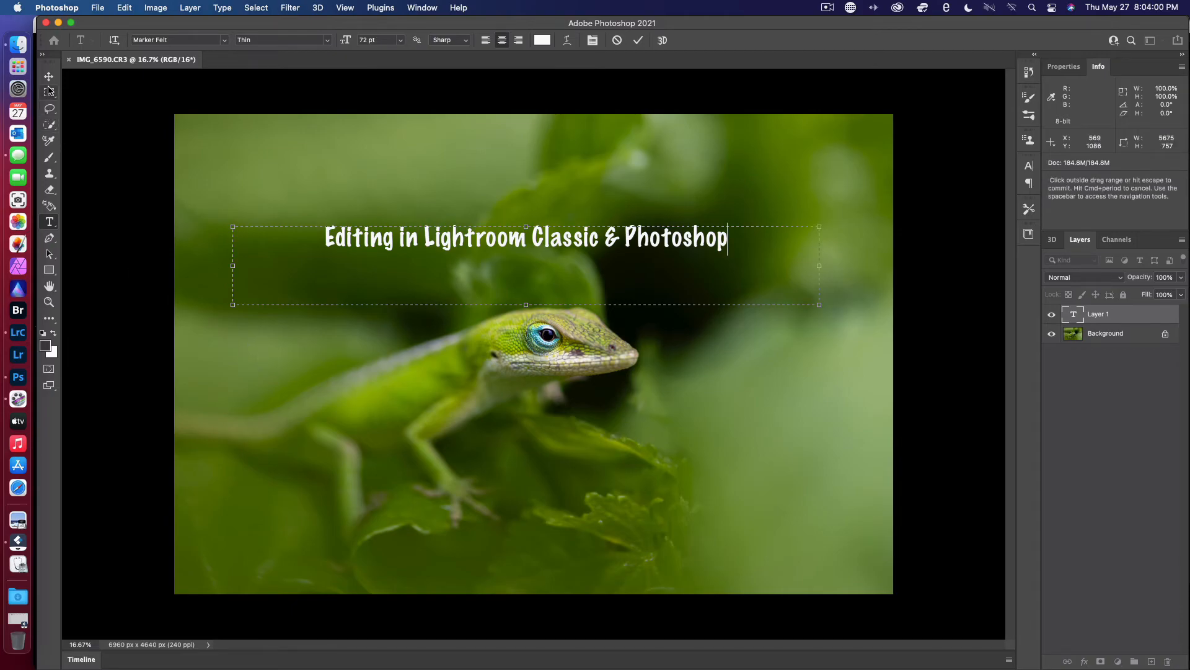
Tighten the title's text box to about 4550 x 285 px, and scale the title to about 170%, centred across the photo.
{"action": "left_click_drag", "start_coordinate": [524, 305], "coordinate": [525, 260]}
{"action": "left_click_drag", "start_coordinate": [232, 243], "coordinate": [312, 238]}
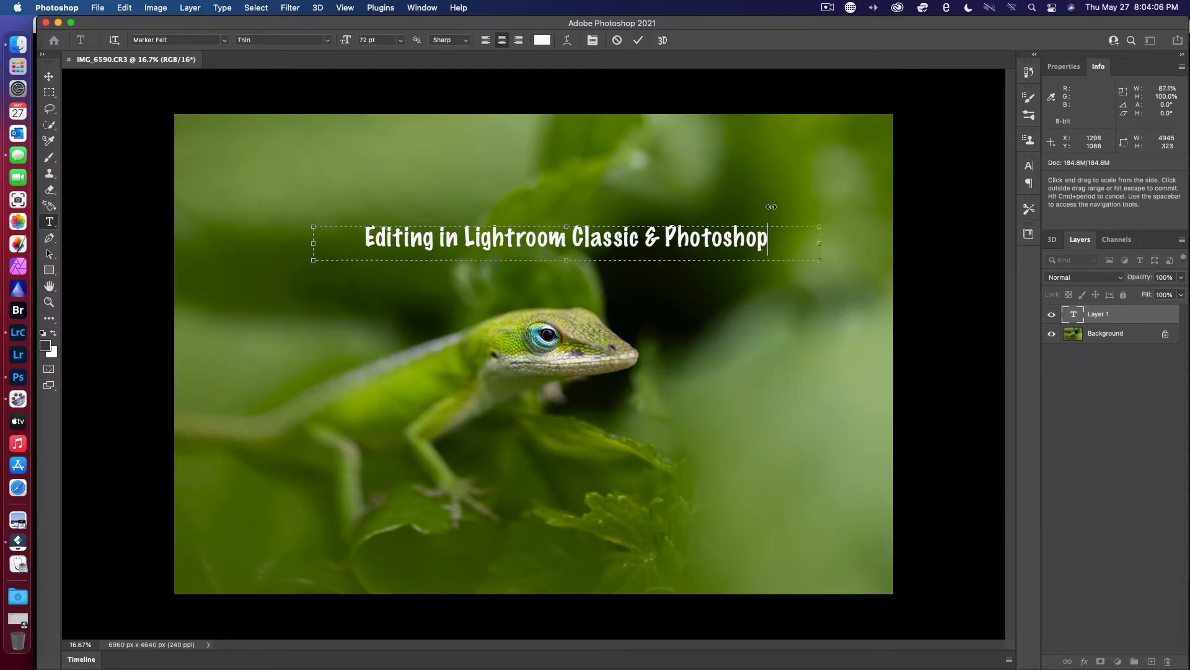
{"action": "left_click_drag", "start_coordinate": [819, 243], "coordinate": [781, 244]}
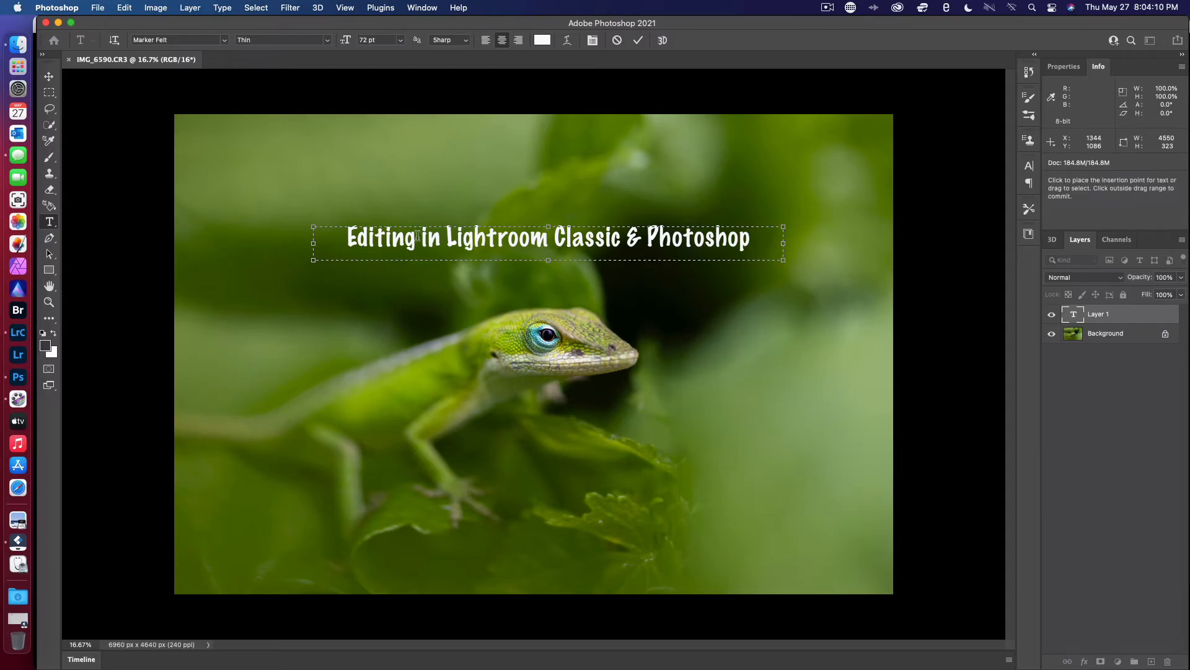
{"action": "left_click_drag", "start_coordinate": [548, 257], "coordinate": [549, 255]}
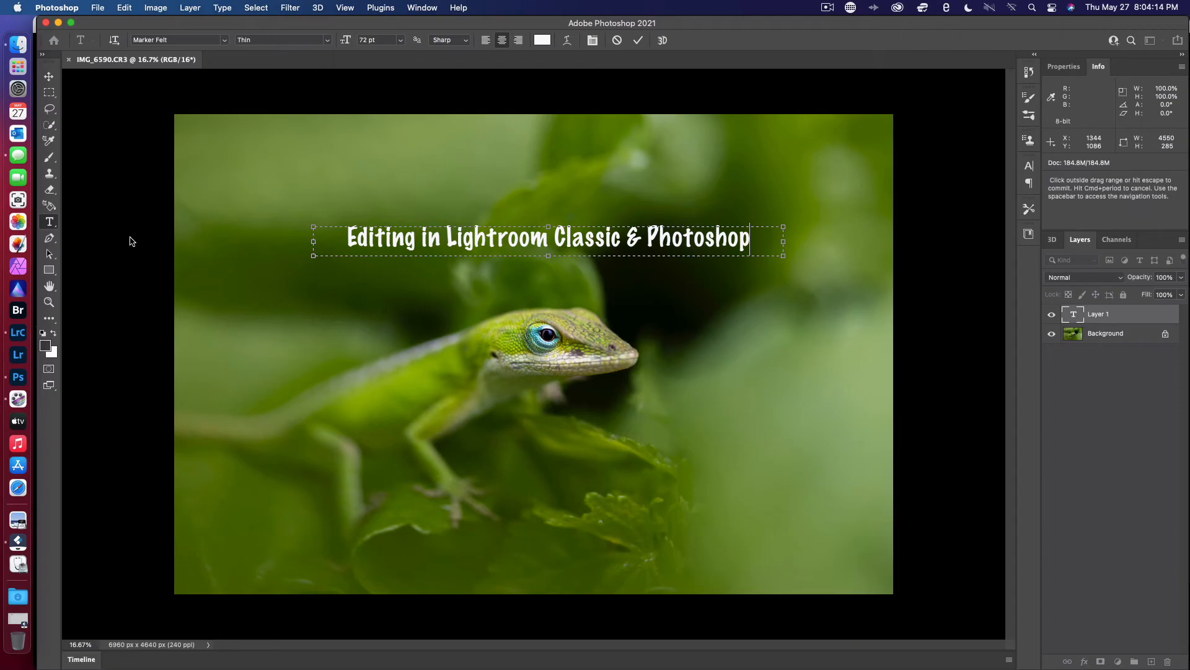
{"action": "left_click", "coordinate": [49, 76]}
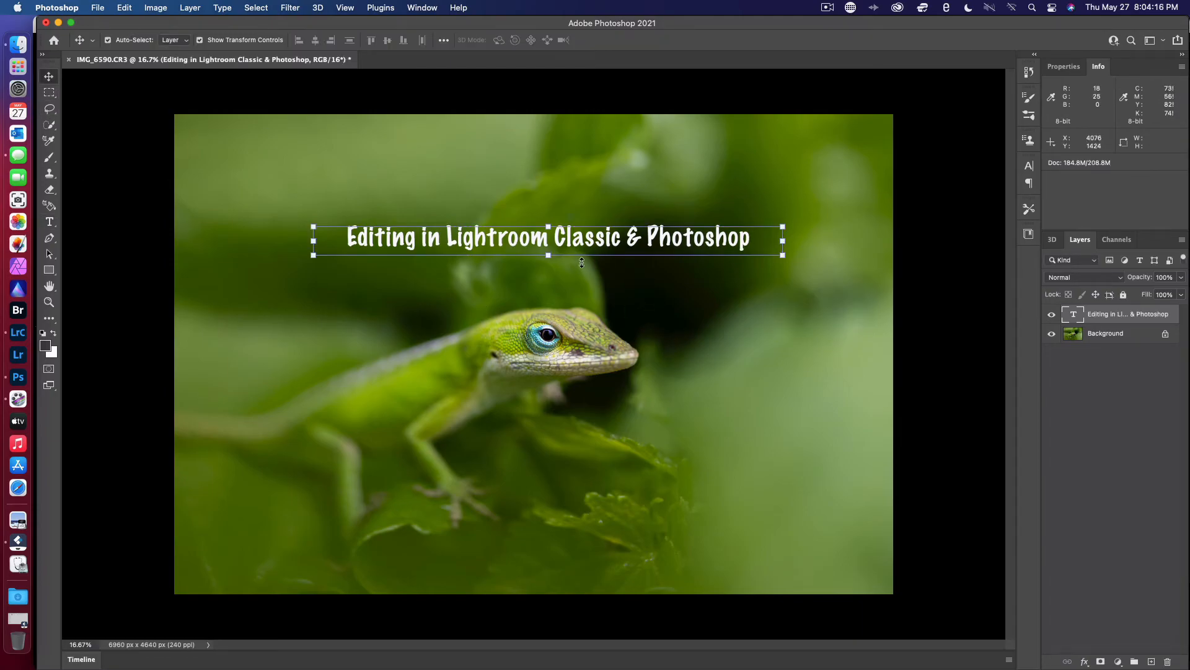
{"action": "left_click_drag", "start_coordinate": [548, 255], "coordinate": [522, 264]}
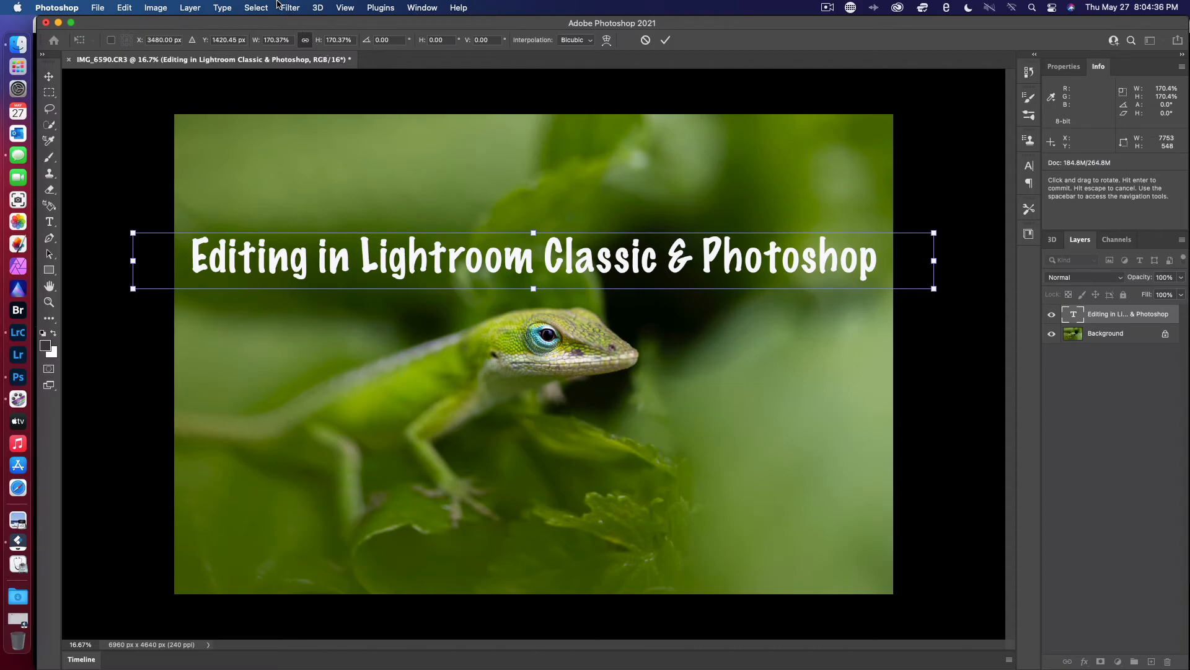
{"action": "left_click", "coordinate": [231, 11]}
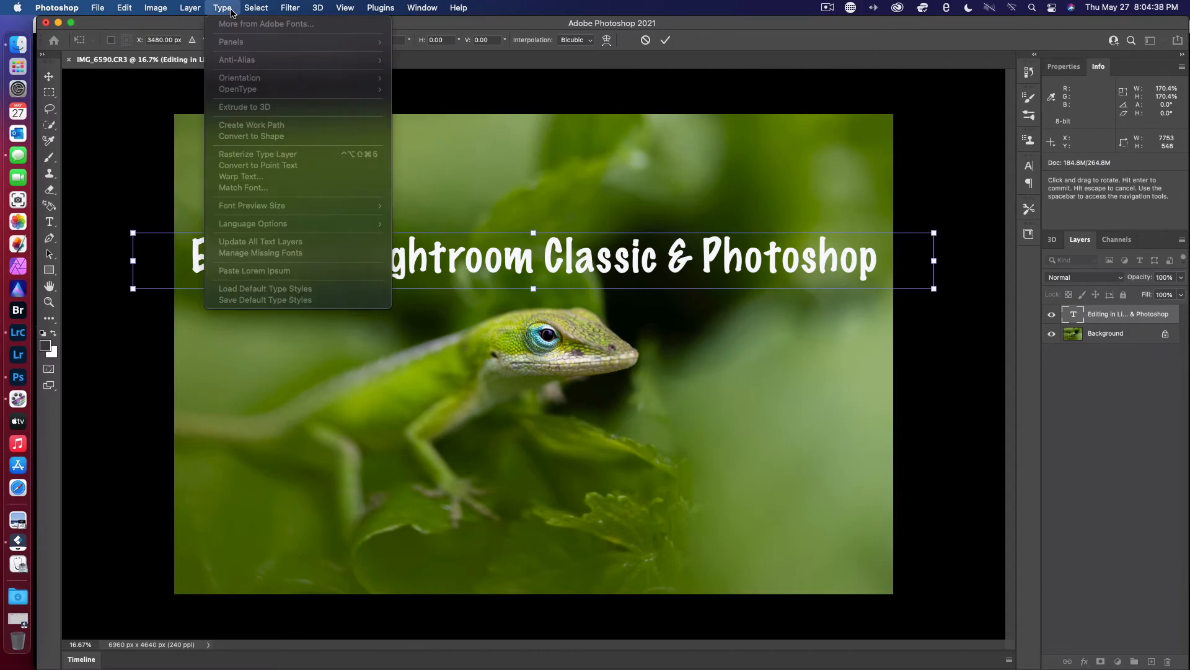
{"action": "mouse_move", "coordinate": [201, 11]}
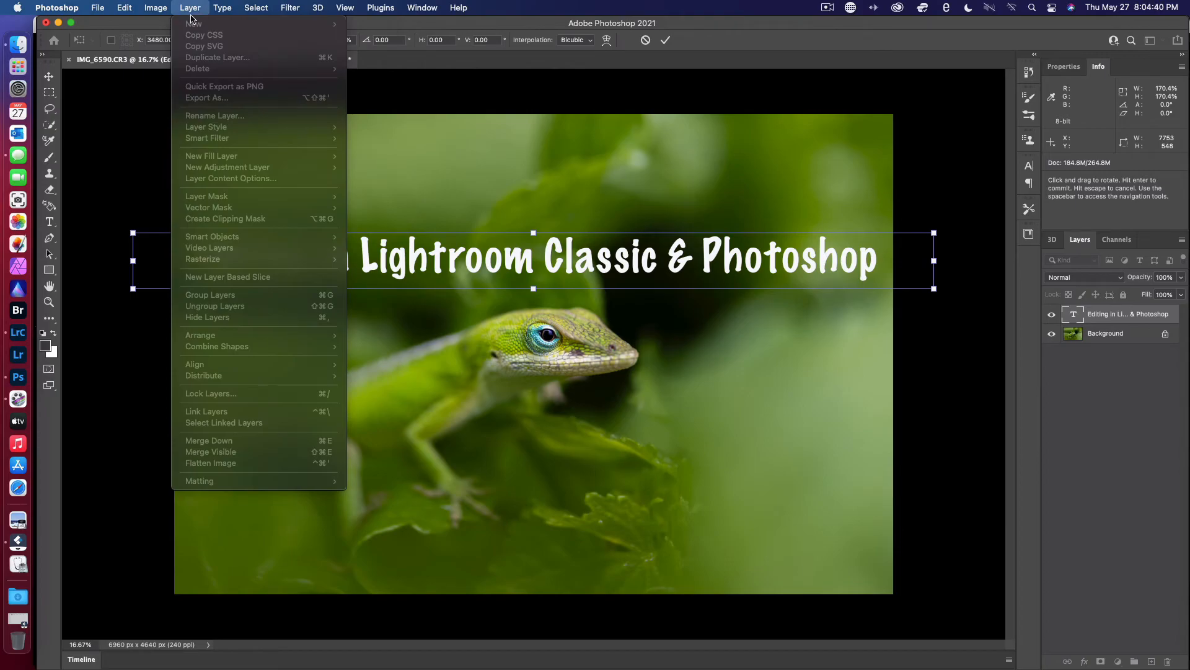
{"action": "left_click", "coordinate": [131, 152]}
{"action": "left_click", "coordinate": [187, 9]}
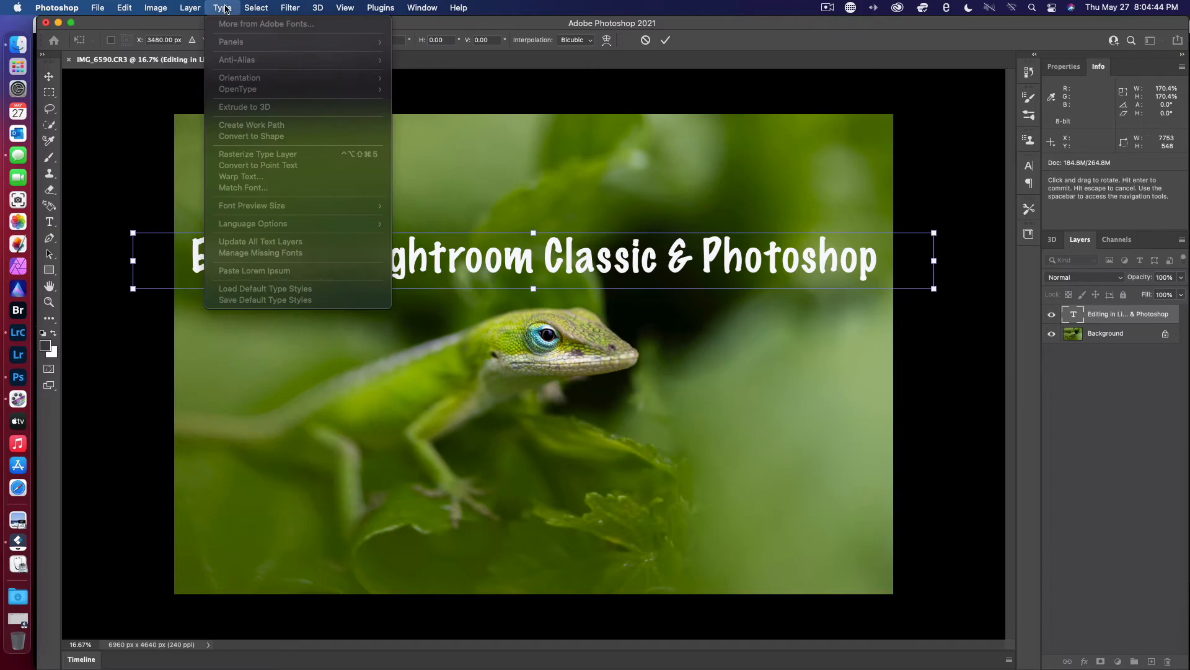
{"action": "mouse_move", "coordinate": [284, 11]}
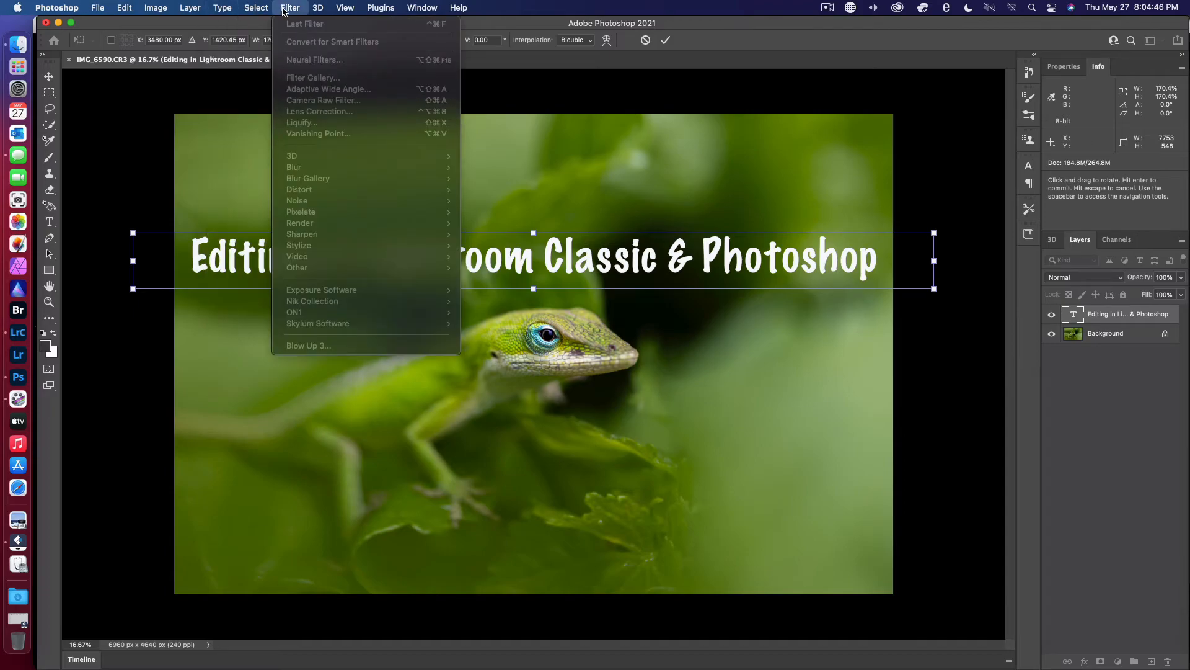
{"action": "left_click", "coordinate": [211, 26]}
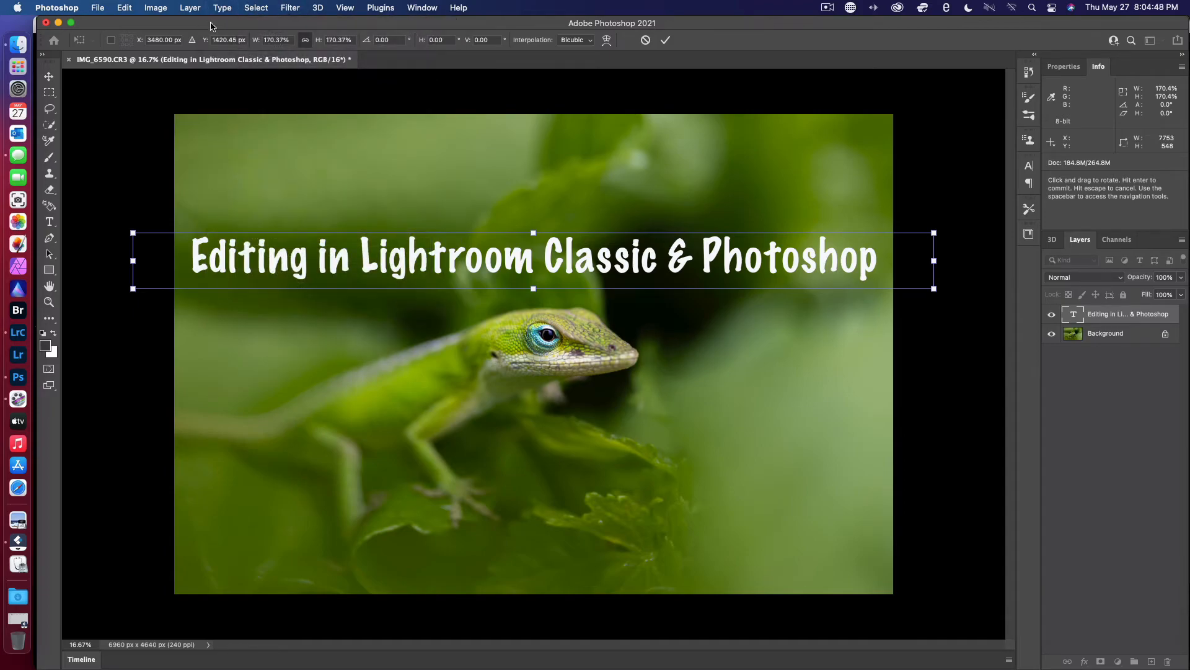
{"action": "left_click", "coordinate": [192, 9]}
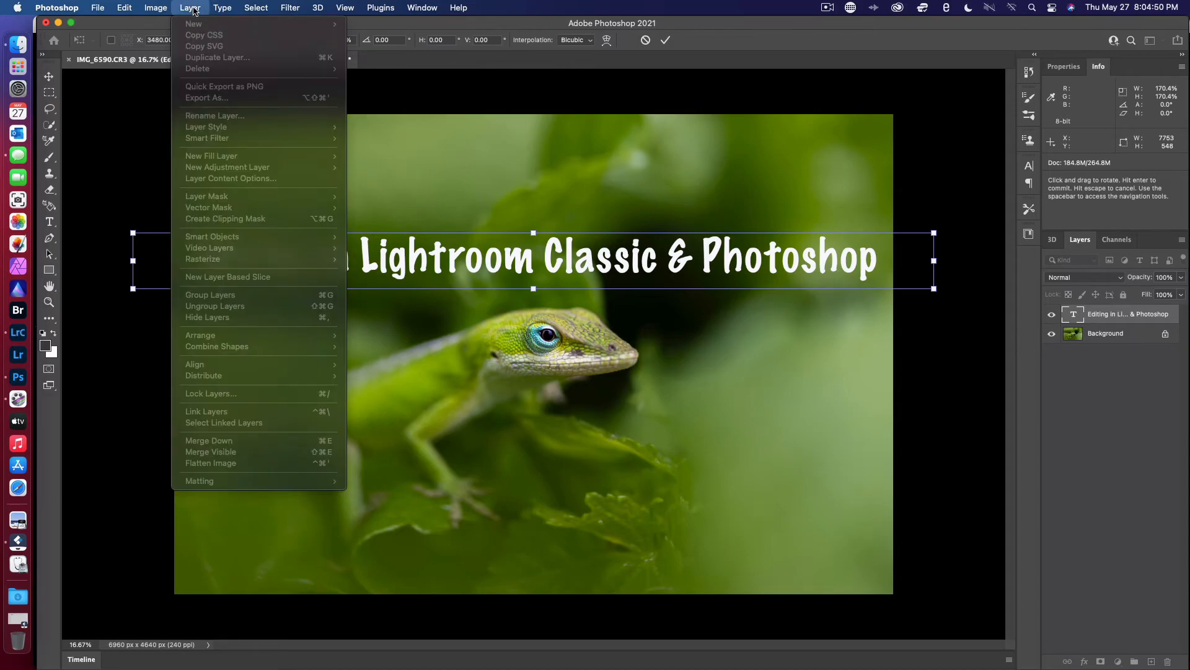
{"action": "left_click", "coordinate": [147, 475]}
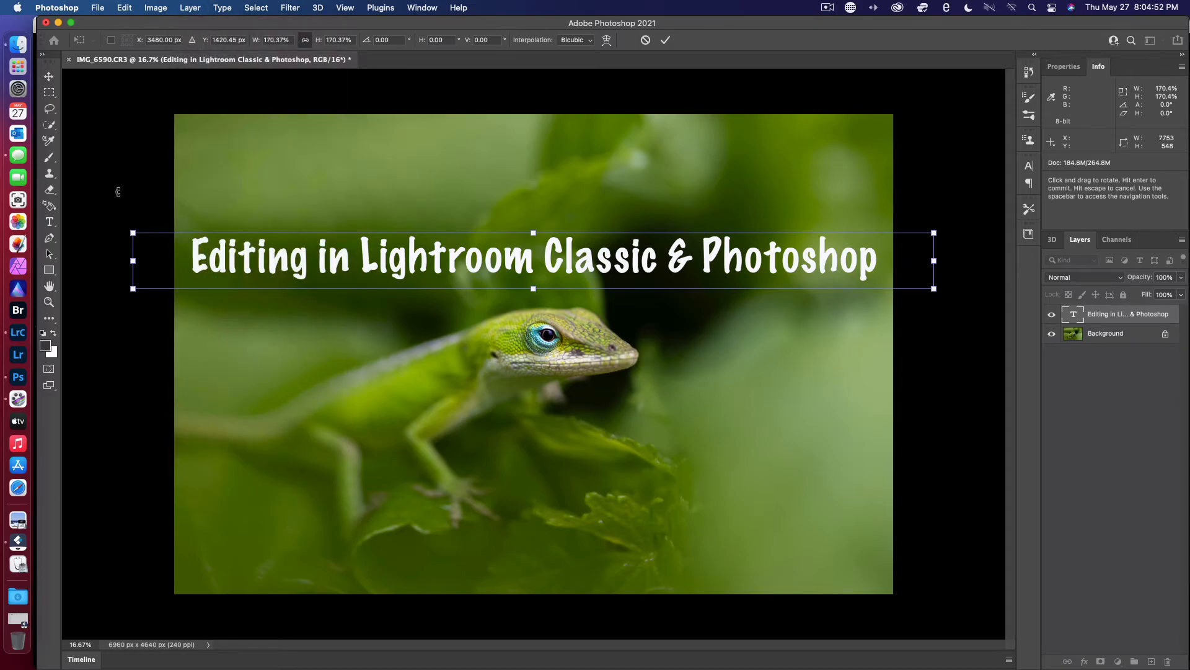
Commit the title text's scaling and leave the transform.
{"action": "left_click", "coordinate": [49, 75]}
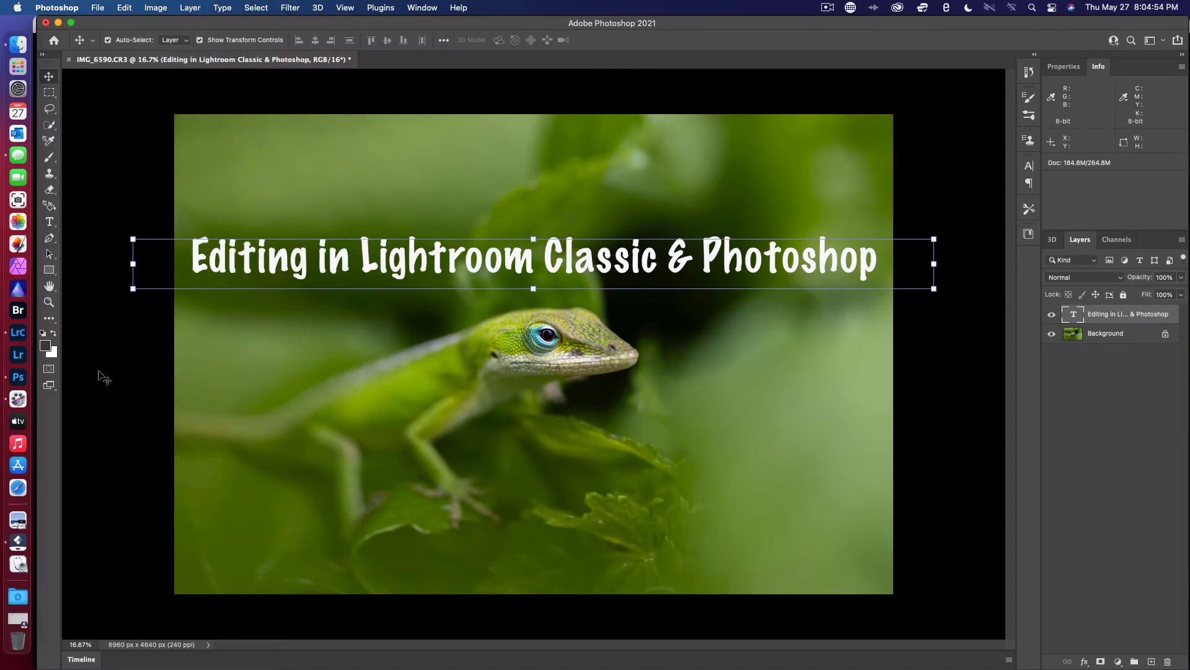
{"action": "left_click", "coordinate": [87, 333]}
{"action": "left_click", "coordinate": [49, 254]}
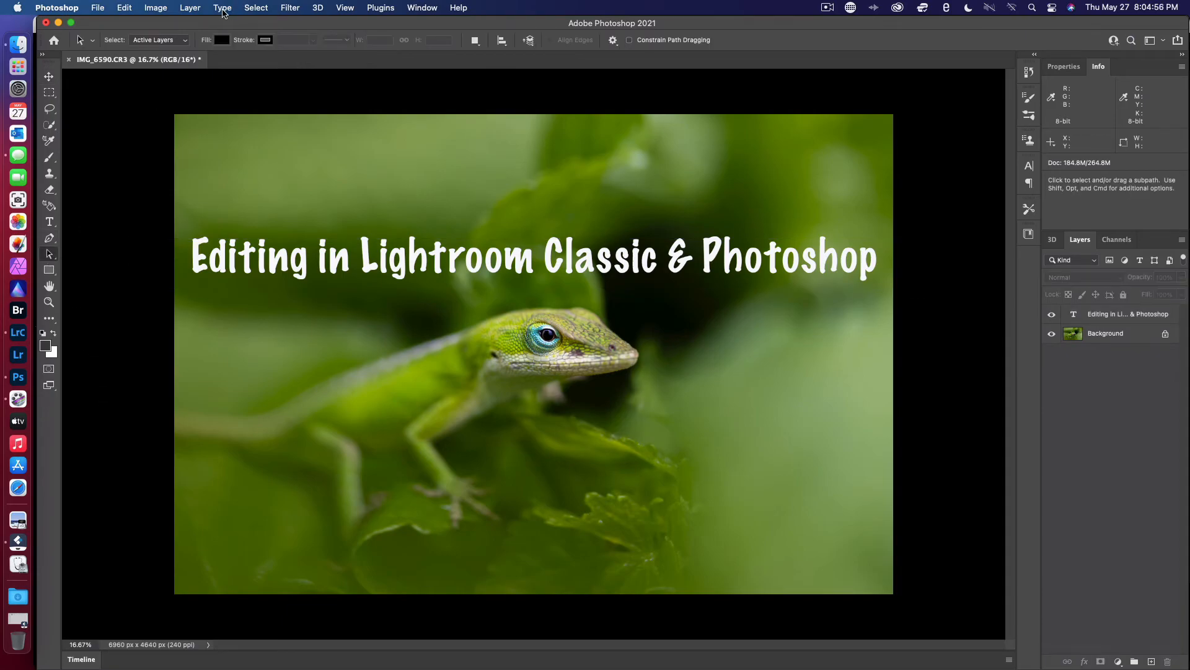
Select the title text layer and add a Drop Shadow layer style, keeping the whole title visible beside its settings.
{"action": "left_click", "coordinate": [193, 8]}
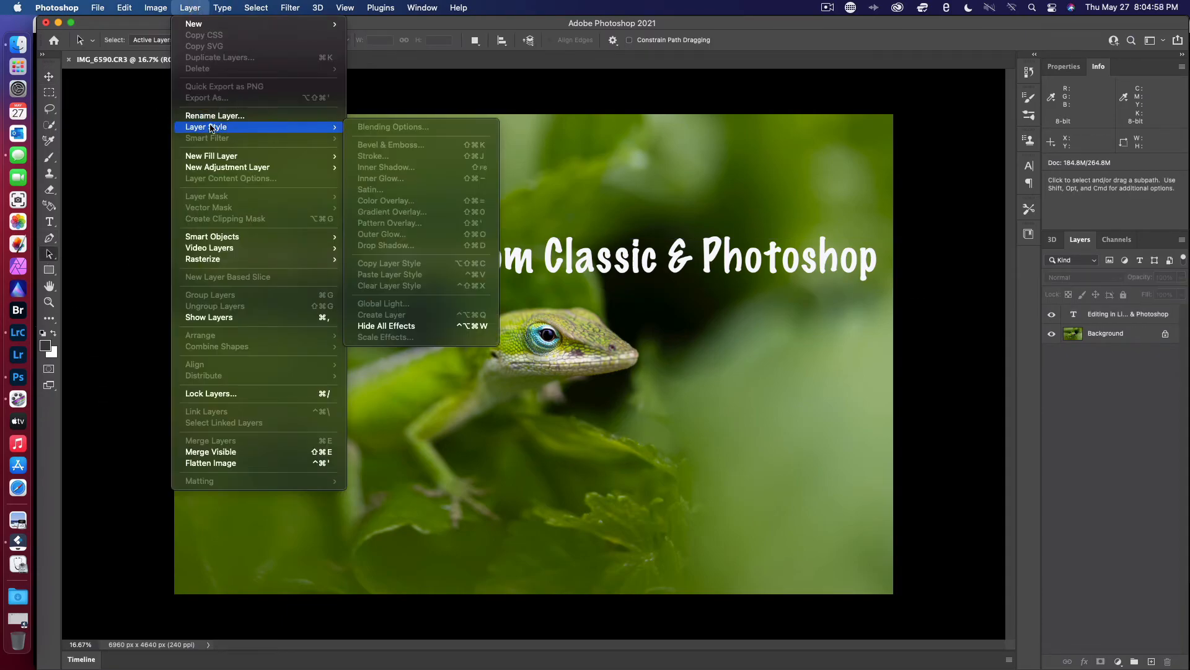
{"action": "mouse_move", "coordinate": [208, 160]}
{"action": "mouse_move", "coordinate": [214, 130]}
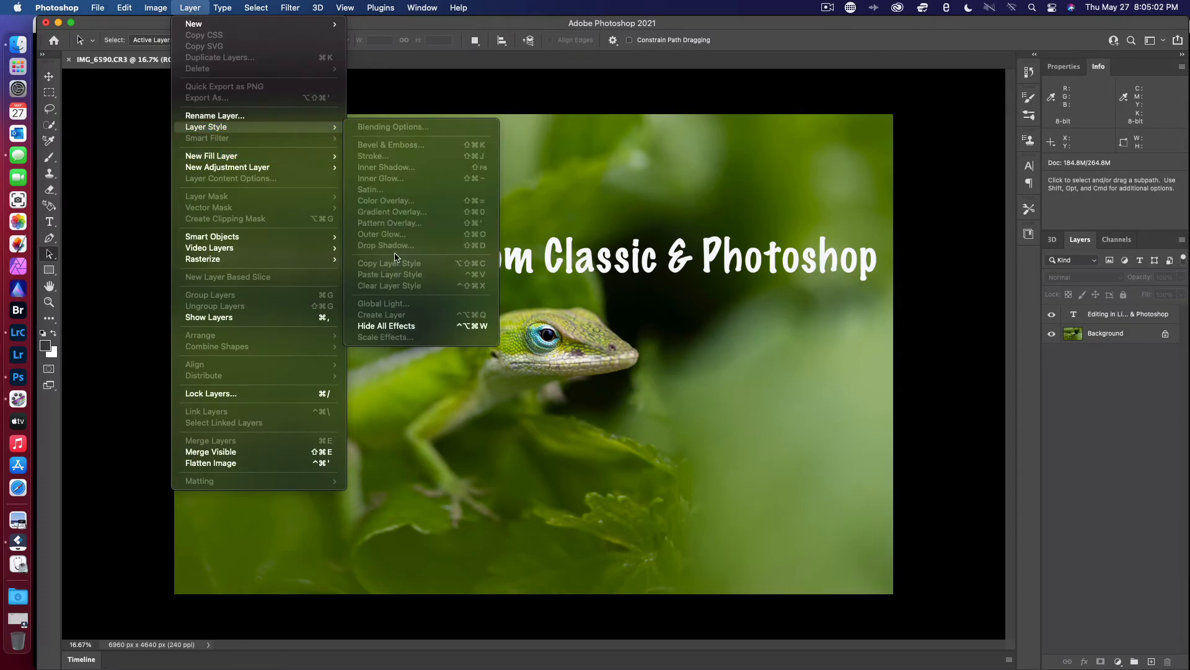
{"action": "left_click", "coordinate": [1058, 316]}
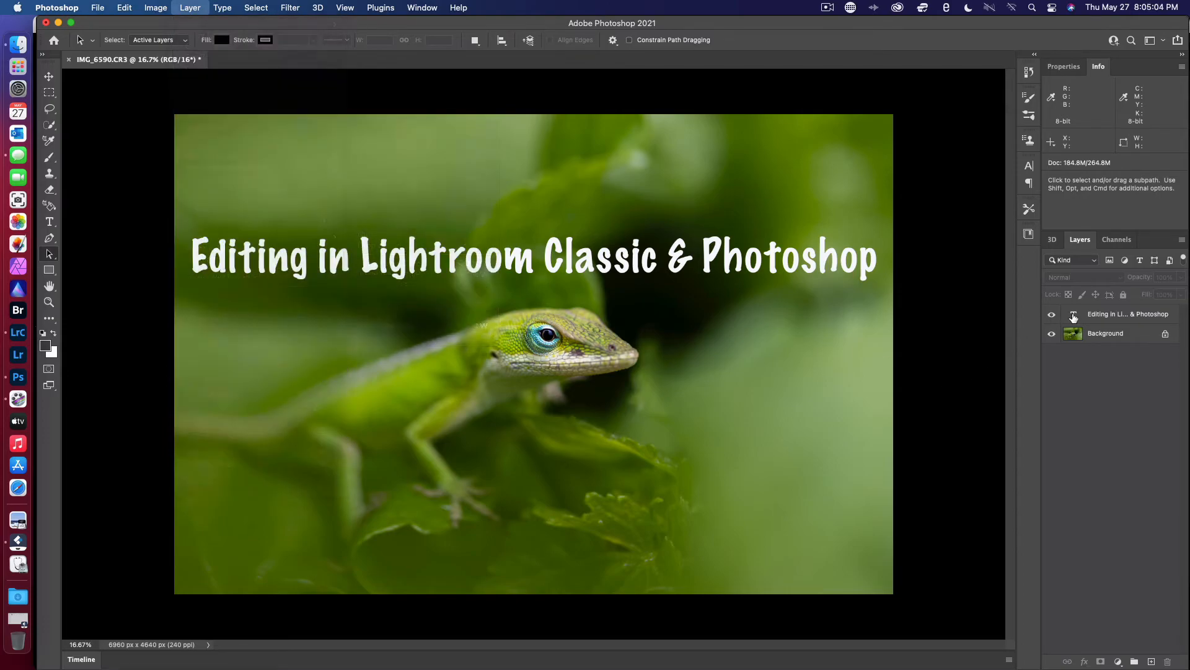
{"action": "left_click", "coordinate": [1095, 315]}
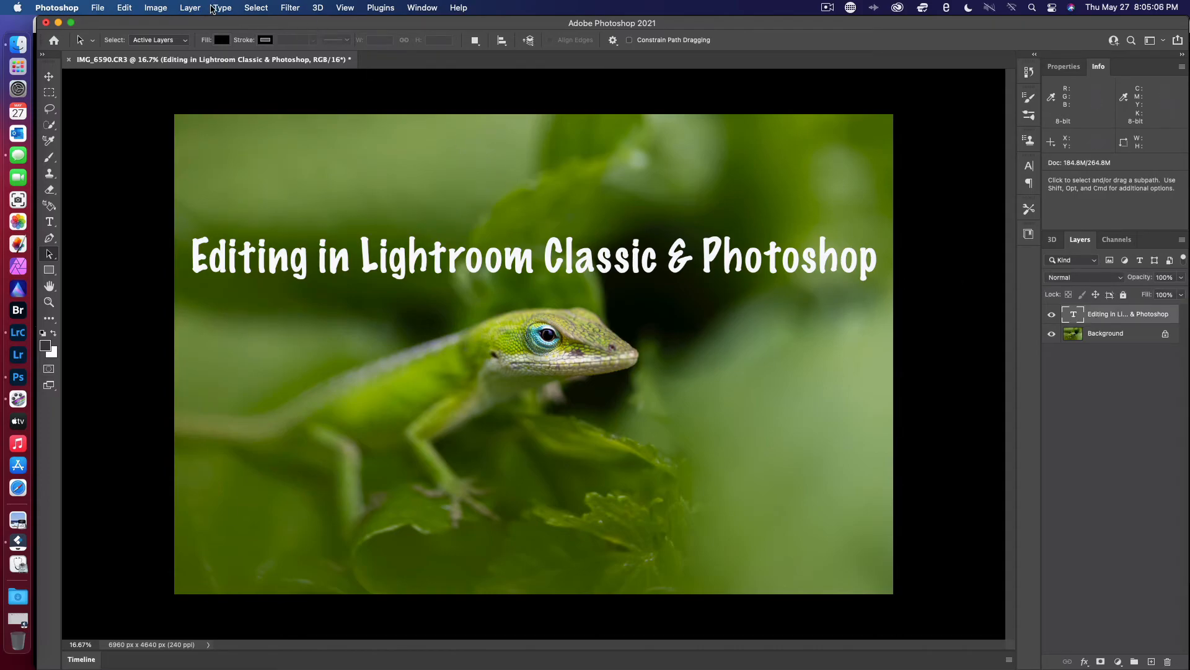
{"action": "left_click", "coordinate": [191, 7]}
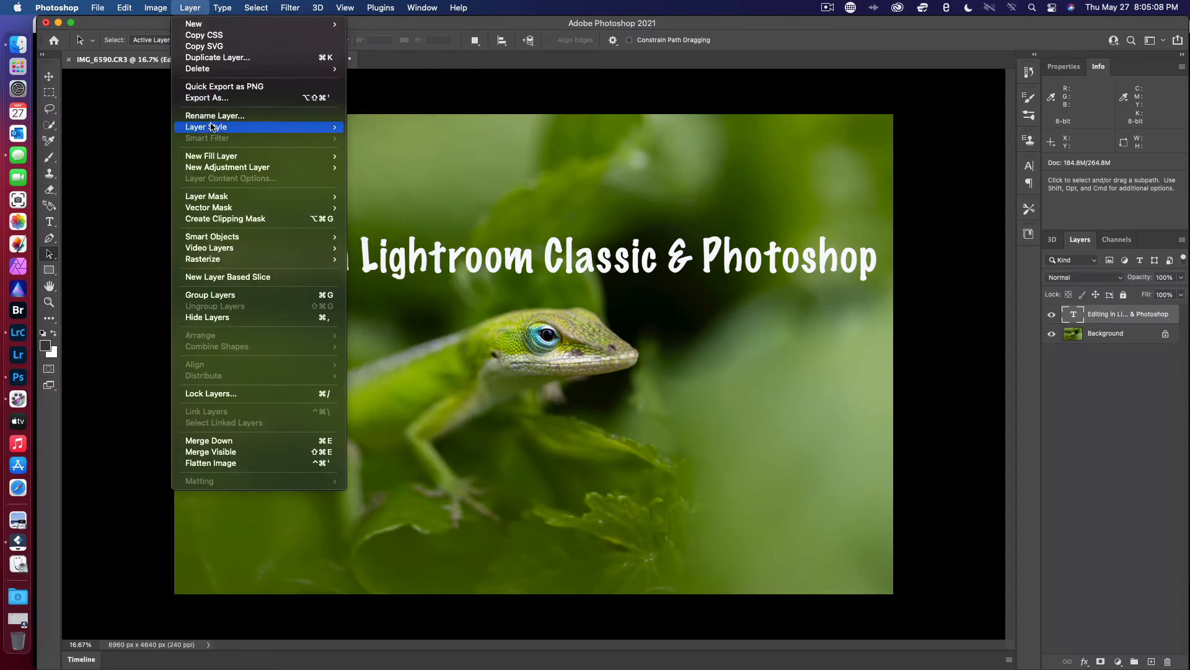
{"action": "mouse_move", "coordinate": [217, 128]}
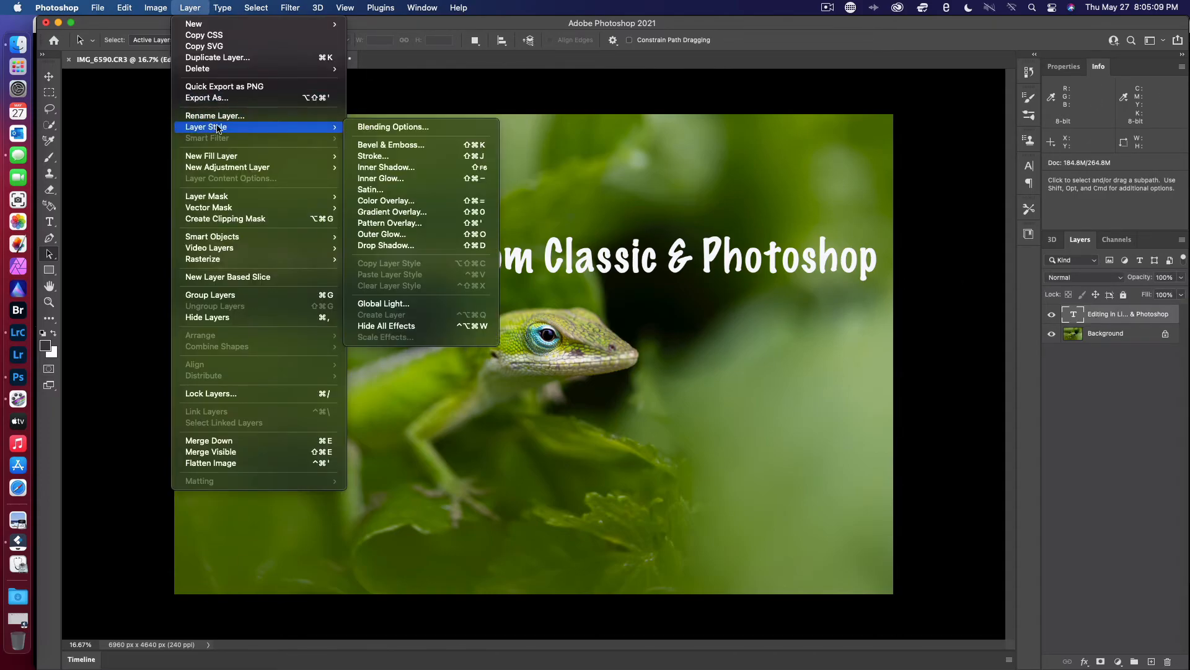
{"action": "left_click", "coordinate": [386, 246]}
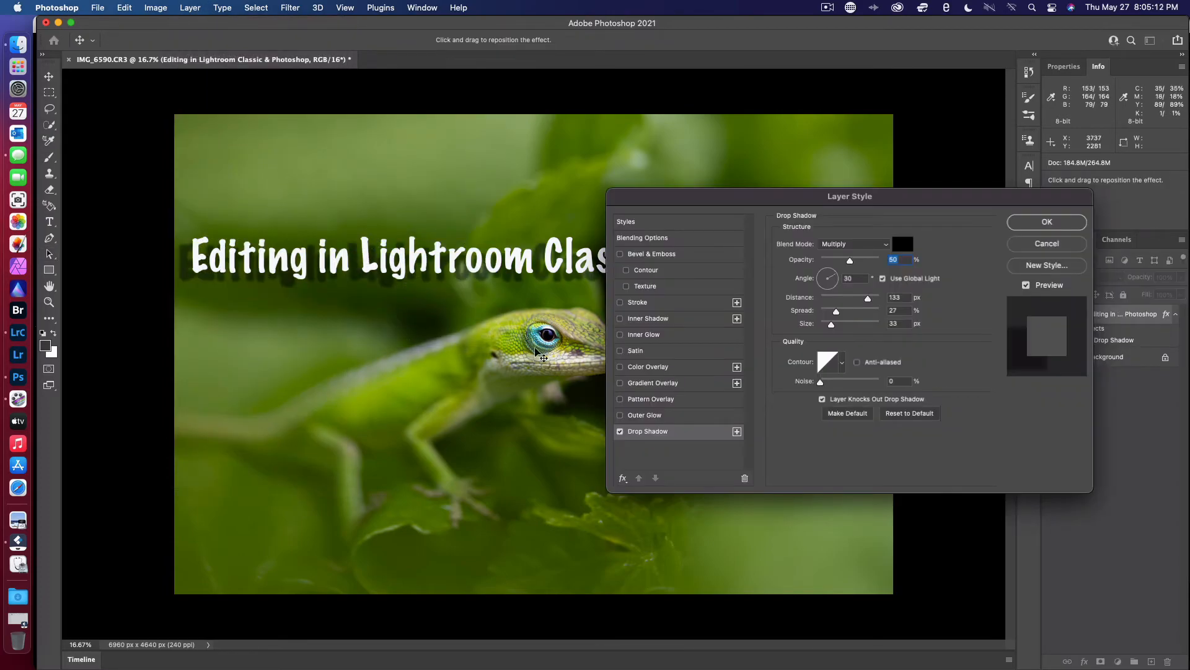
{"action": "left_click_drag", "start_coordinate": [822, 203], "coordinate": [949, 304]}
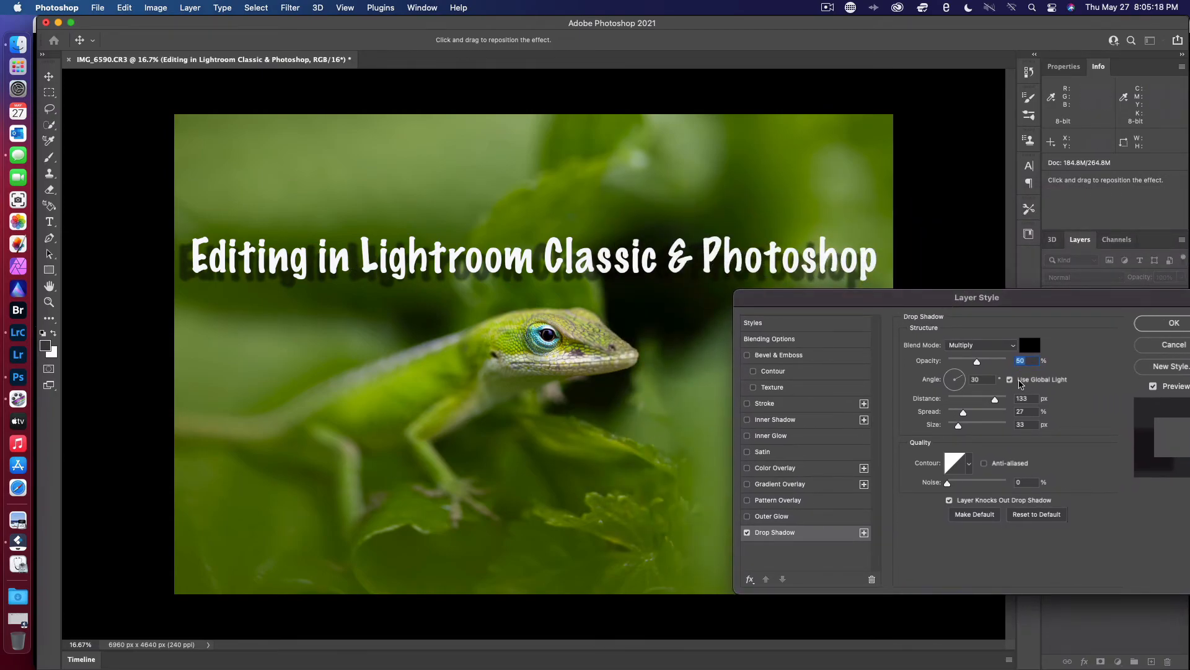
Set the title's drop shadow distance to 72 px.
{"action": "left_click_drag", "start_coordinate": [995, 399], "coordinate": [985, 404]}
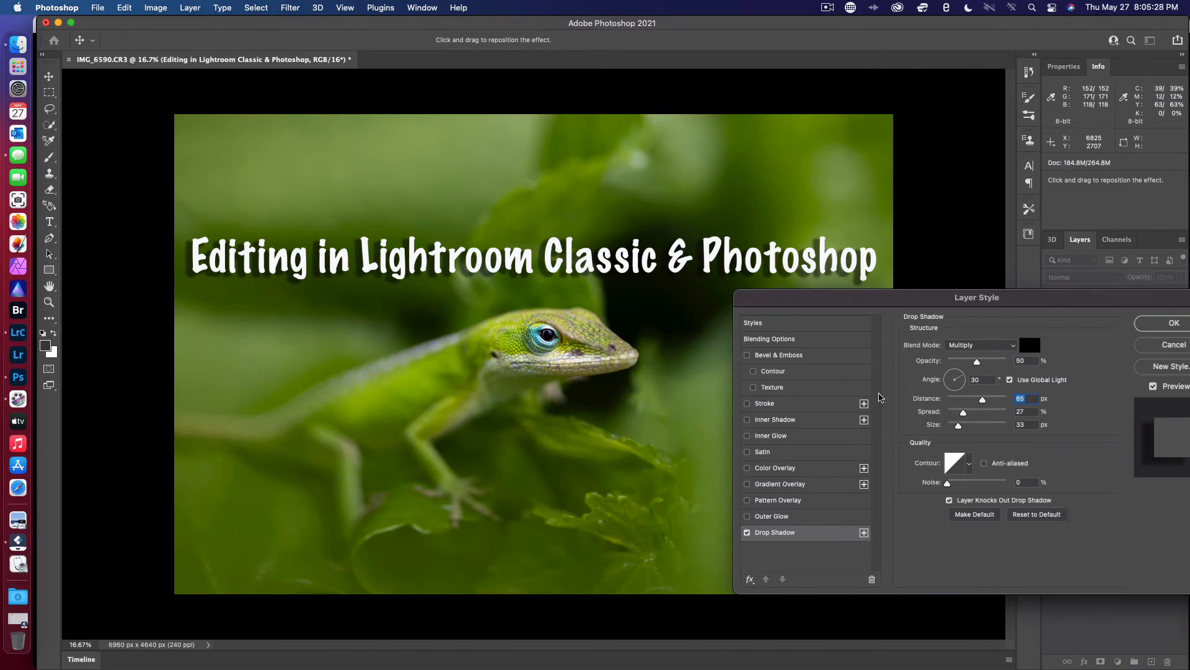
{"action": "left_click_drag", "start_coordinate": [983, 403], "coordinate": [985, 402]}
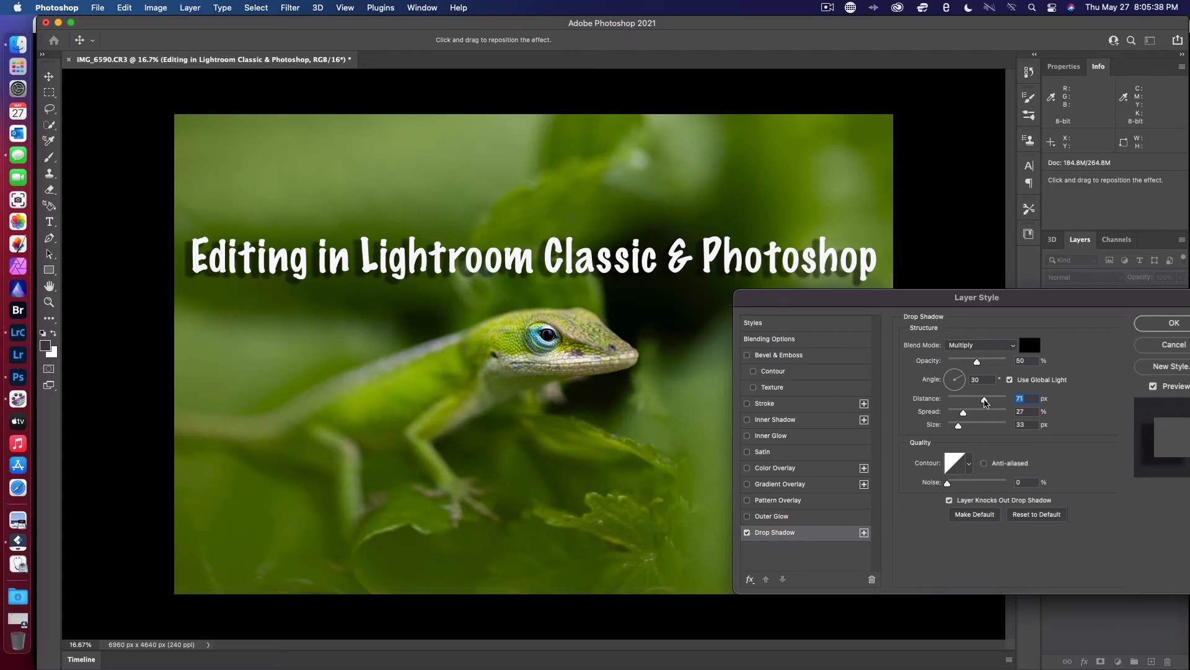
{"action": "left_click", "coordinate": [1036, 395]}
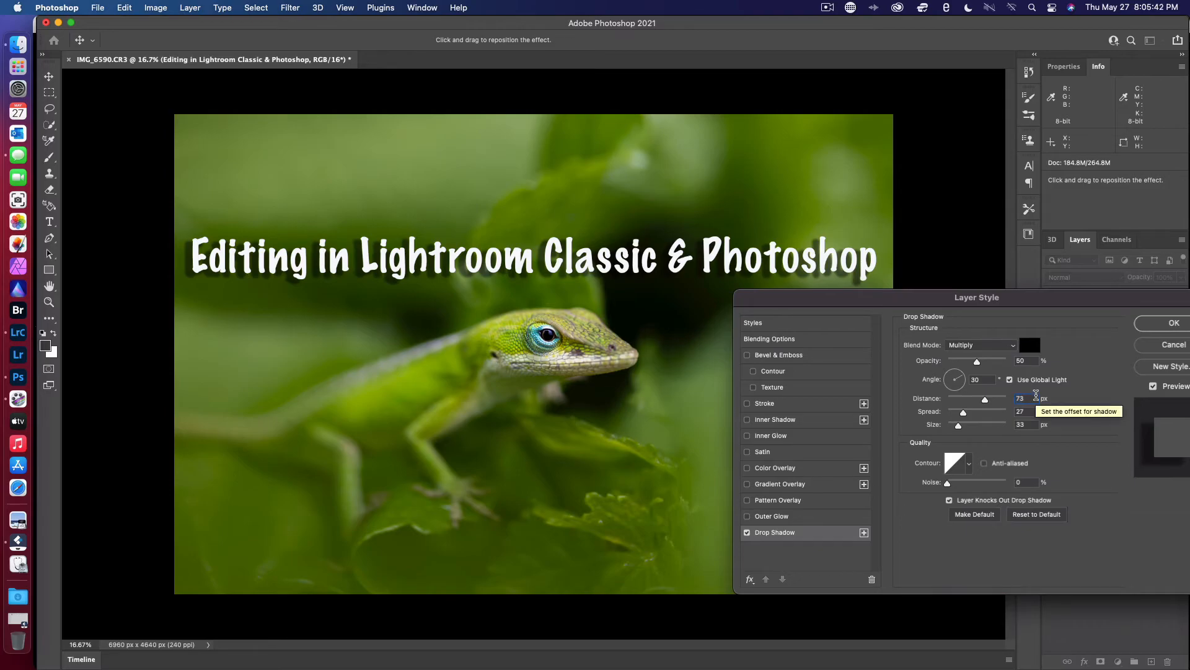
{"action": "key", "text": "Down"}
{"action": "left_click", "coordinate": [1104, 470]}
Set the title's drop shadow spread to 33% and apply the layer style.
{"action": "mouse_move", "coordinate": [965, 415]}
{"action": "left_mouse_down"}
{"action": "mouse_move", "coordinate": [1003, 427]}
{"action": "mouse_move", "coordinate": [958, 428]}
{"action": "mouse_move", "coordinate": [1047, 433]}
{"action": "mouse_move", "coordinate": [980, 426]}
{"action": "left_mouse_up"}
{"action": "left_click", "coordinate": [1026, 411]}
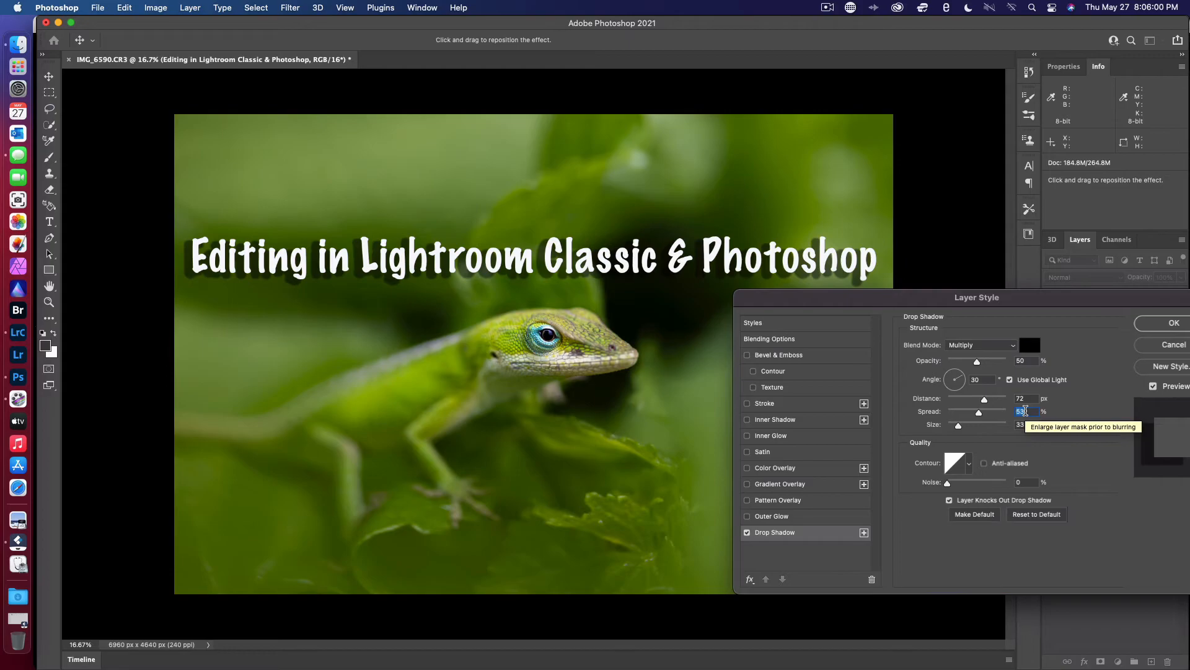
{"action": "type", "text": "3"}
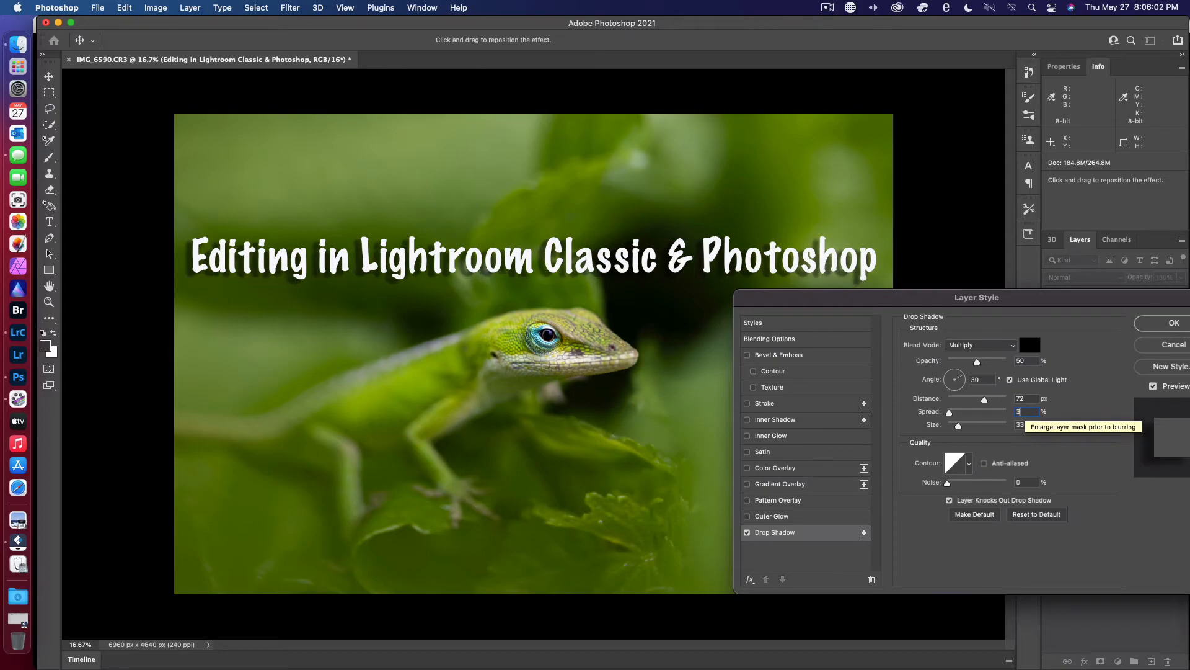
{"action": "type", "text": "3"}
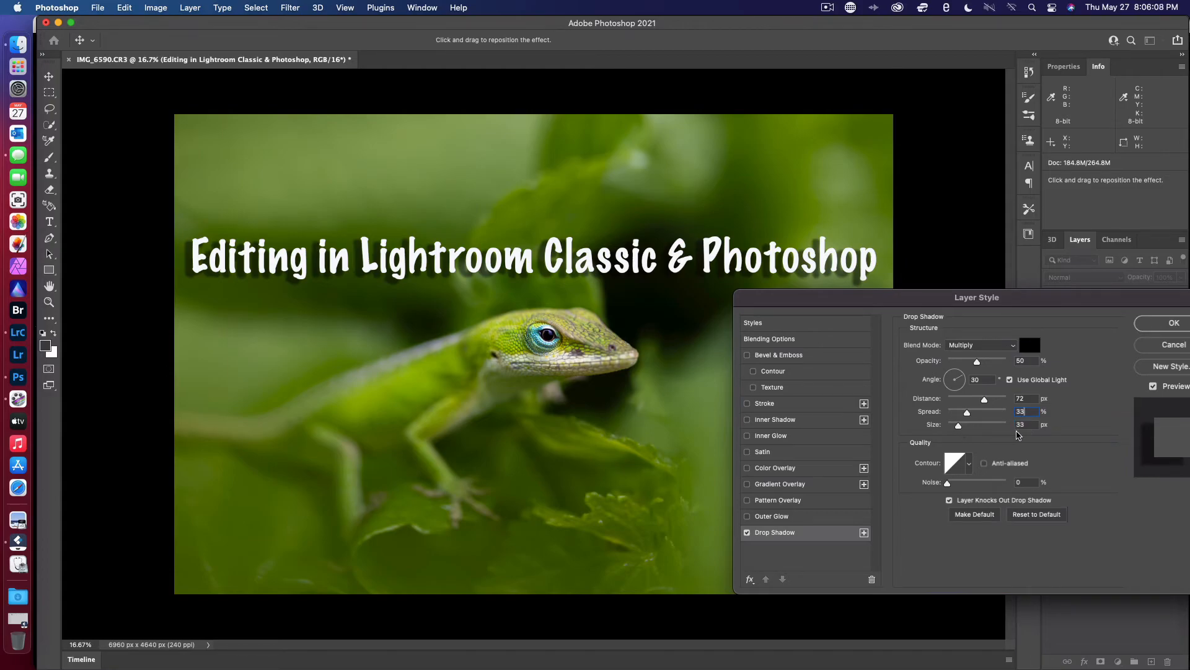
{"action": "double_click", "coordinate": [1022, 411]}
{"action": "left_click_drag", "start_coordinate": [1124, 299], "coordinate": [848, 334]}
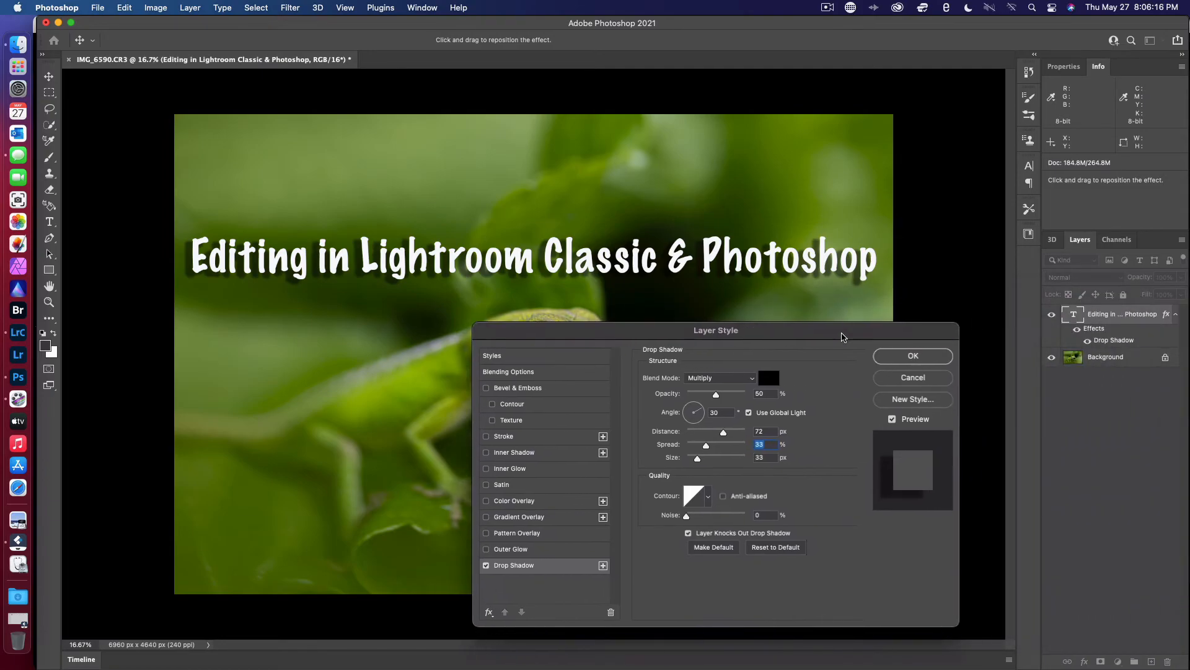
{"action": "left_click", "coordinate": [924, 365]}
{"action": "key", "text": "a"}
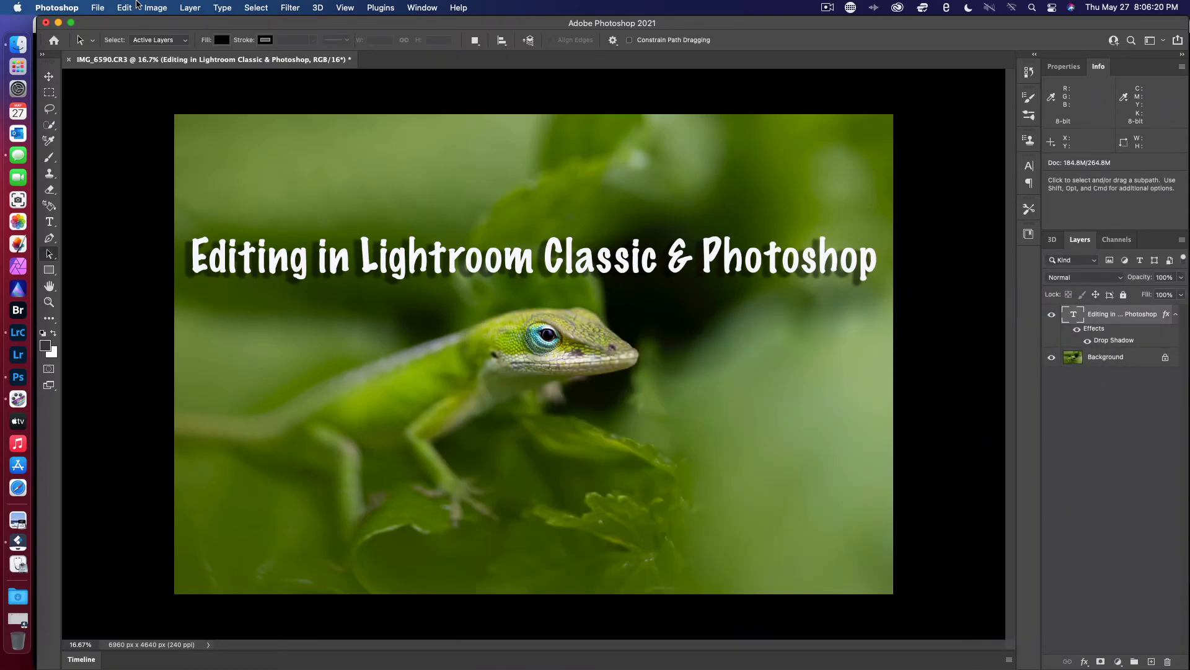
{"action": "left_click", "coordinate": [97, 8]}
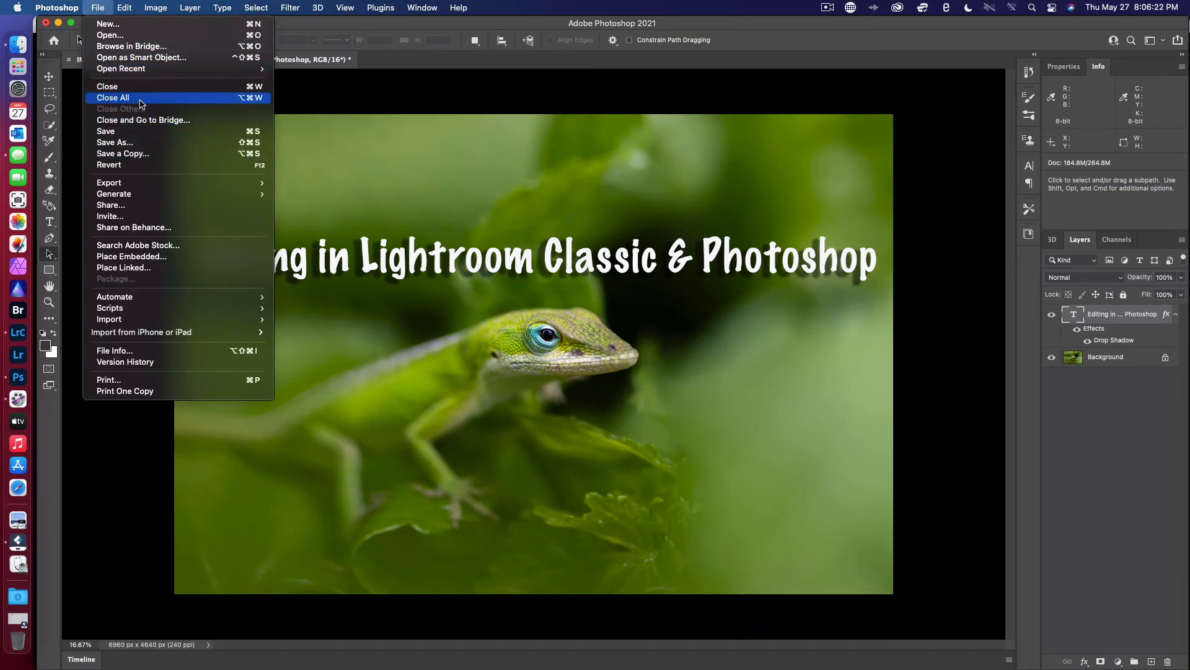
{"action": "mouse_move", "coordinate": [158, 182]}
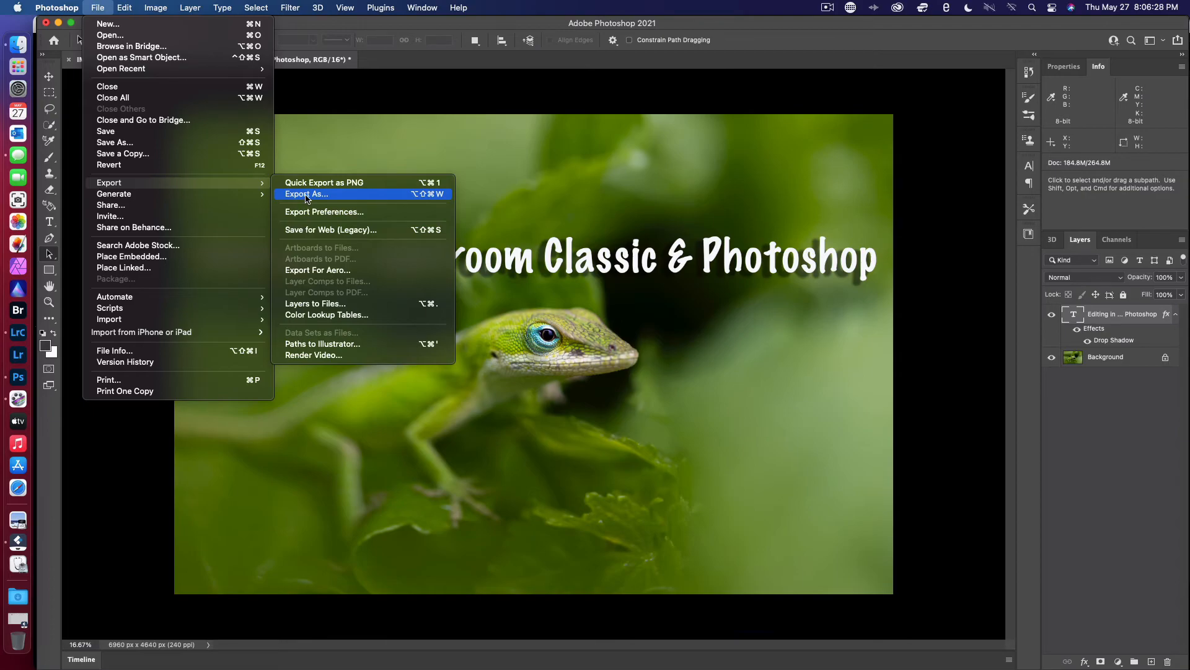
{"action": "left_click", "coordinate": [376, 27]}
Resize the titled image to 1080 x 720 px with width and height linked, and check the smaller image.
{"action": "left_click", "coordinate": [123, 7]}
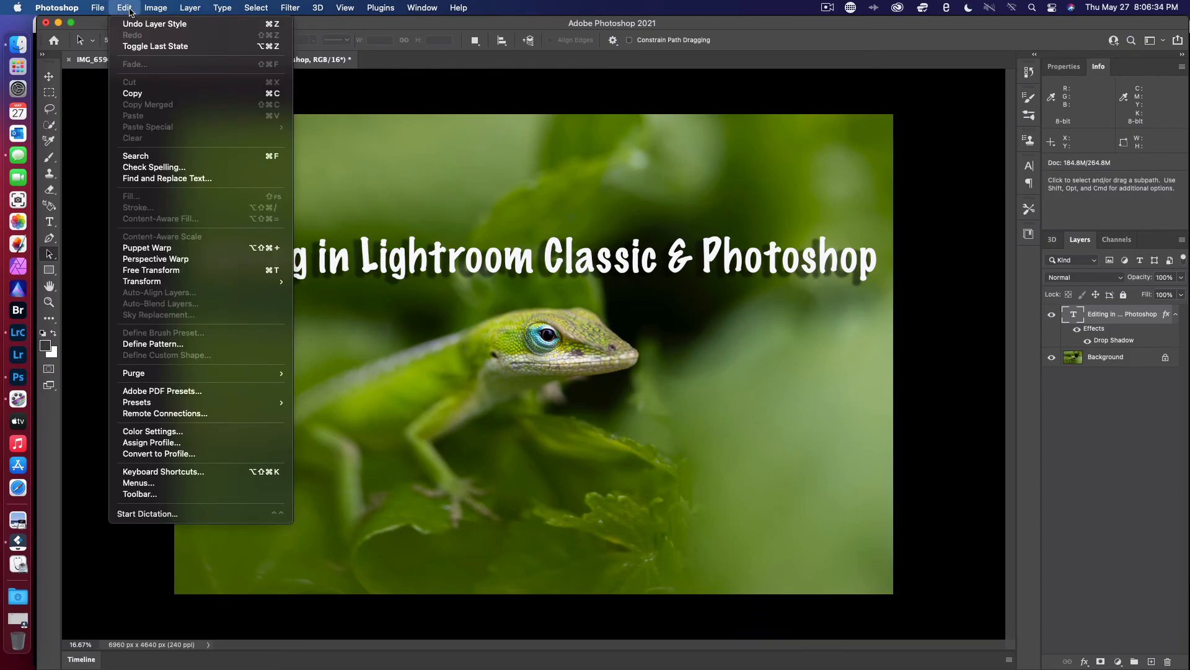
{"action": "mouse_move", "coordinate": [143, 6]}
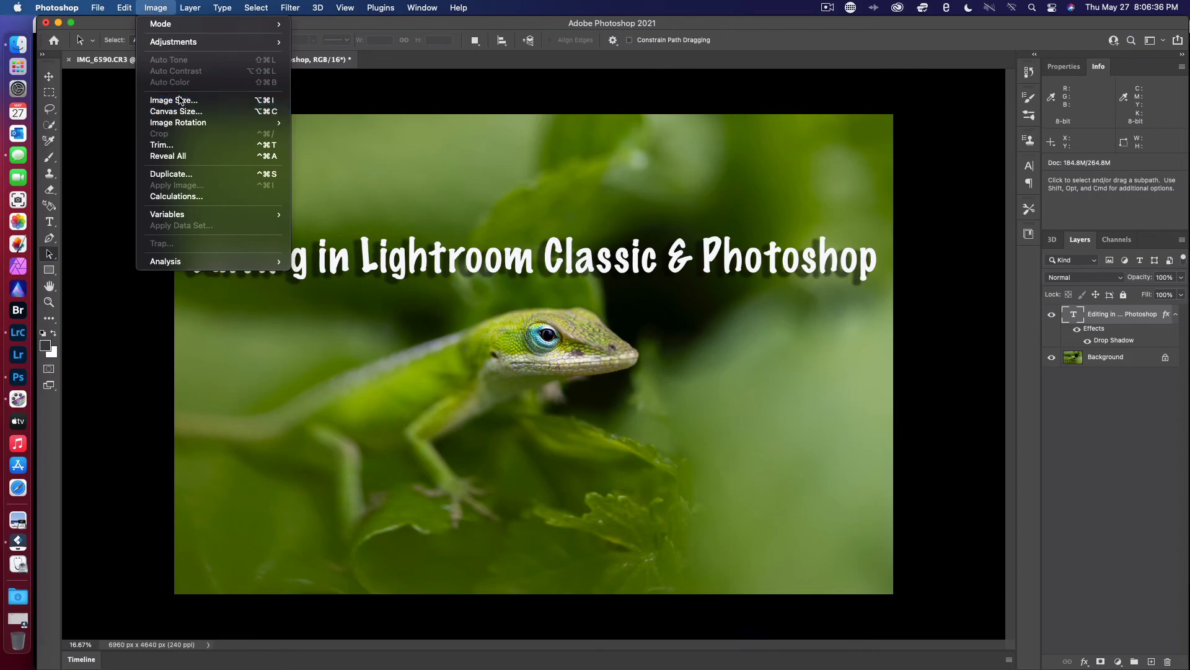
{"action": "left_click", "coordinate": [173, 100]}
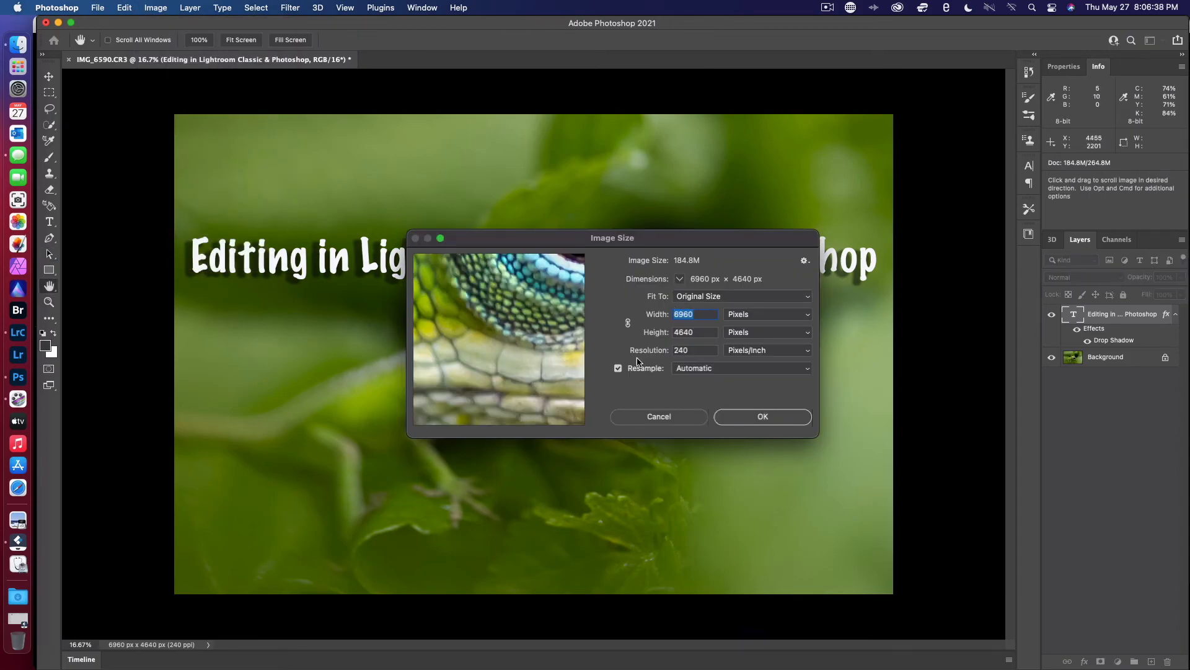
{"action": "left_click", "coordinate": [627, 322]}
{"action": "type", "text": "1280"}
{"action": "key", "text": "Tab"}
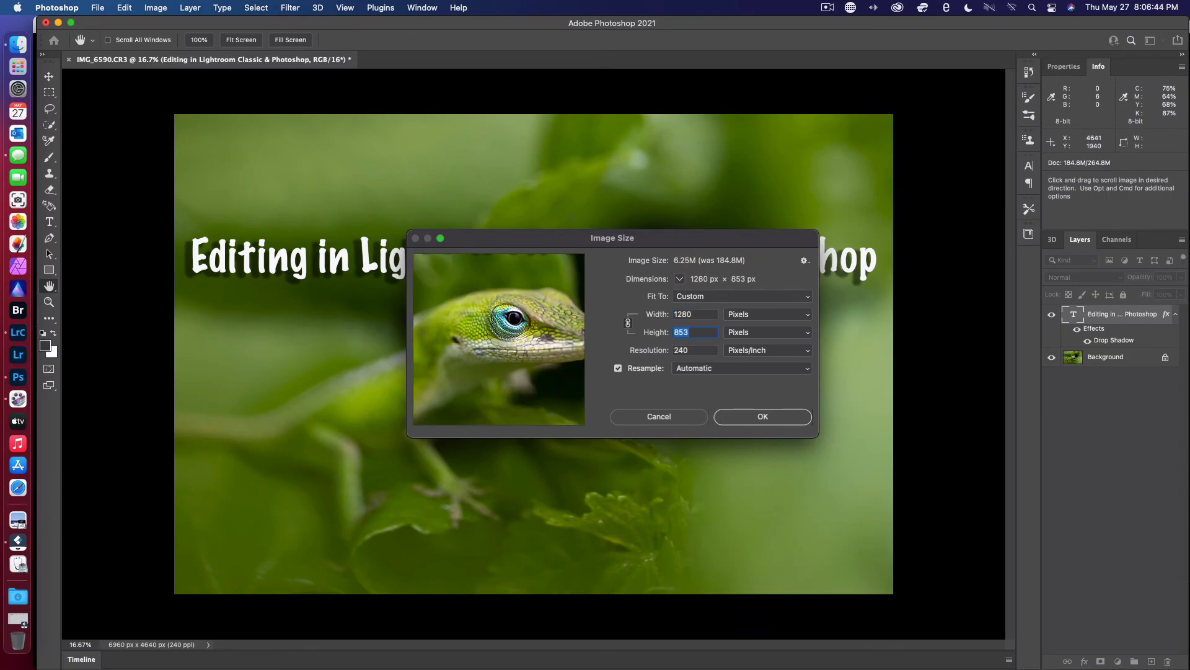
{"action": "type", "text": "720"}
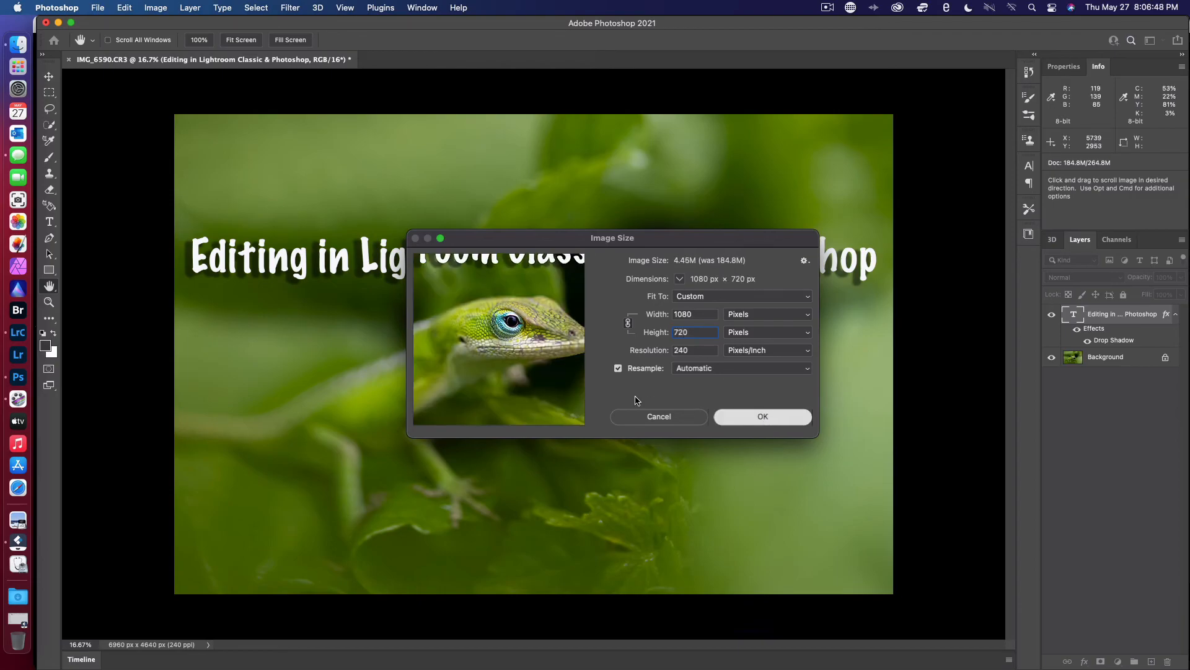
{"action": "left_click", "coordinate": [767, 420]}
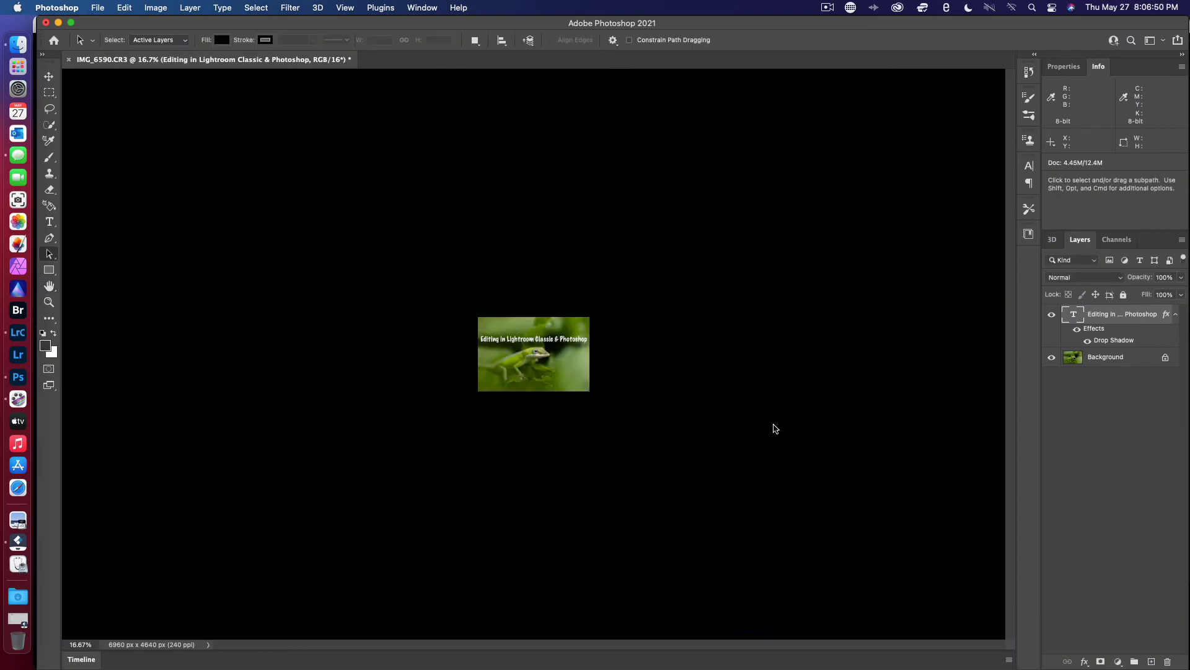
{"action": "scroll", "coordinate": [511, 358], "scroll_direction": "up", "scroll_amount": 10}
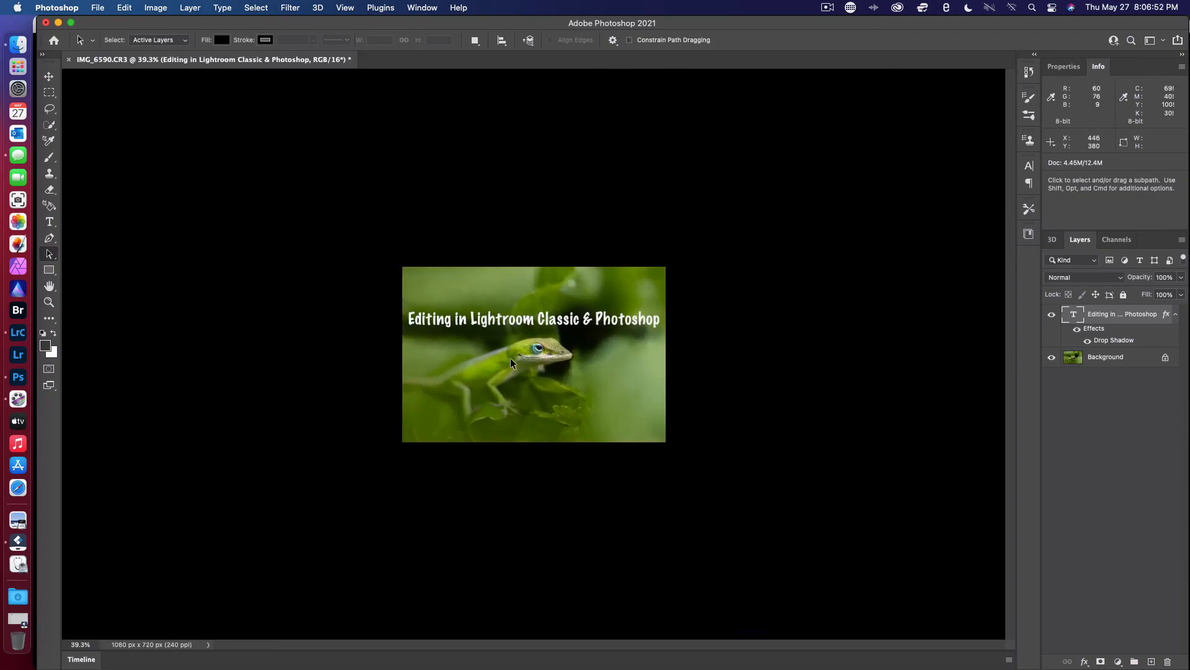
{"action": "scroll", "coordinate": [511, 358], "scroll_direction": "up", "scroll_amount": 3}
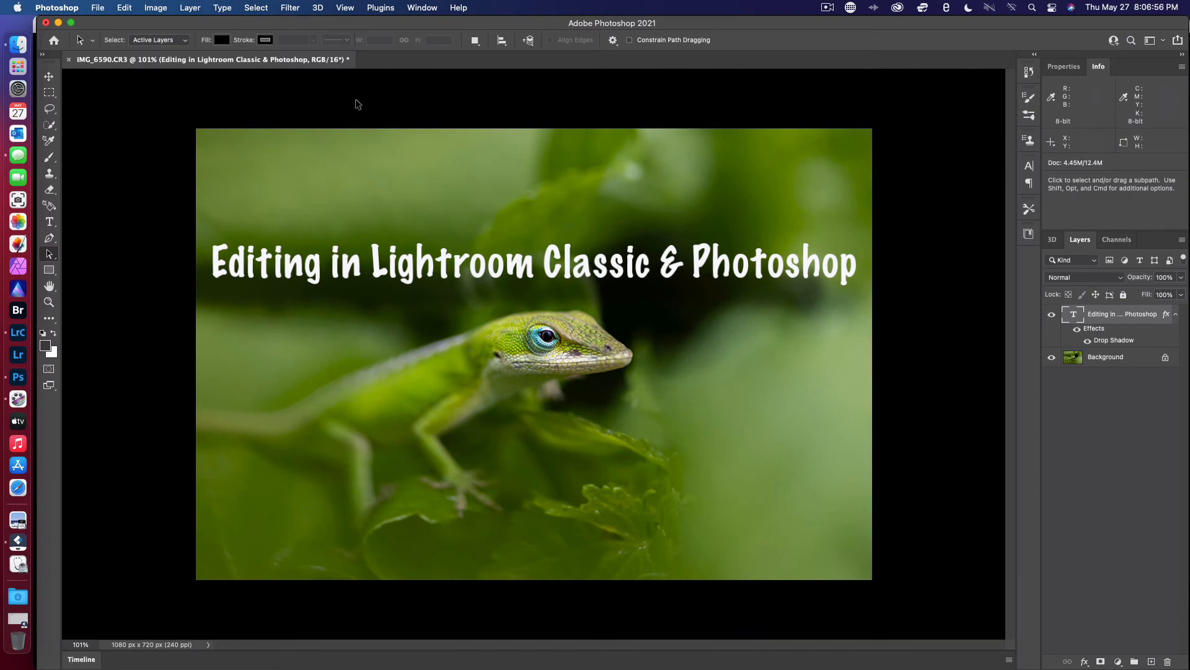
{"action": "left_click", "coordinate": [101, 8]}
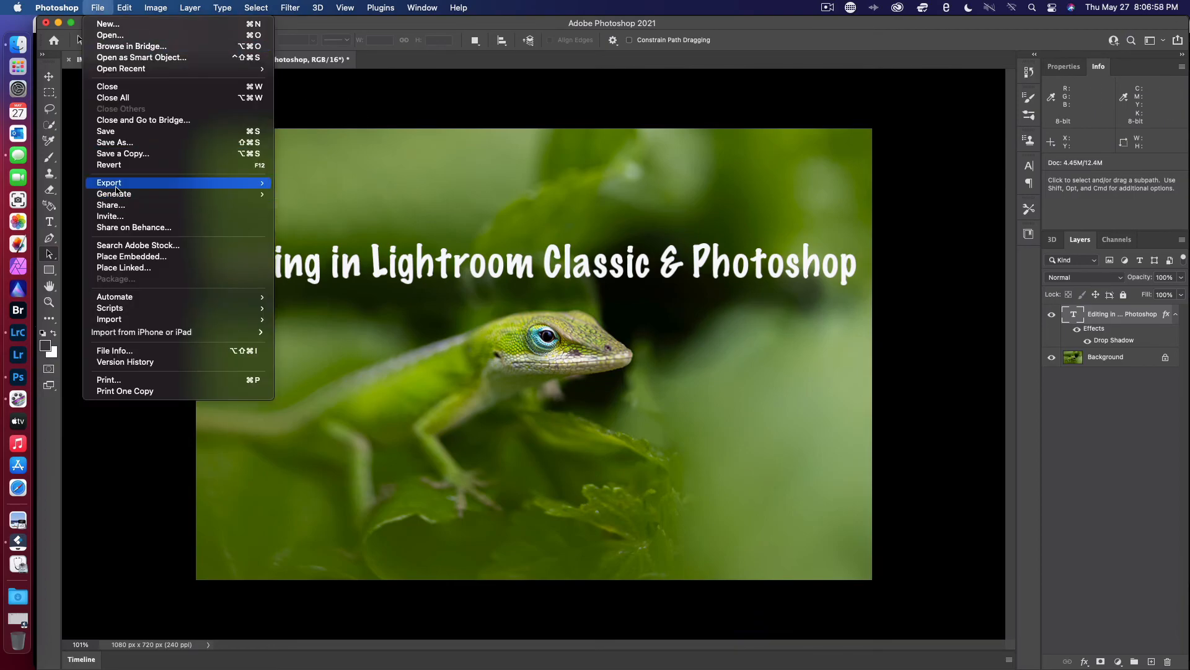
{"action": "mouse_move", "coordinate": [118, 184]}
{"action": "left_click", "coordinate": [317, 194]}
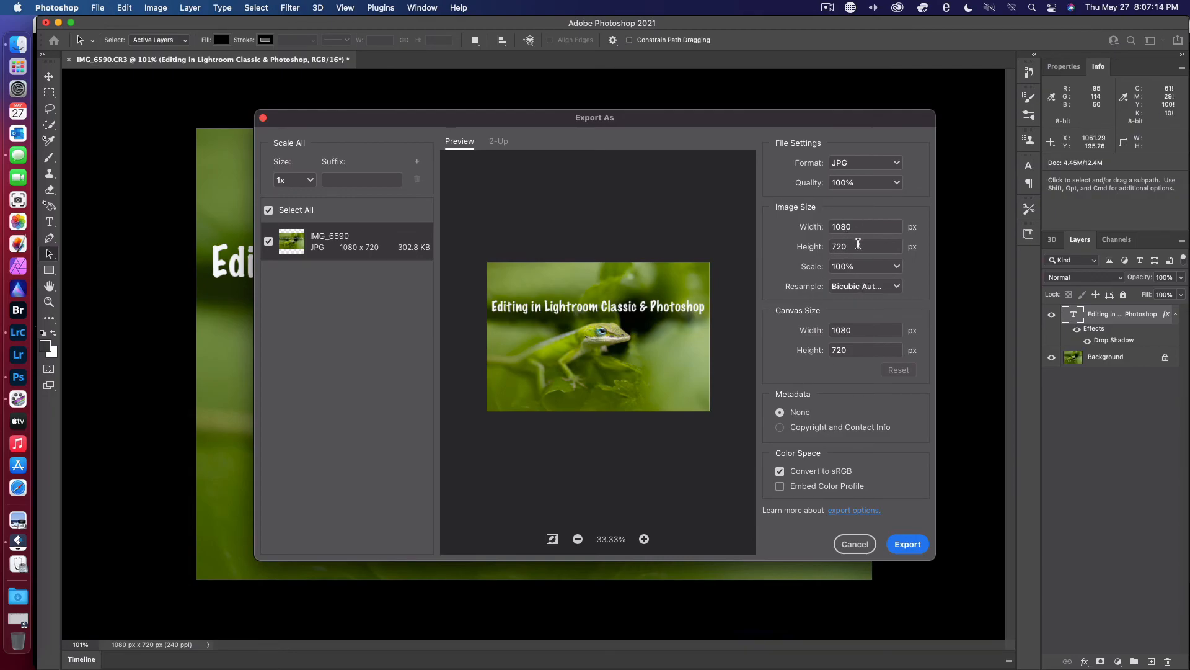
{"action": "left_click", "coordinate": [855, 544]}
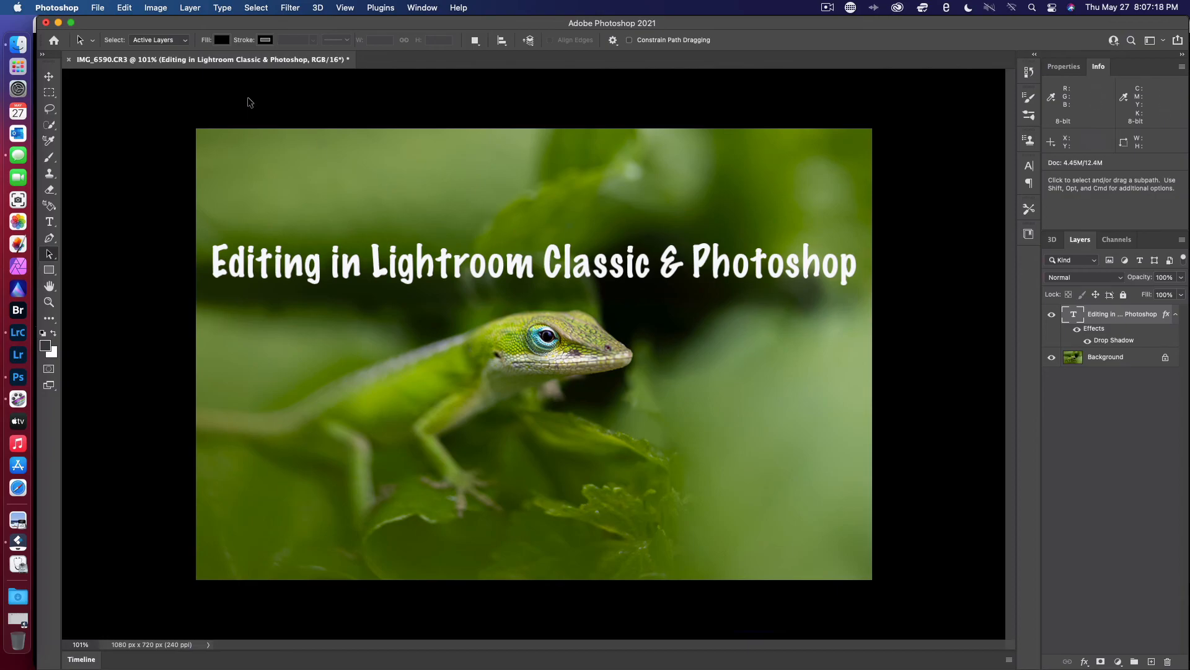
Undo the last image resize and resize the full-size titled image to 1080 x 720 px again.
{"action": "key", "text": "super+z"}
{"action": "scroll", "coordinate": [344, 214], "scroll_direction": "down", "scroll_amount": 5}
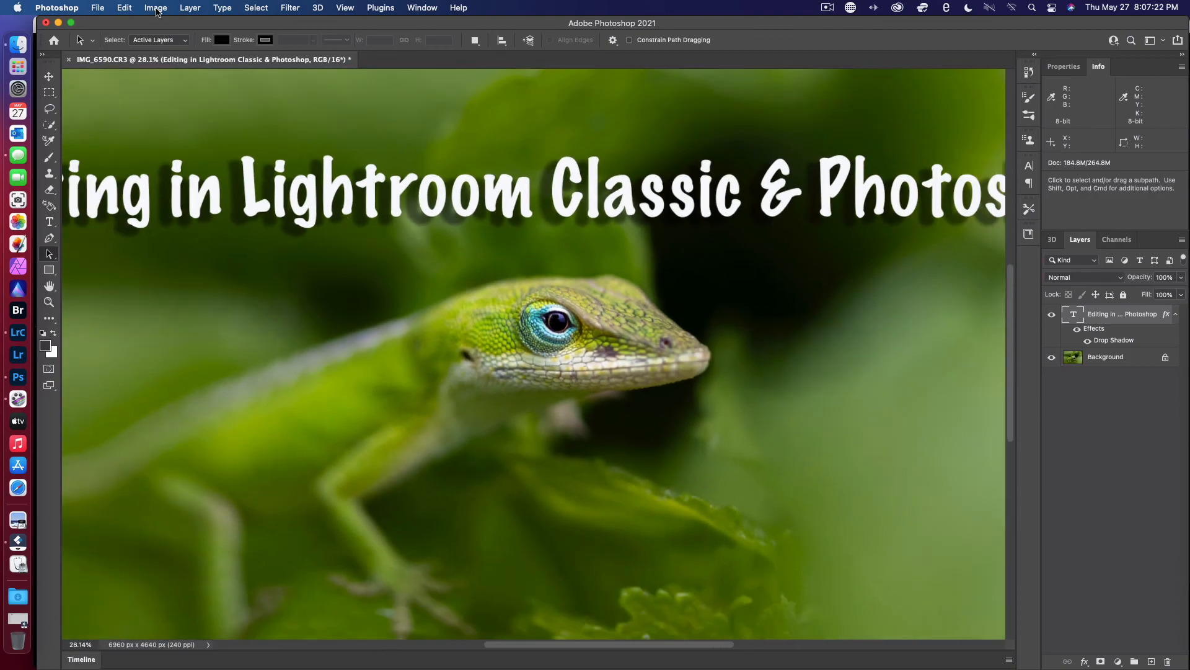
{"action": "left_click", "coordinate": [124, 7]}
{"action": "mouse_move", "coordinate": [190, 8]}
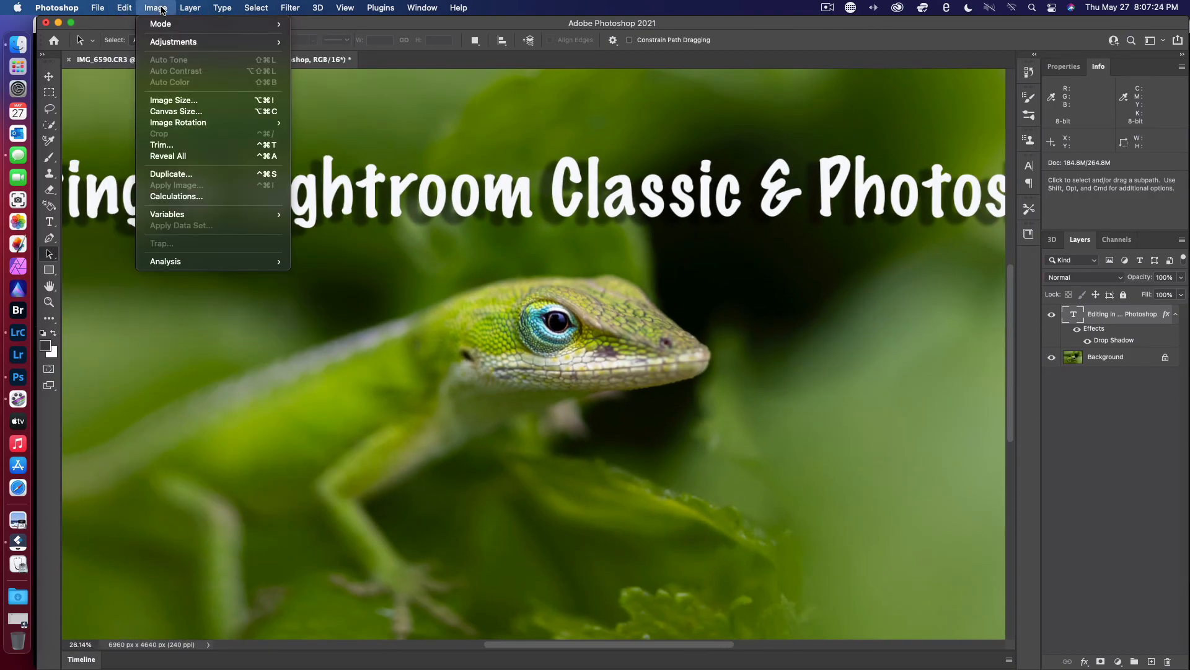
{"action": "left_click", "coordinate": [175, 100]}
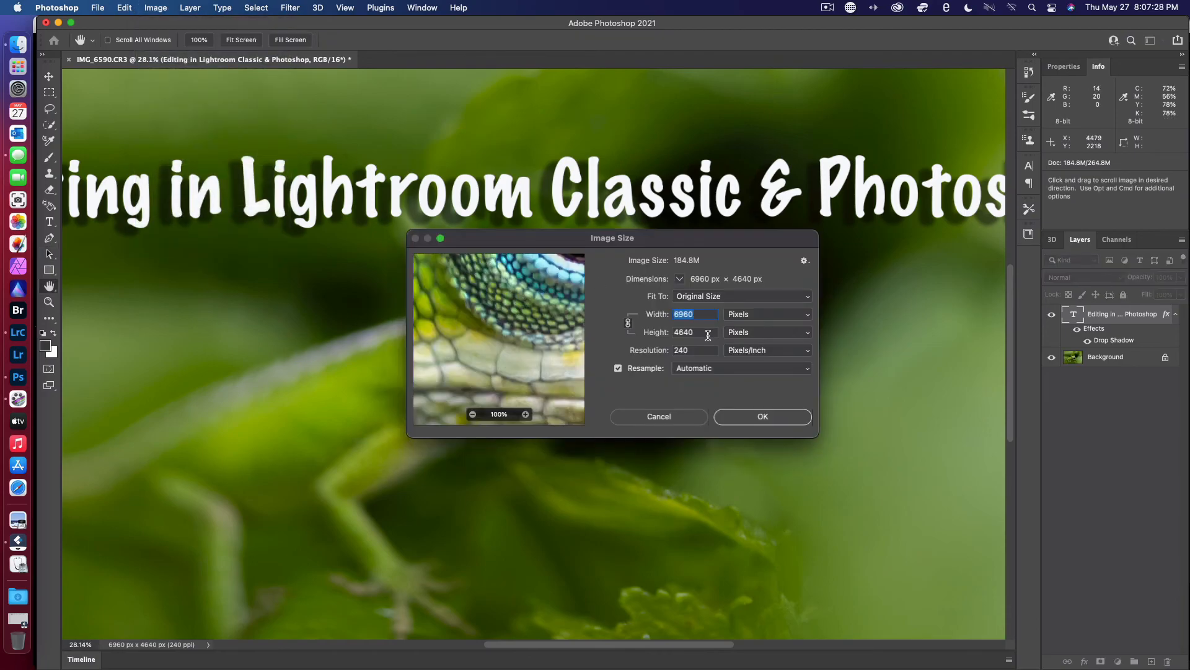
{"action": "type", "text": "12"}
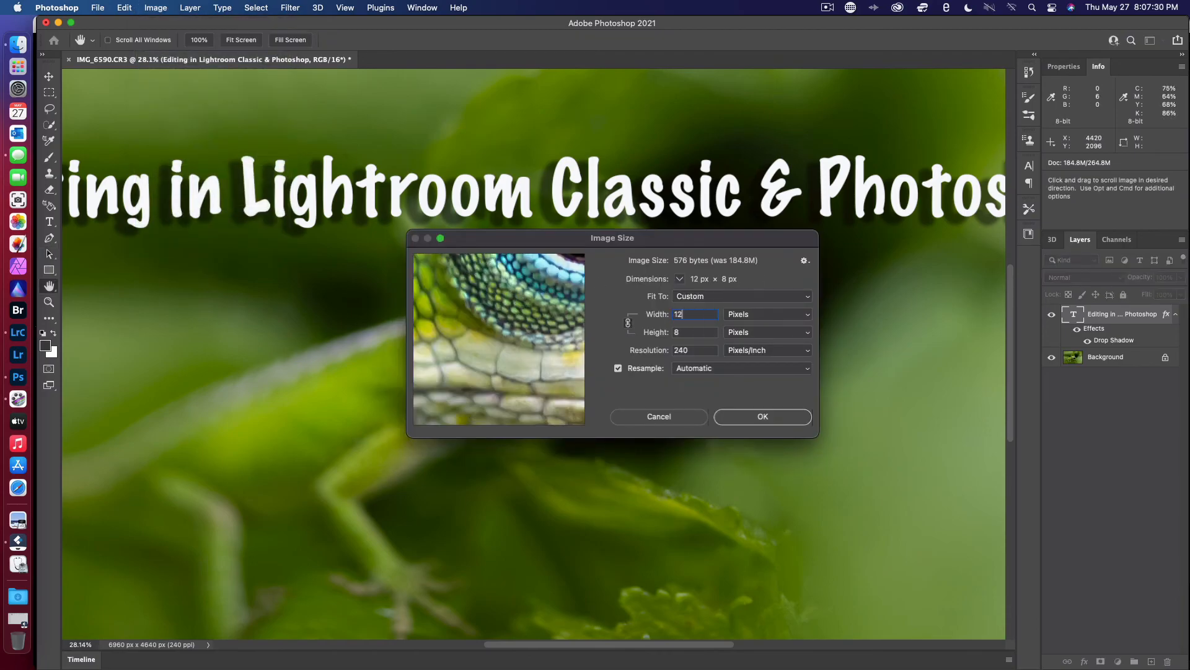
{"action": "type", "text": "80"}
{"action": "key", "text": "Tab"}
{"action": "type", "text": "720"}
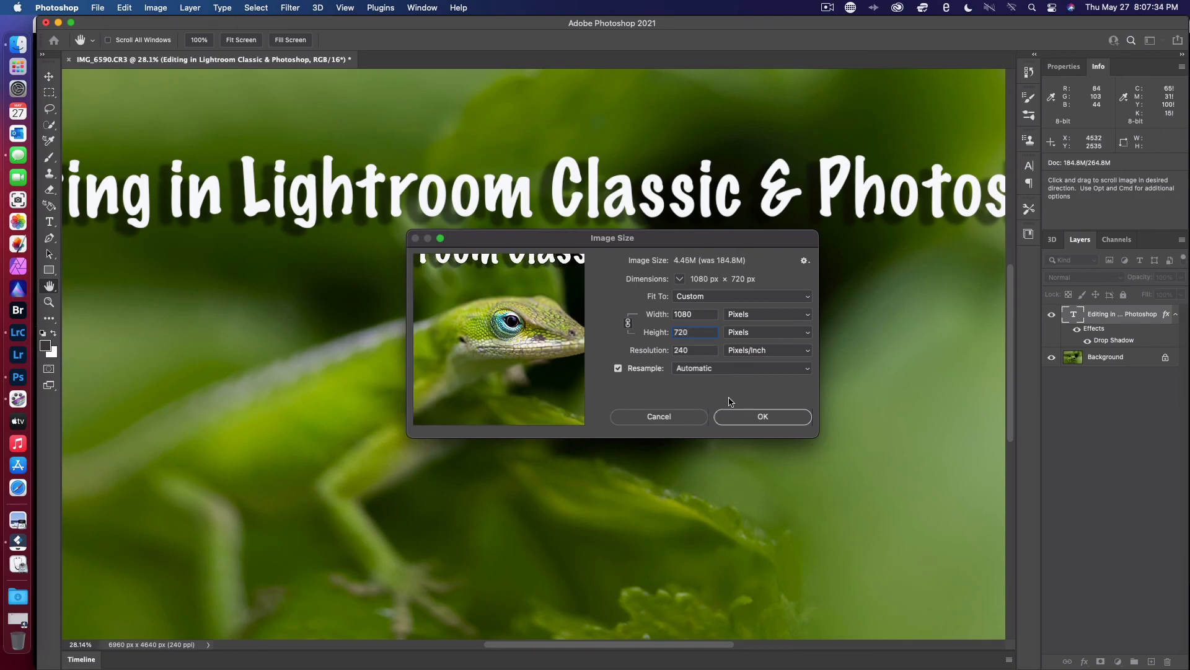
{"action": "left_click", "coordinate": [766, 425]}
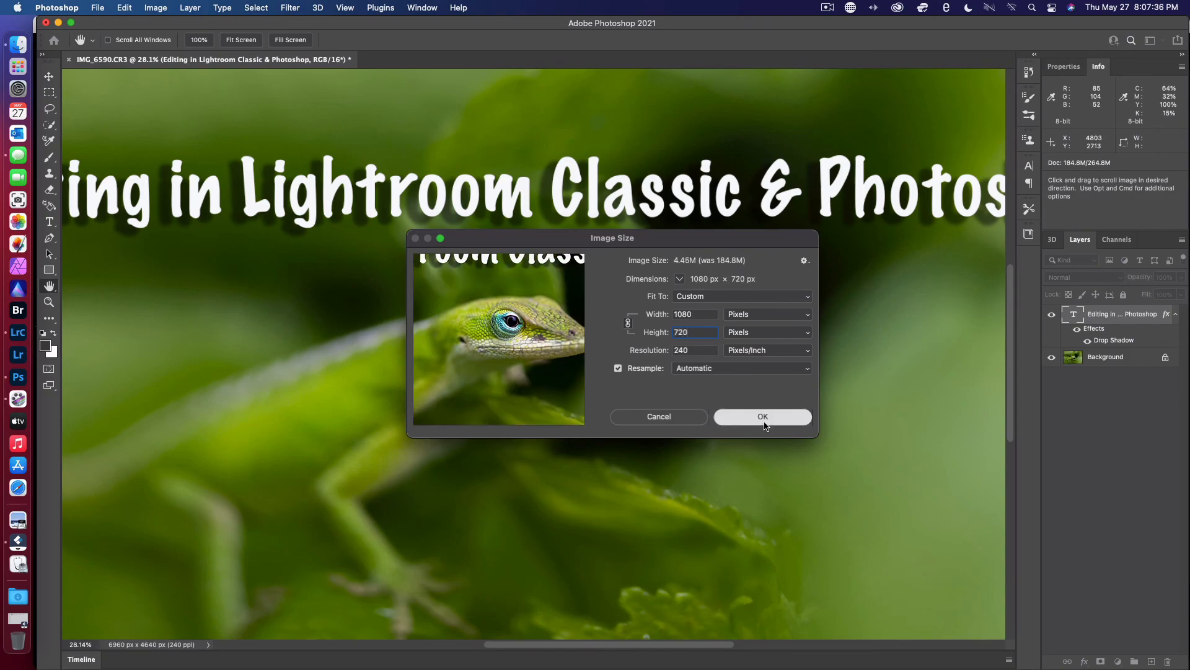
Start a JPG export of the titled image with the image width at 1280 px and the canvas height at 720 px.
{"action": "scroll", "coordinate": [555, 345], "scroll_direction": "up", "scroll_amount": 5}
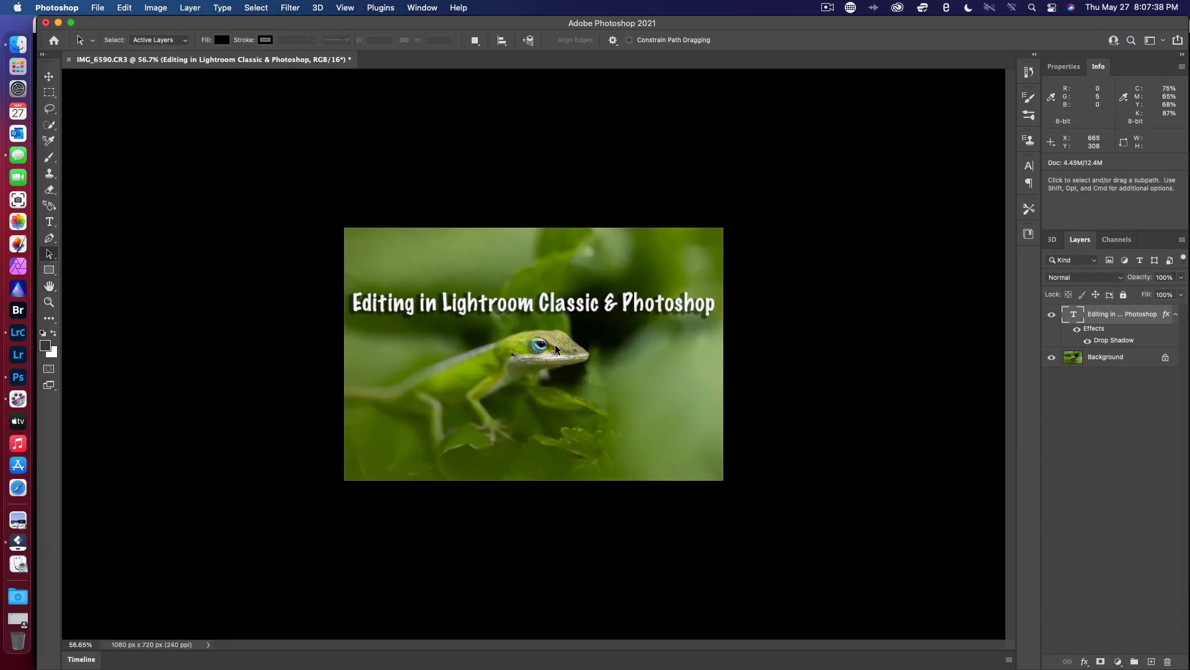
{"action": "scroll", "coordinate": [556, 344], "scroll_direction": "up", "scroll_amount": 5}
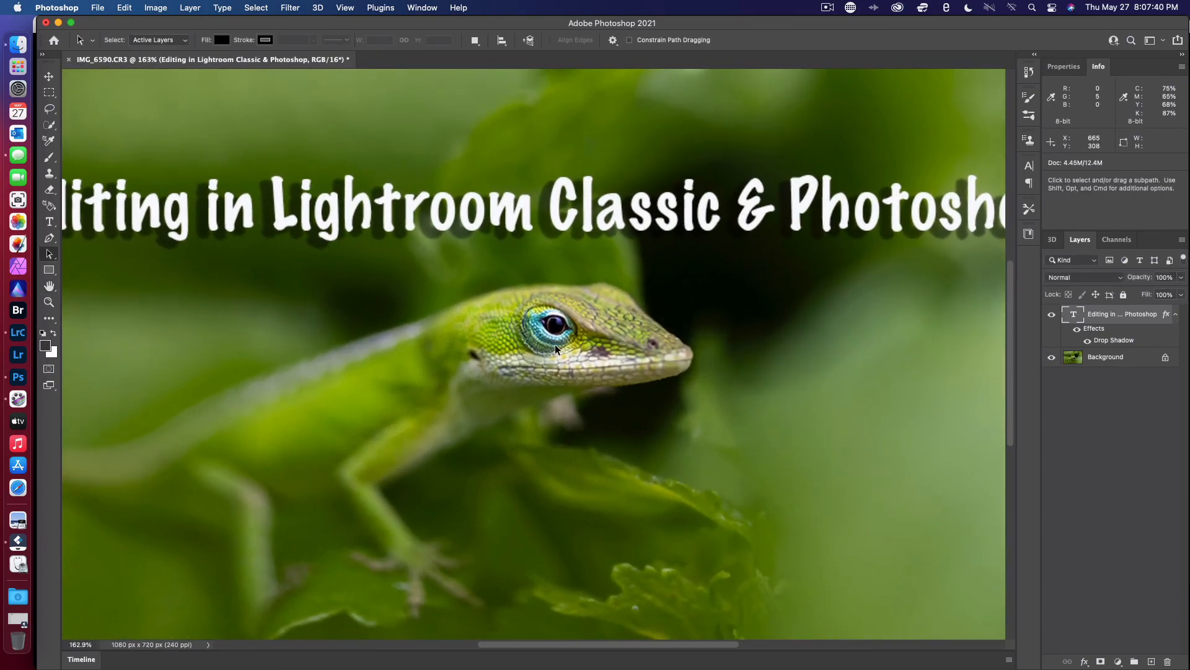
{"action": "scroll", "coordinate": [556, 344], "scroll_direction": "up", "scroll_amount": 2}
{"action": "scroll", "coordinate": [556, 344], "scroll_direction": "down", "scroll_amount": 4}
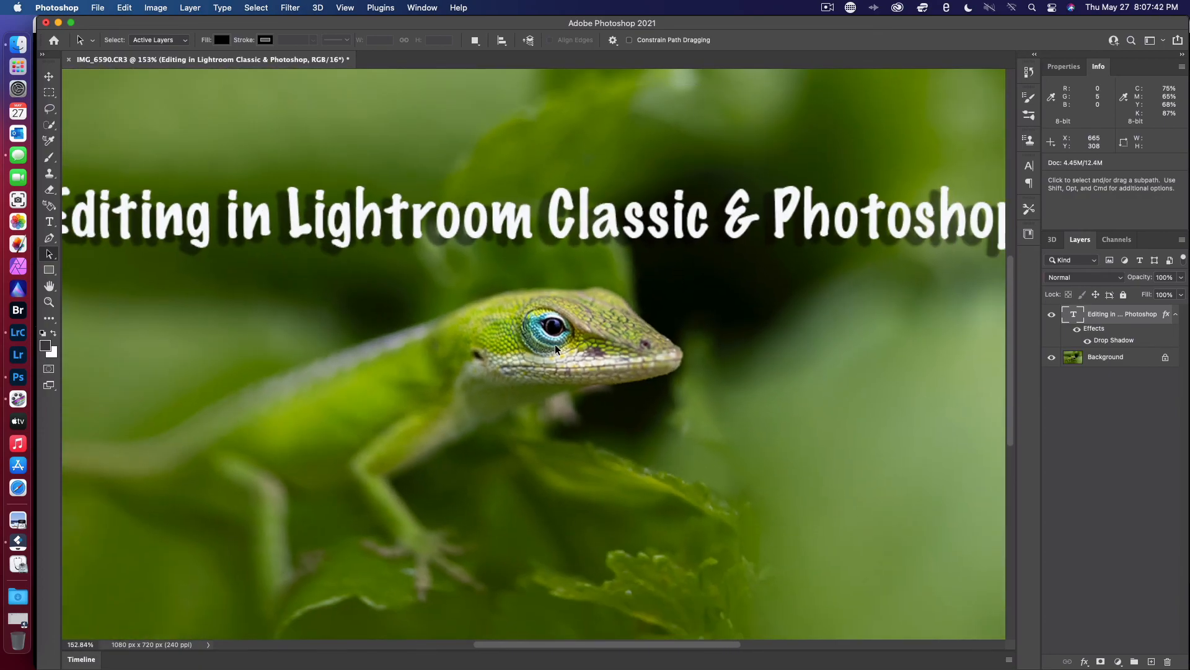
{"action": "scroll", "coordinate": [555, 344], "scroll_direction": "down", "scroll_amount": 3}
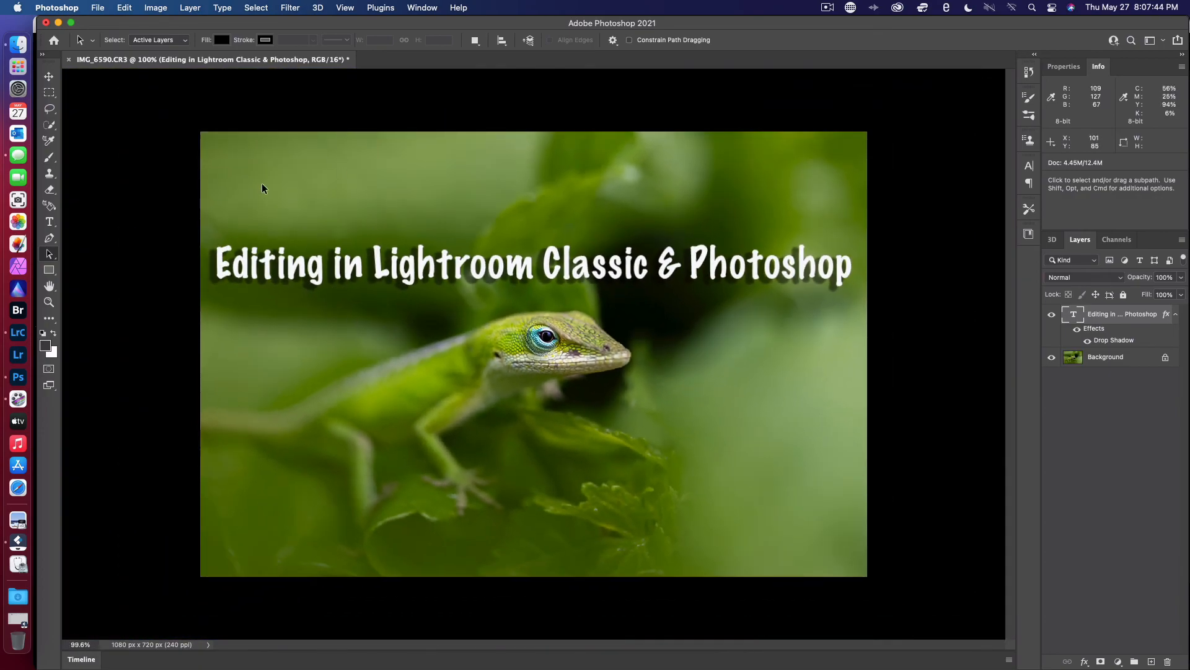
{"action": "left_click", "coordinate": [99, 8]}
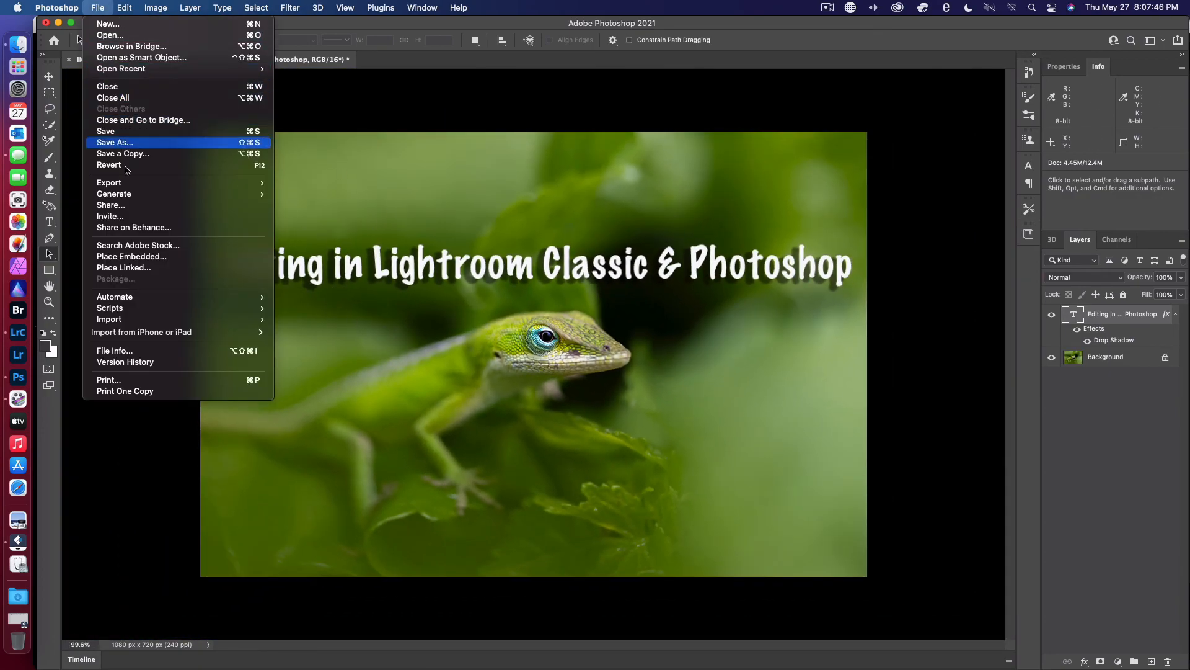
{"action": "mouse_move", "coordinate": [205, 183]}
{"action": "left_click", "coordinate": [322, 194]}
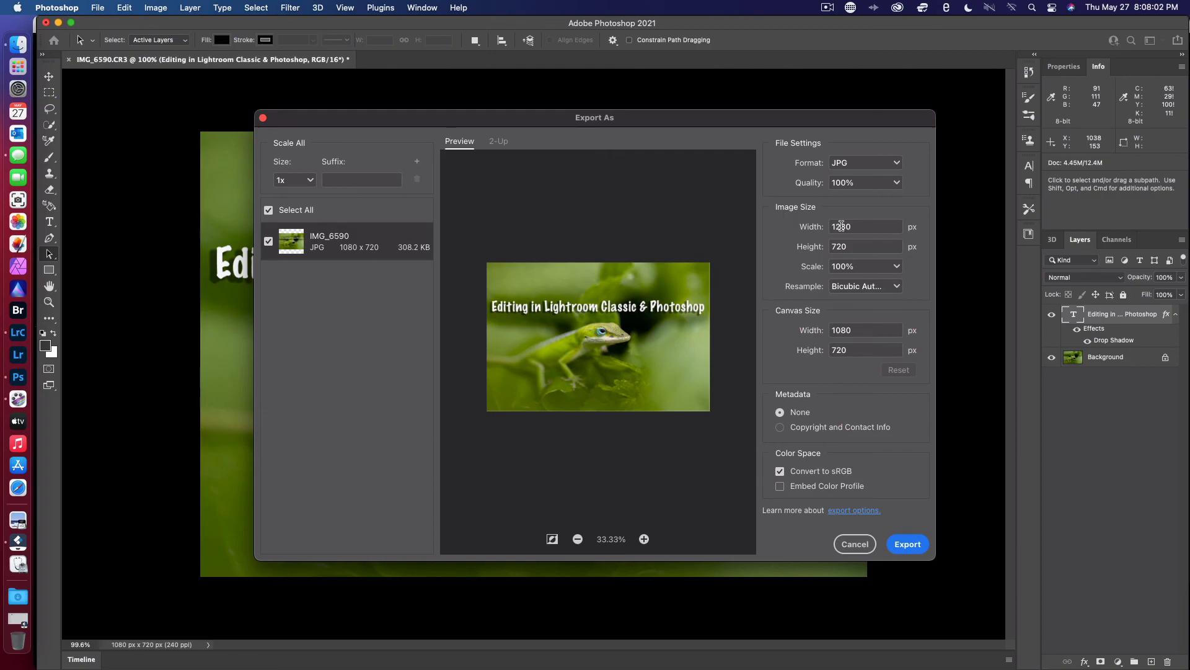
{"action": "left_click", "coordinate": [785, 303]}
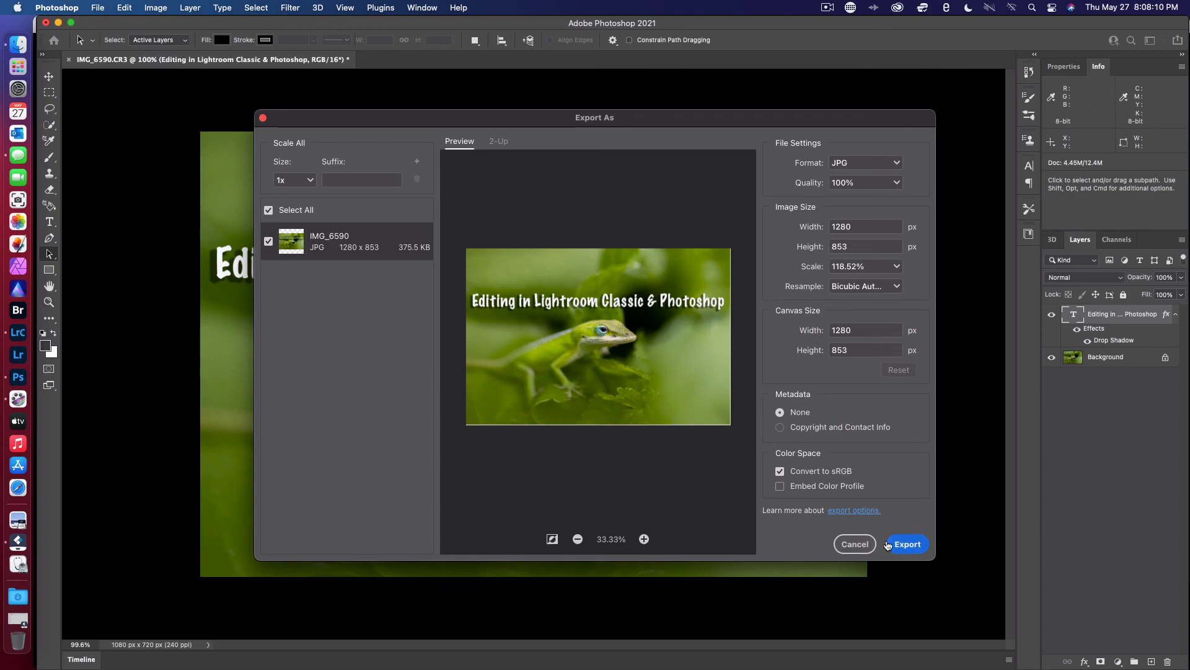
{"action": "left_click_drag", "start_coordinate": [848, 351], "coordinate": [811, 353]}
{"action": "type", "text": "720"}
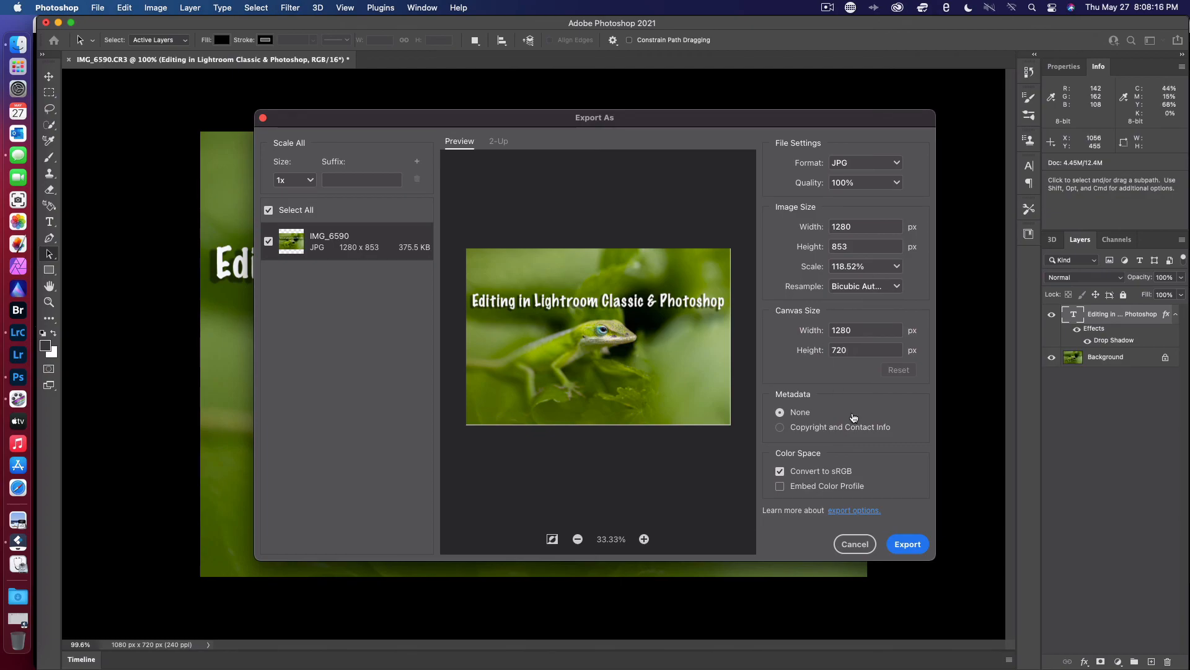
{"action": "left_click", "coordinate": [849, 373]}
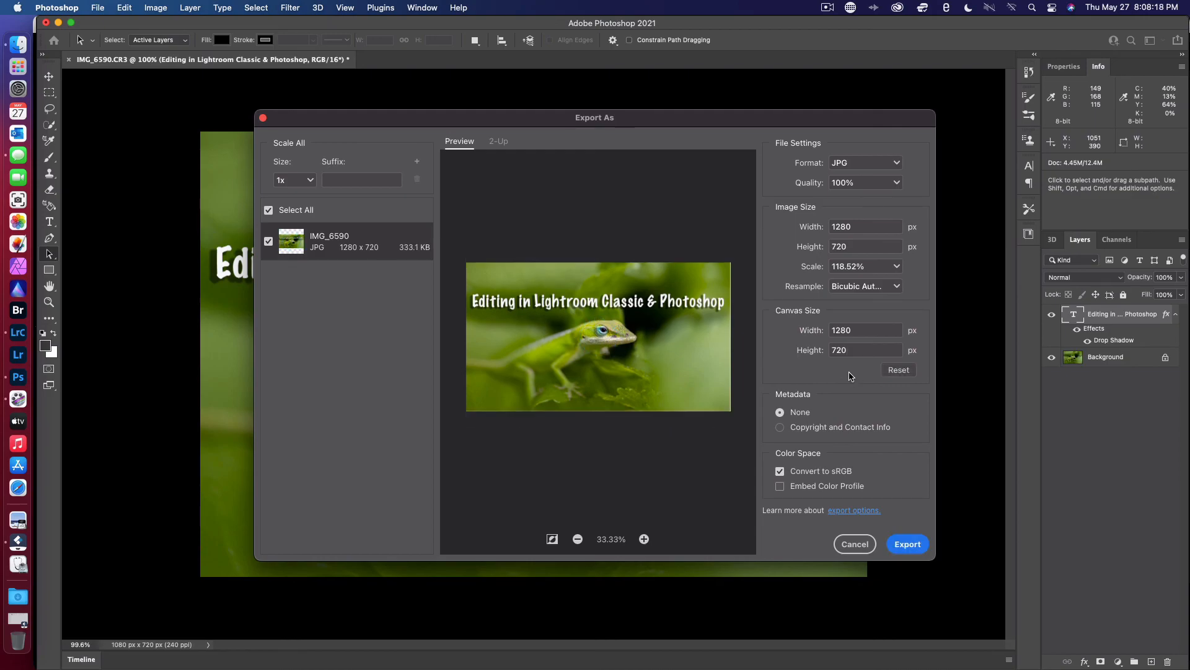
Export the image to the Desktop under the file name Thumb.jpg.
{"action": "left_click", "coordinate": [908, 544]}
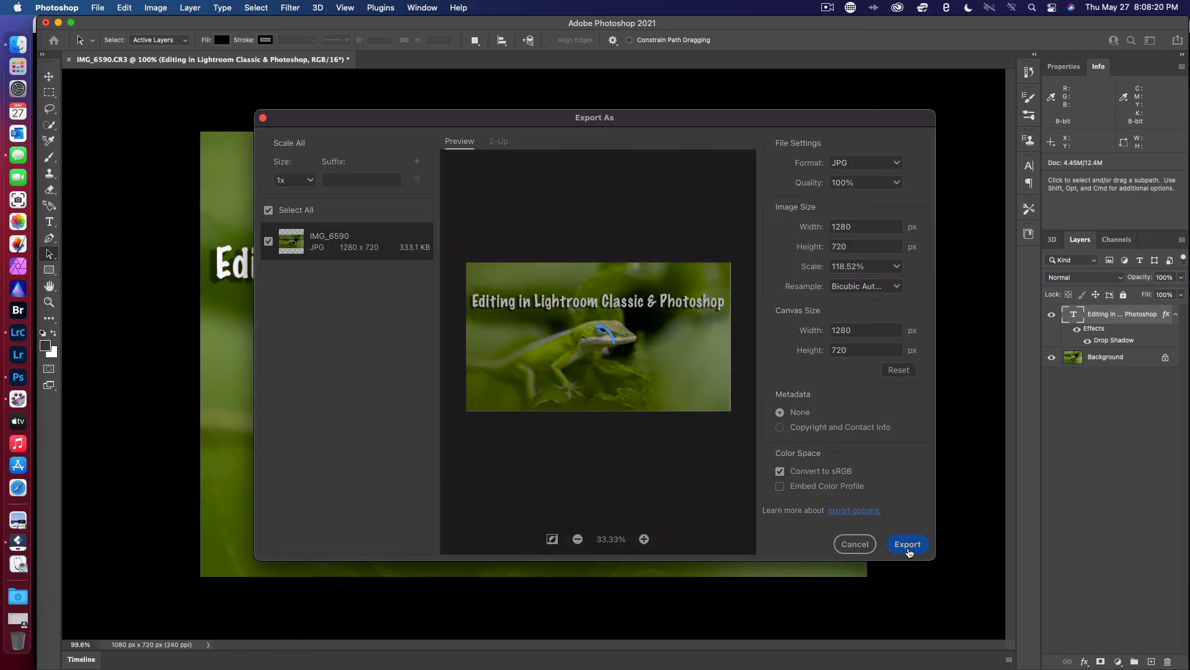
{"action": "left_click", "coordinate": [542, 194]}
{"action": "type", "text": "Thumb"}
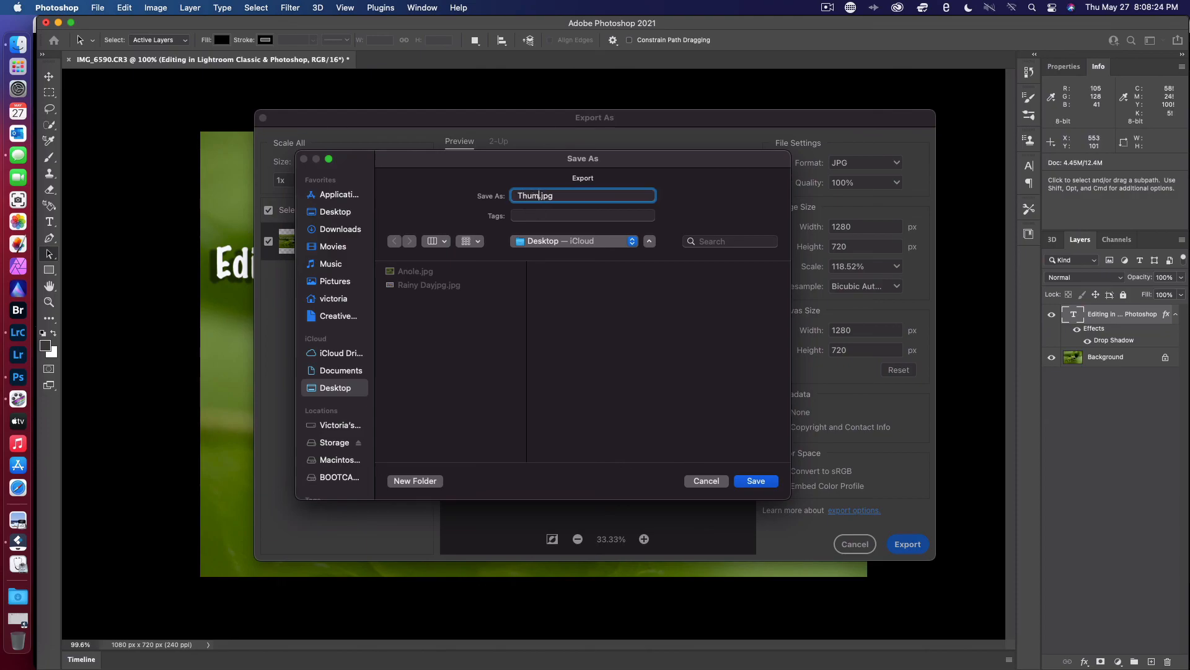
{"action": "left_click", "coordinate": [755, 482]}
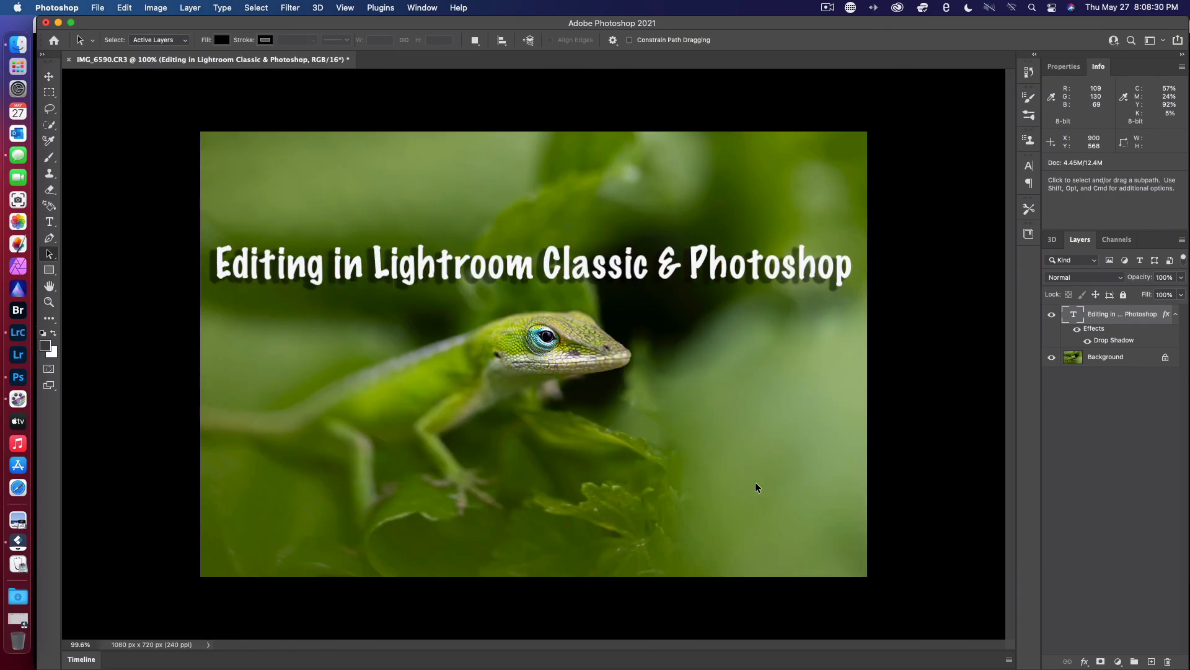
Quit Photoshop without saving the changes to the IMG_6590.CR3 document.
{"action": "right_click", "coordinate": [18, 379]}
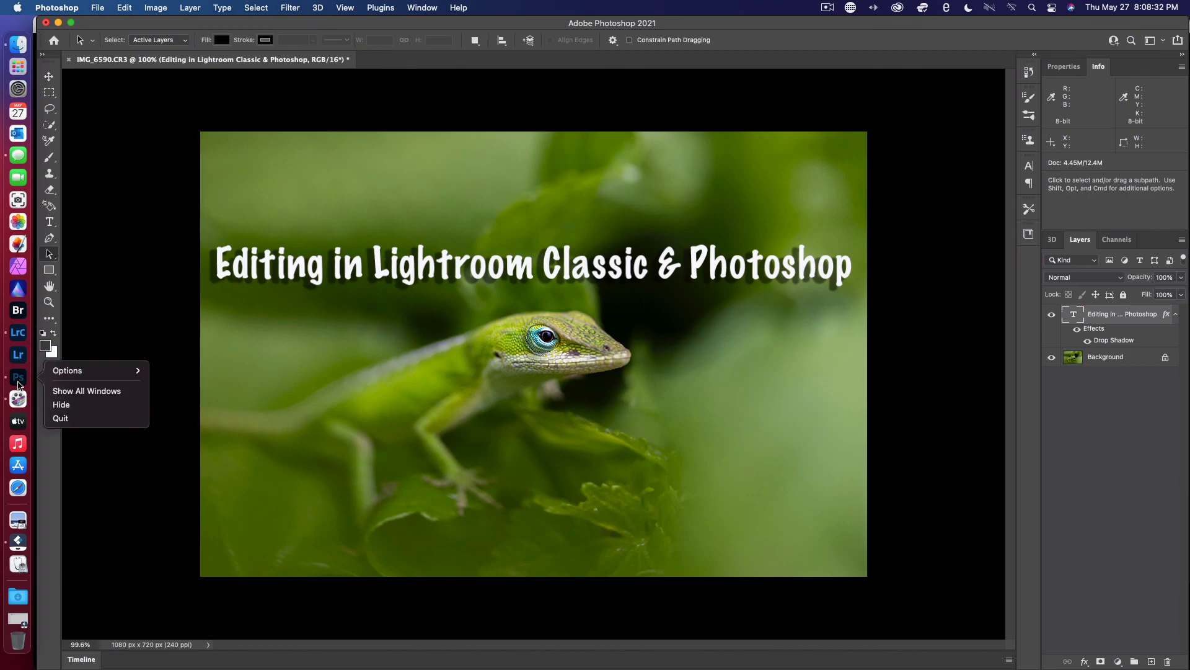
{"action": "left_click", "coordinate": [55, 418]}
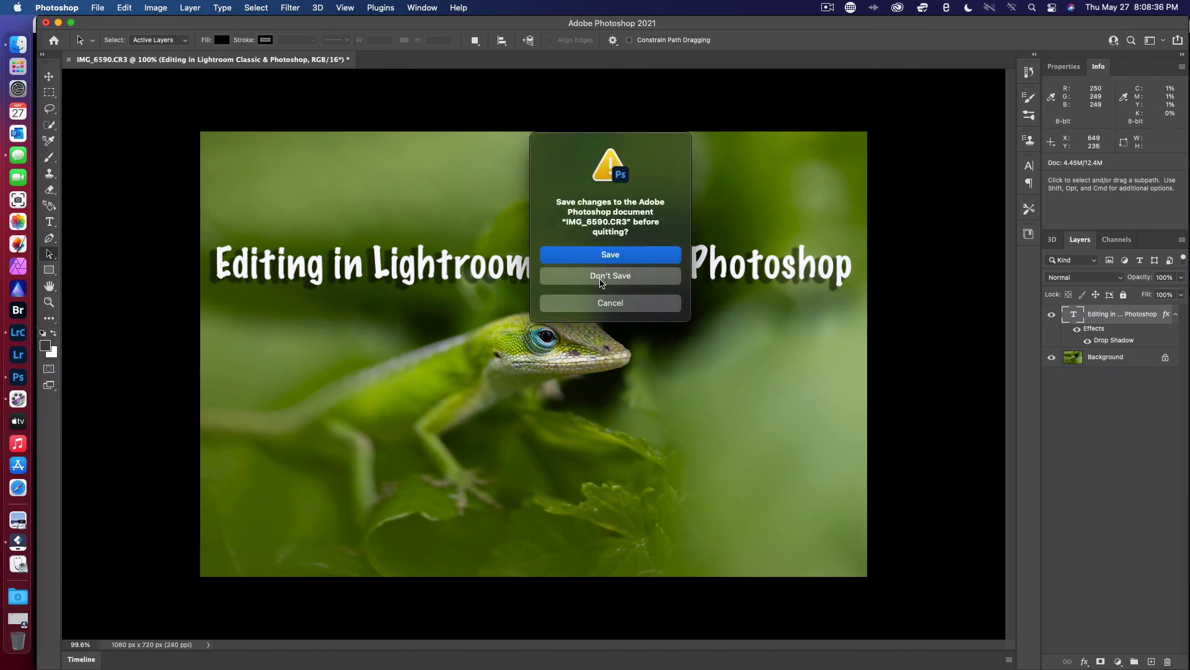
{"action": "left_click", "coordinate": [599, 280]}
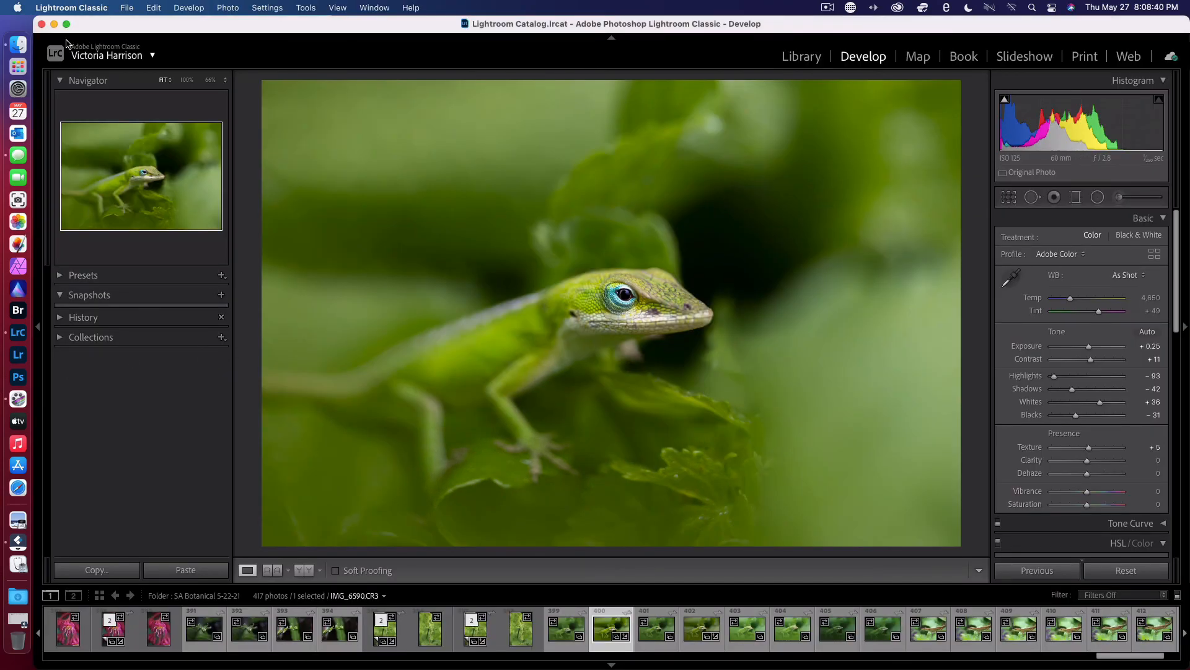
Close Lightroom Classic and back up its catalog with the integrity test and optimization options enabled.
{"action": "left_click", "coordinate": [42, 23]}
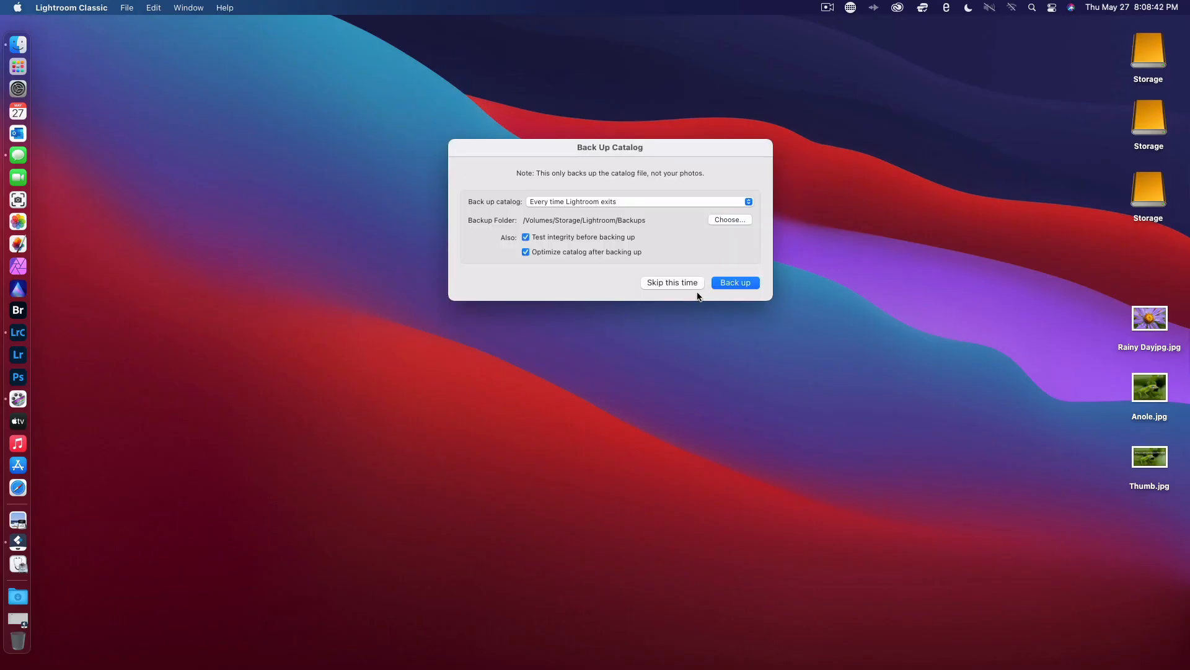
{"action": "left_click", "coordinate": [738, 284]}
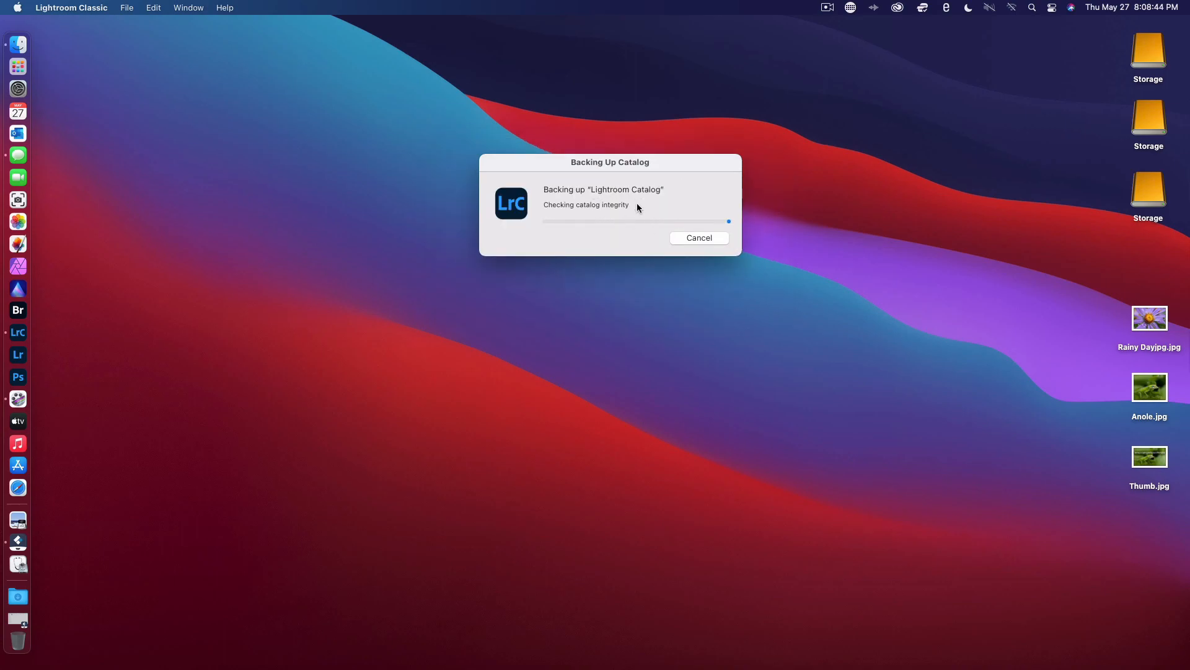